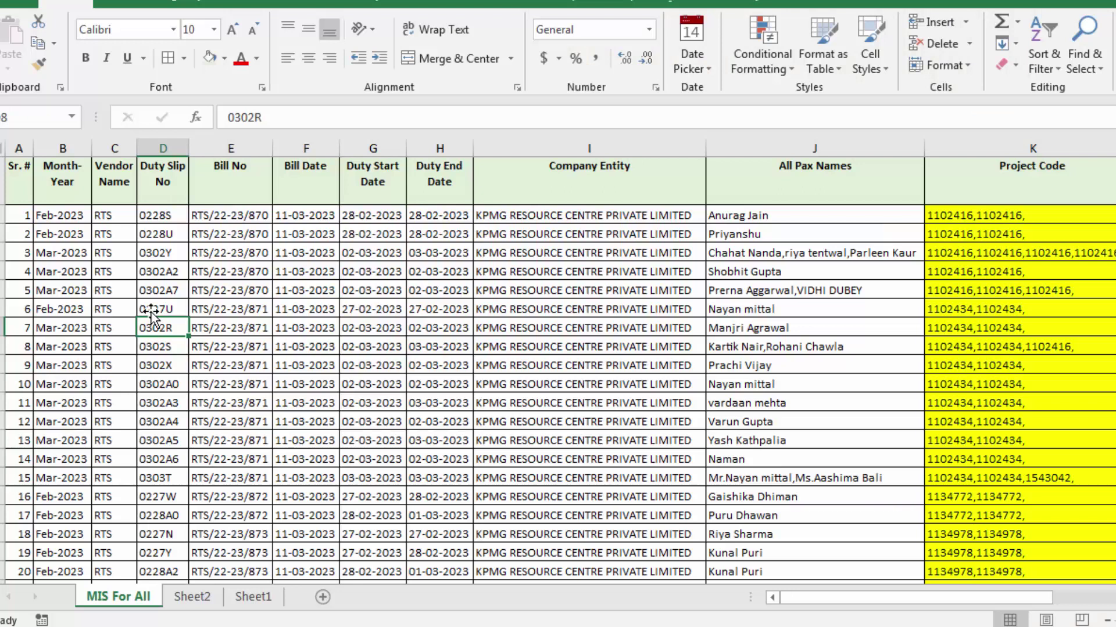
Step: Check duty slips 0302A7, 0302A2 and 0302A4, then scroll right to the Project Code column
left_click(146, 289)
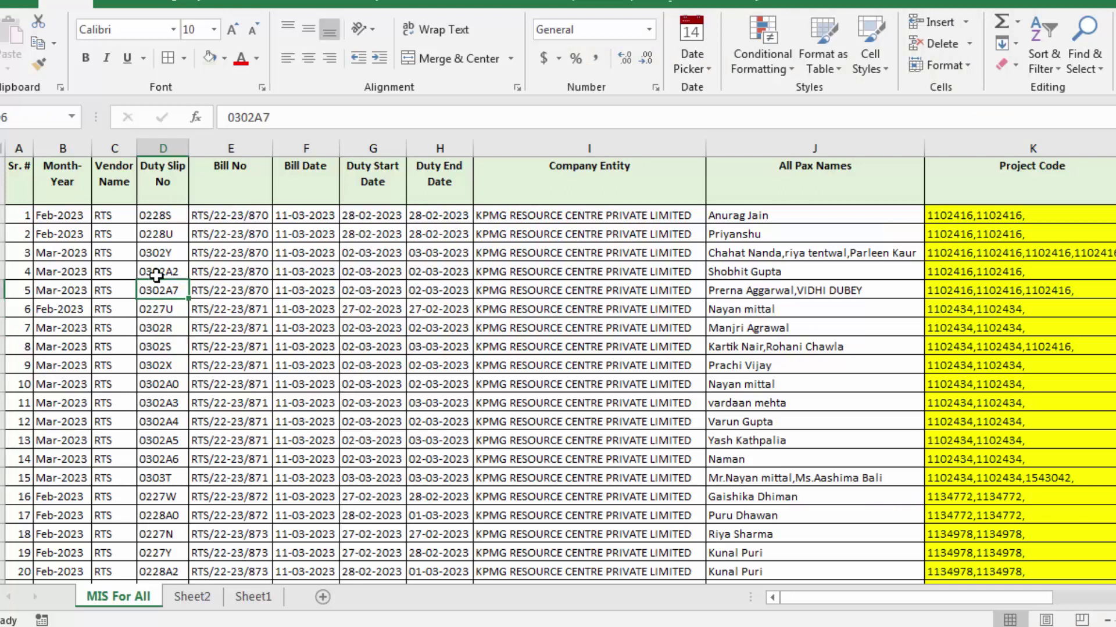
left_click(164, 265)
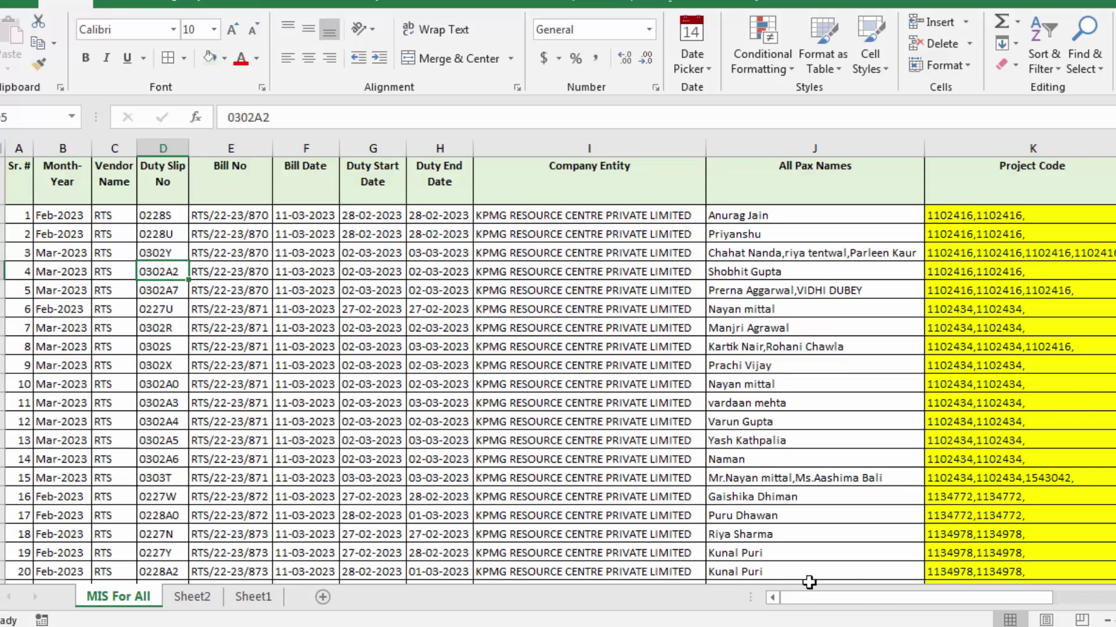
mouse_move(818, 596)
left_mouse_down()
mouse_move(1011, 595)
mouse_move(813, 616)
left_mouse_up()
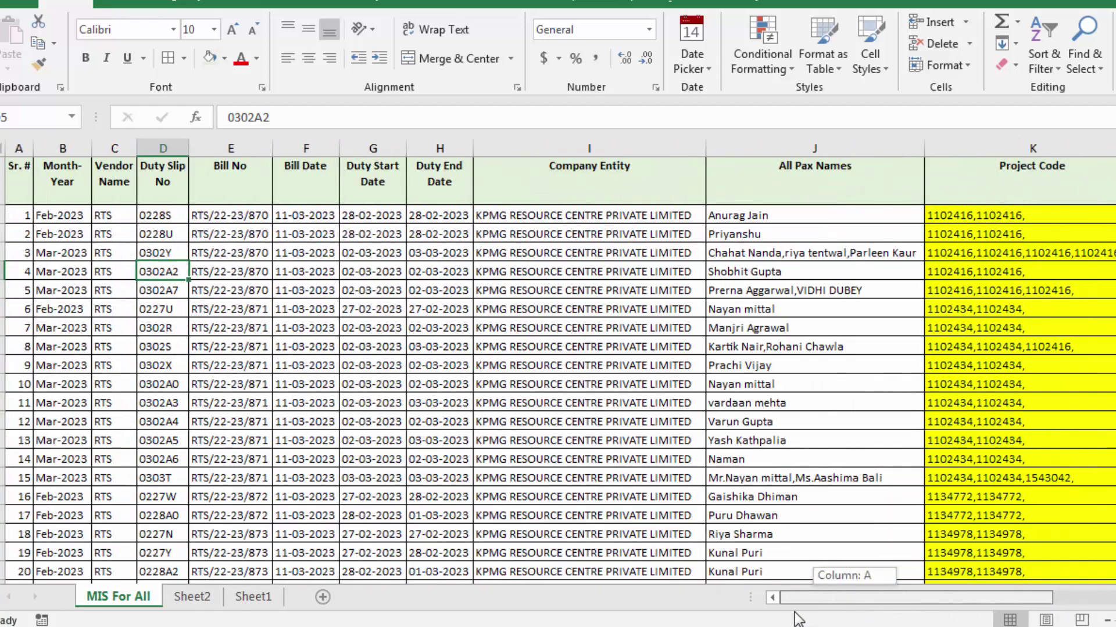
left_click(154, 419)
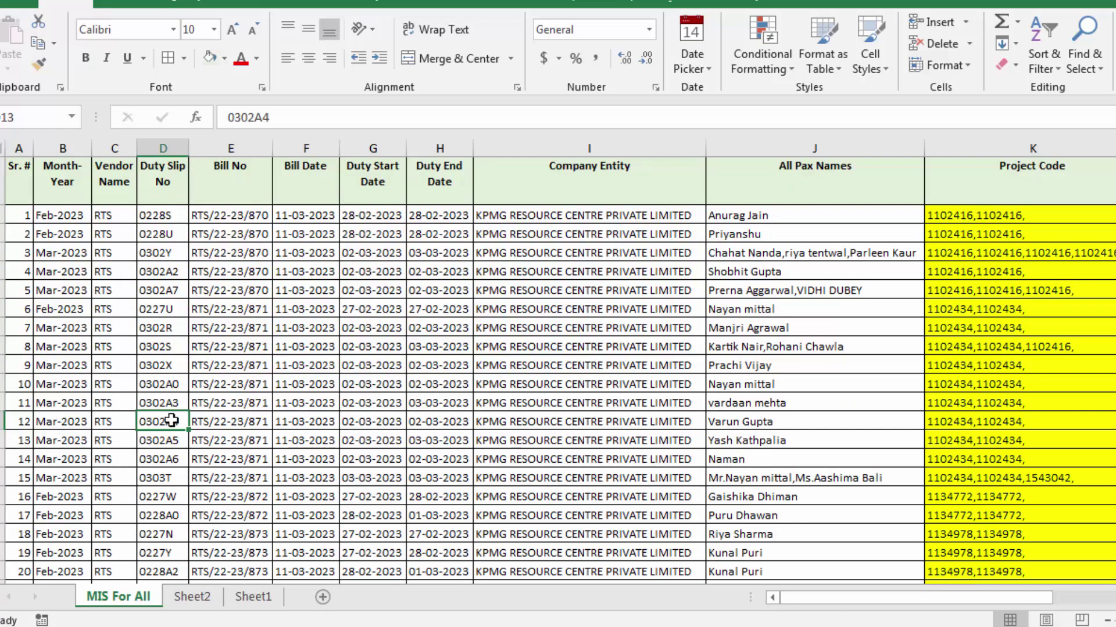
left_click_drag(804, 601, 961, 602)
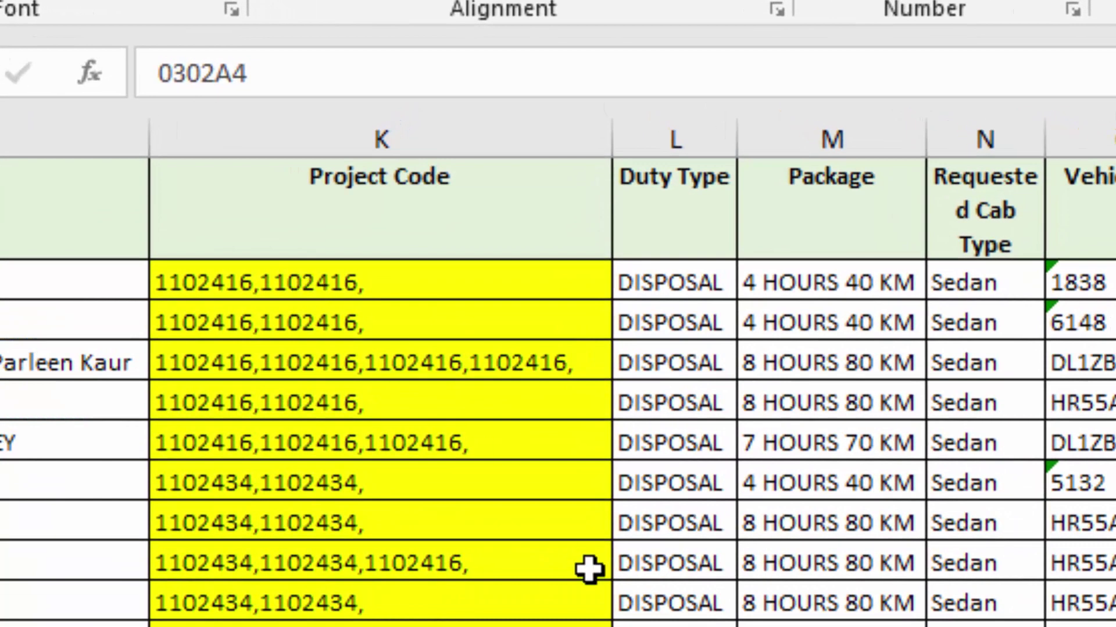
left_click(357, 324)
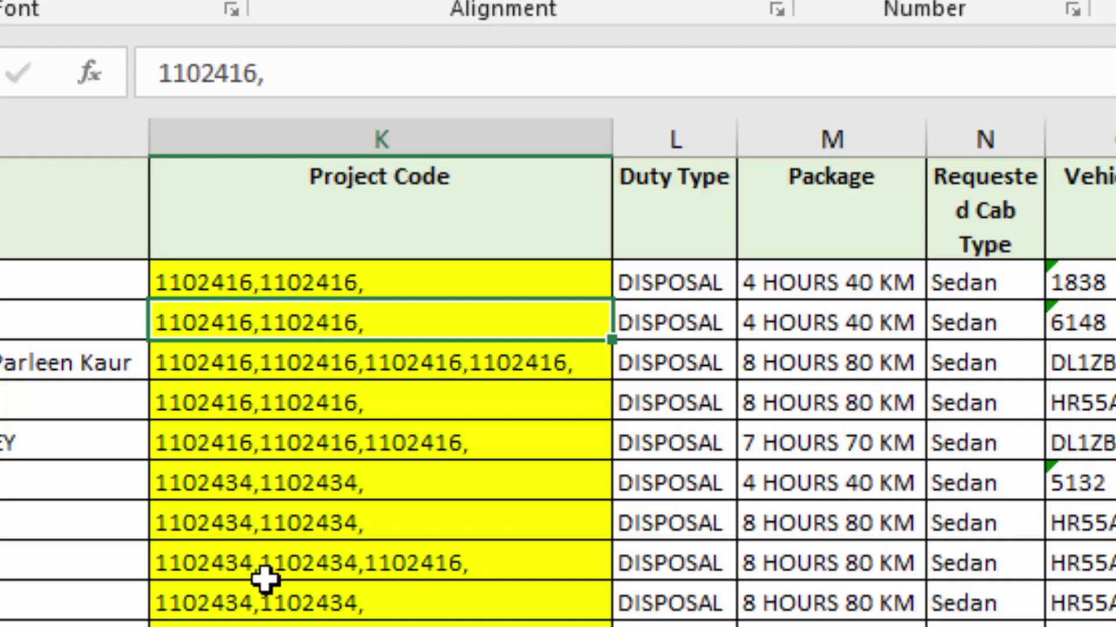
left_click(299, 606)
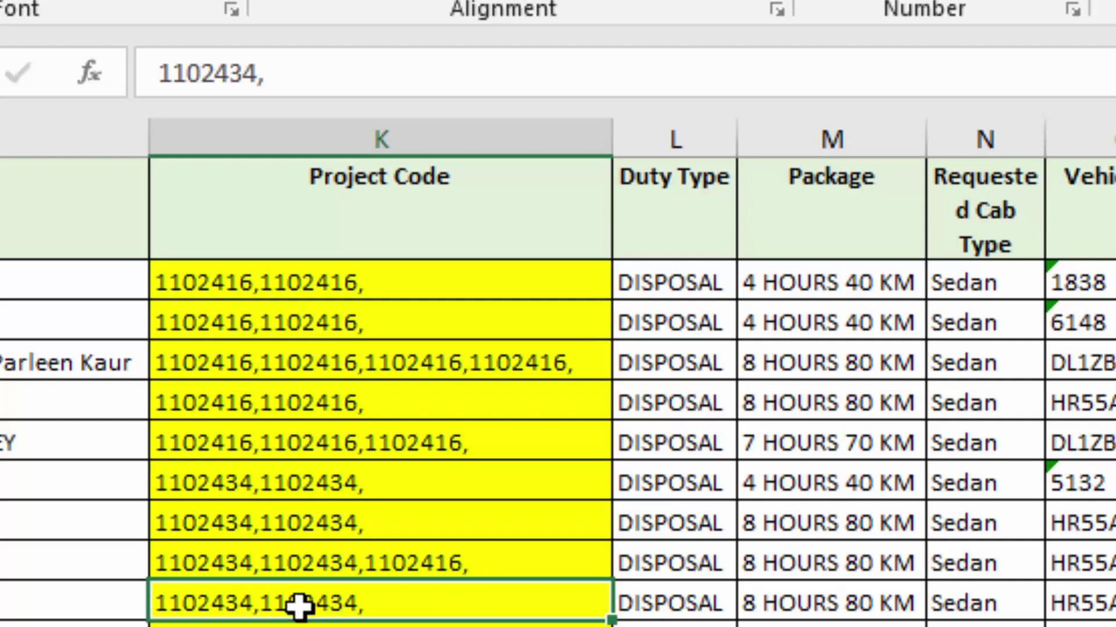
scroll(409, 621, "down", 3)
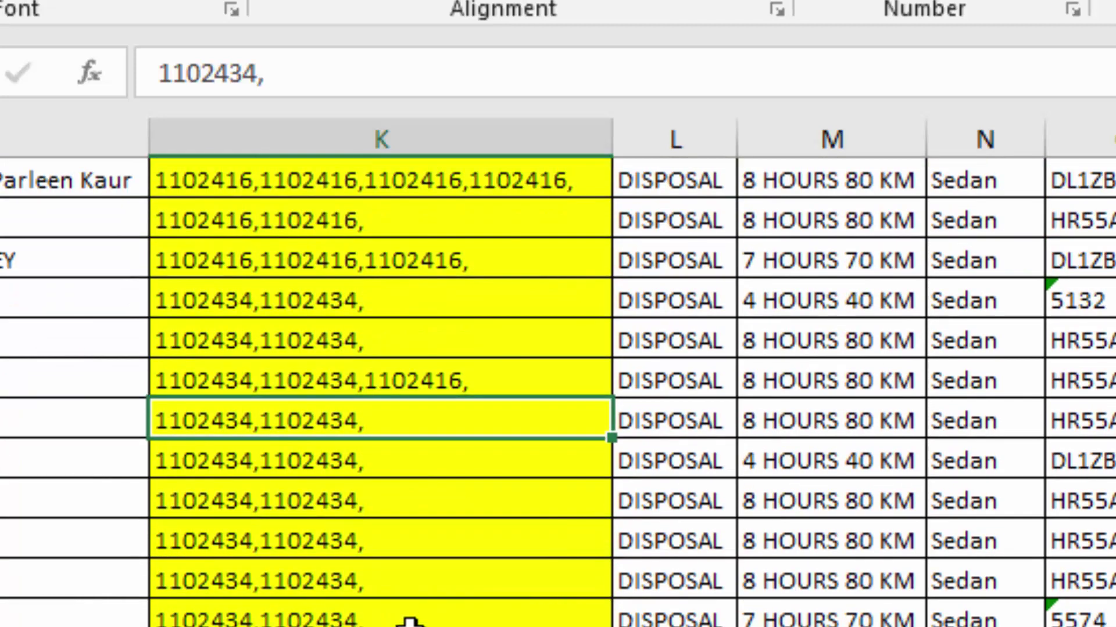
scroll(410, 622, "down", 2)
scroll(348, 622, "down", 3)
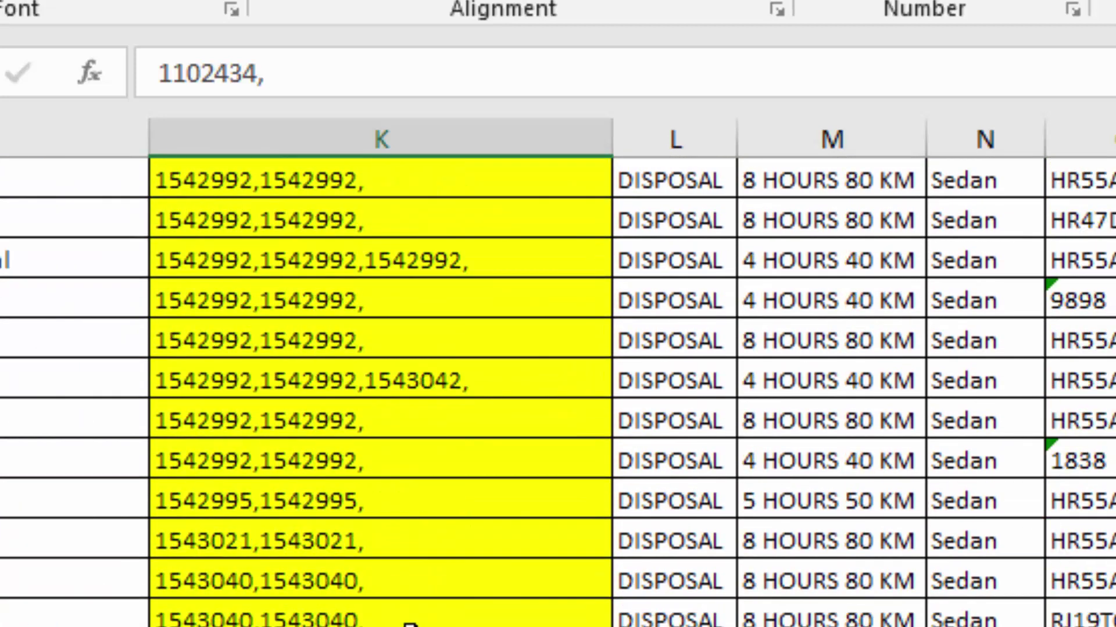
scroll(290, 622, "down", 3)
scroll(214, 622, "down", 3)
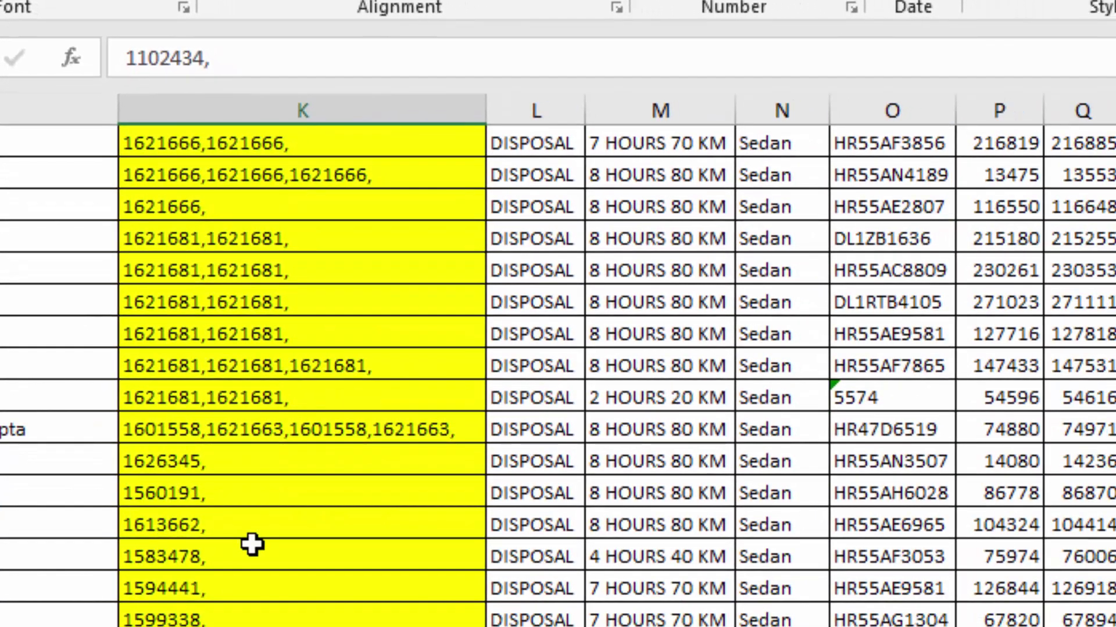
scroll(254, 546, "down", 1)
scroll(254, 546, "down", 1)
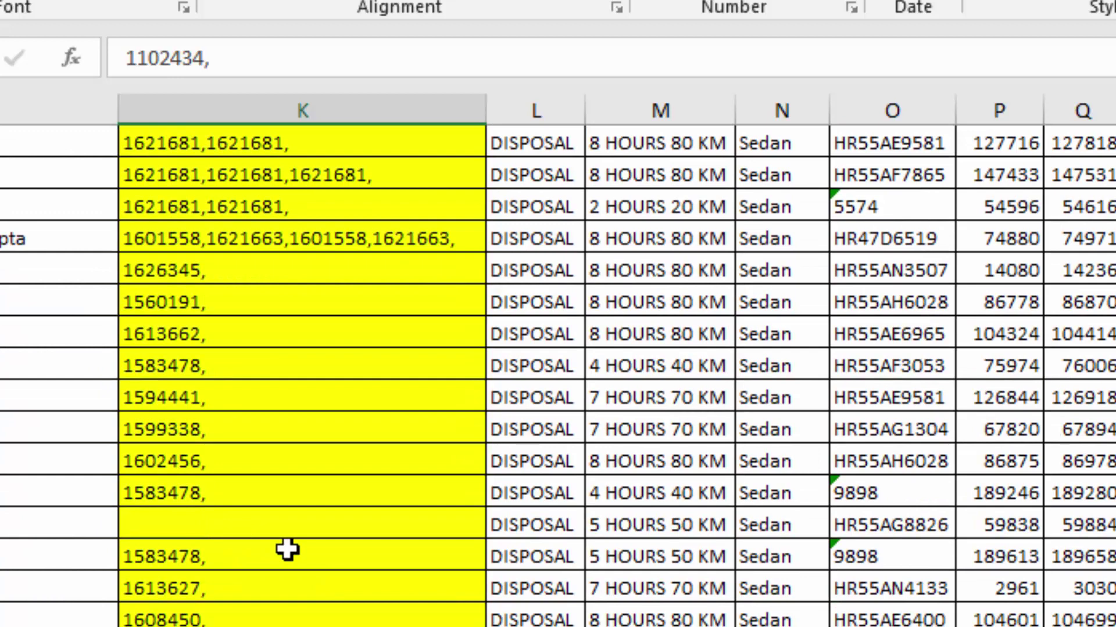
scroll(287, 549, "down", 1)
scroll(287, 549, "down", 2)
scroll(287, 550, "down", 1)
scroll(287, 550, "down", 1)
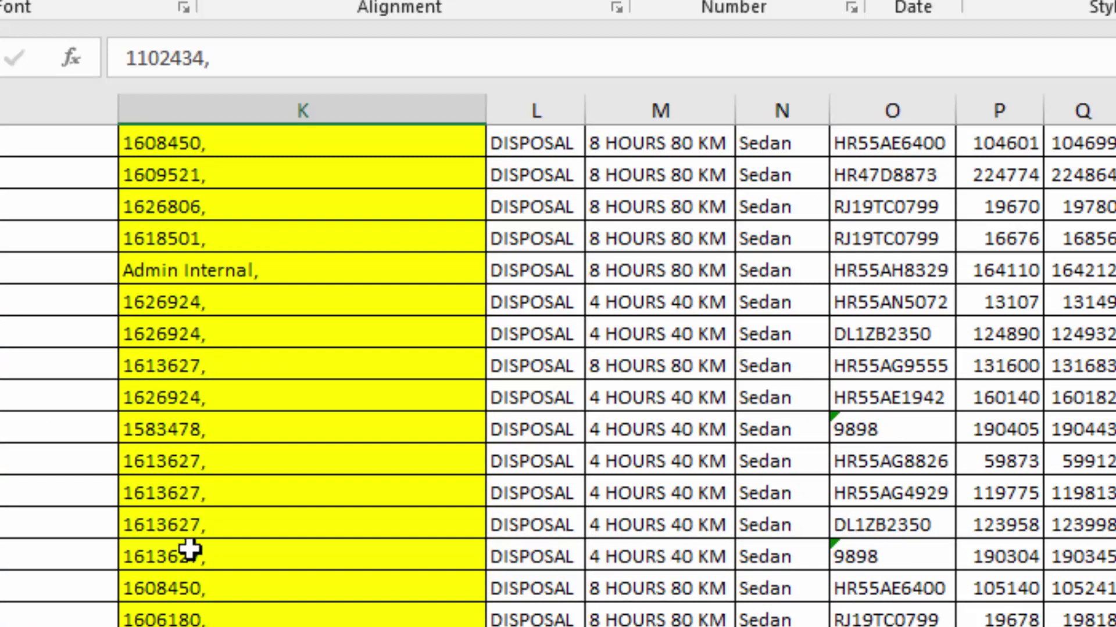
scroll(204, 556, "down", 1)
scroll(205, 556, "down", 1)
scroll(204, 556, "down", 1)
scroll(205, 556, "down", 2)
scroll(204, 556, "down", 1)
scroll(205, 556, "down", 2)
scroll(205, 556, "down", 2)
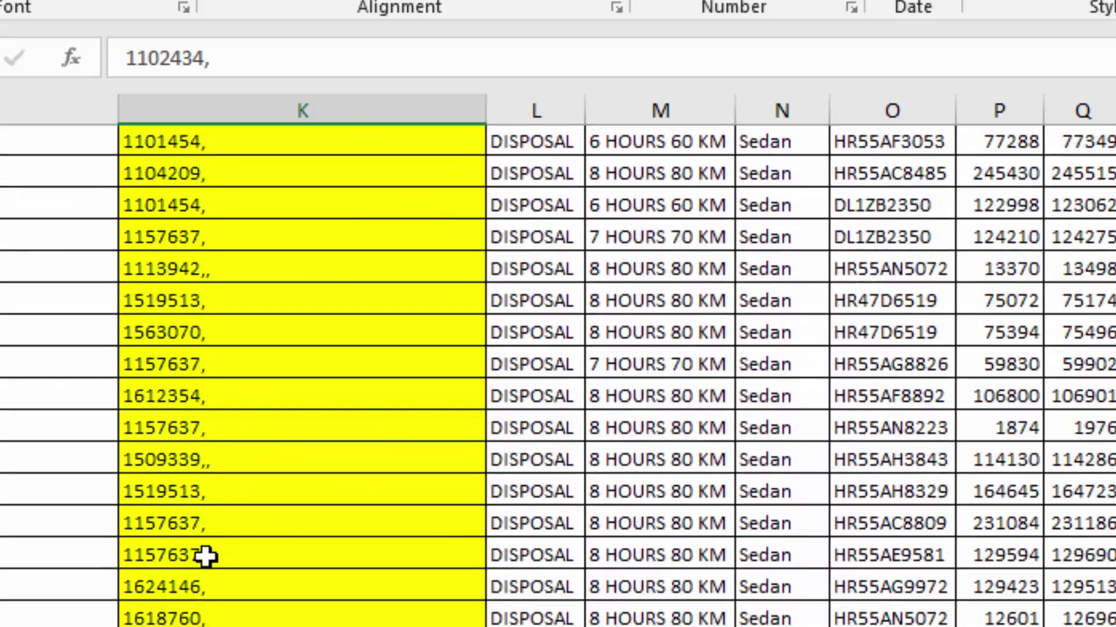
scroll(205, 556, "down", 5)
scroll(204, 556, "down", 2)
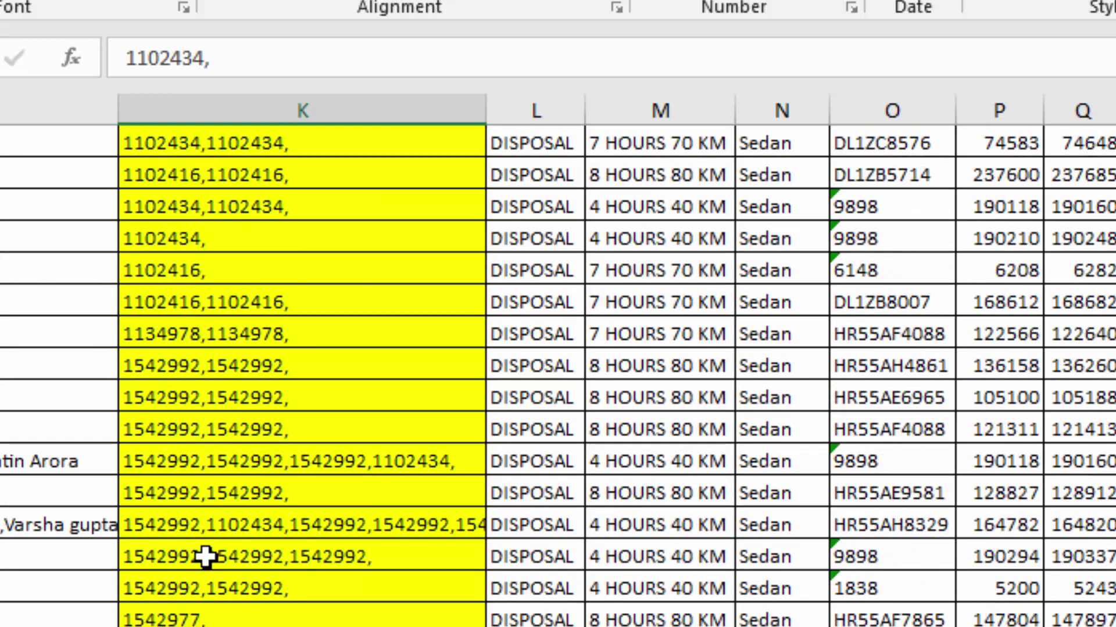
scroll(204, 556, "down", 2)
scroll(204, 556, "down", 3)
scroll(205, 556, "down", 3)
scroll(205, 556, "down", 3)
scroll(205, 556, "down", 3)
scroll(205, 556, "down", 1)
scroll(204, 556, "down", 4)
scroll(204, 556, "down", 3)
scroll(204, 556, "down", 1)
scroll(204, 556, "down", 5)
scroll(204, 556, "down", 3)
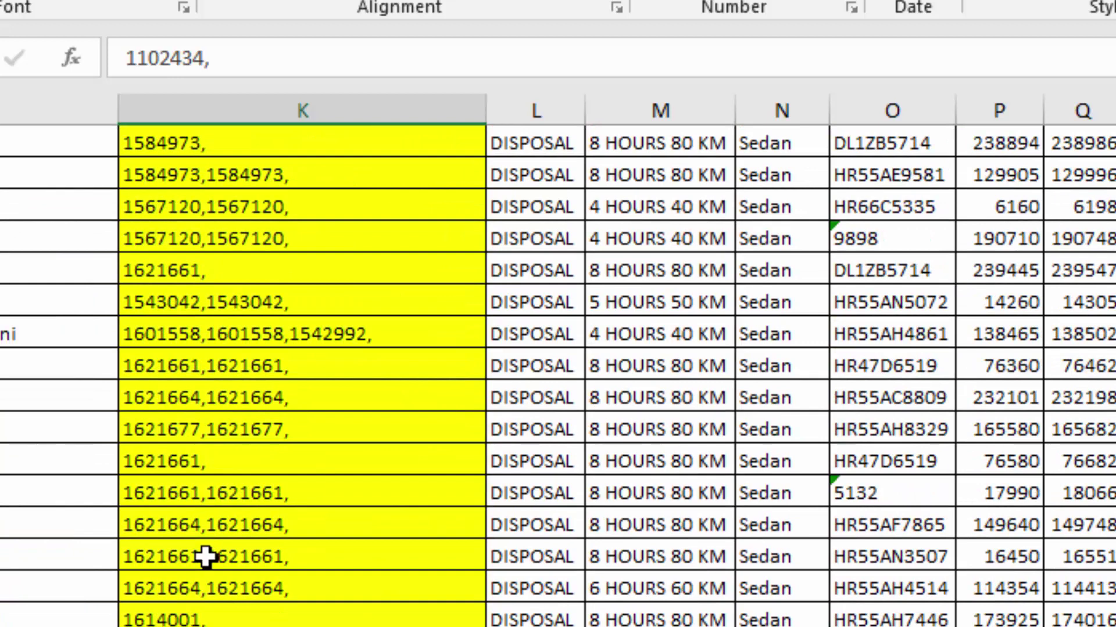
scroll(204, 556, "down", 3)
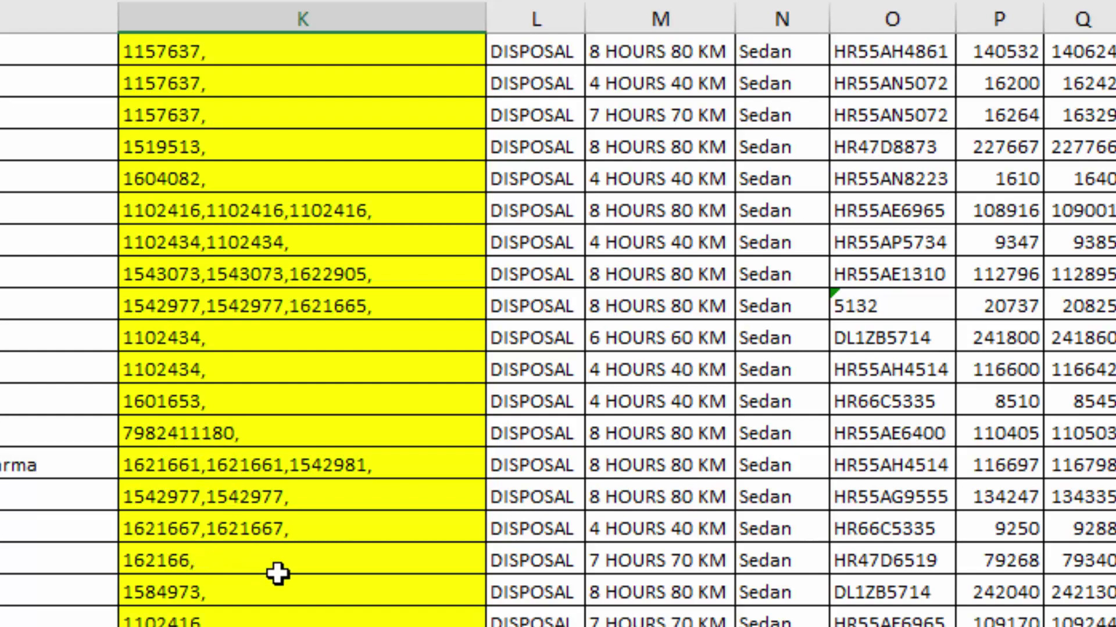
scroll(277, 573, "down", 5)
scroll(277, 574, "down", 5)
scroll(277, 573, "down", 5)
scroll(278, 573, "down", 5)
scroll(278, 573, "down", 5)
scroll(278, 574, "down", 5)
scroll(277, 574, "down", 5)
scroll(277, 574, "down", 5)
scroll(277, 573, "up", 10)
scroll(277, 573, "up", 10)
scroll(278, 574, "up", 10)
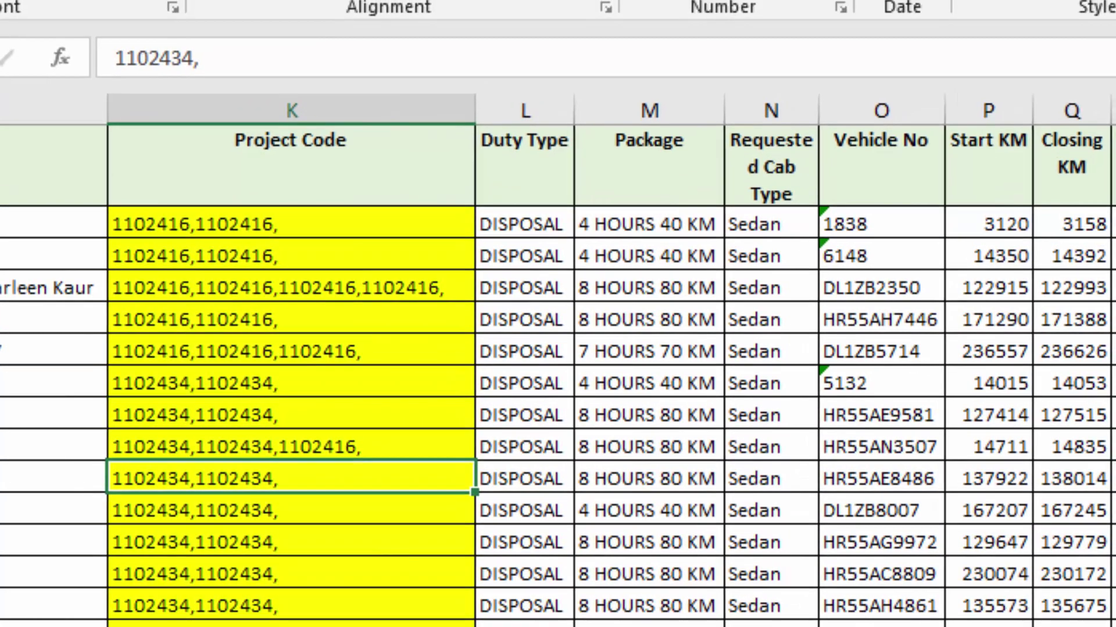
left_click(241, 227)
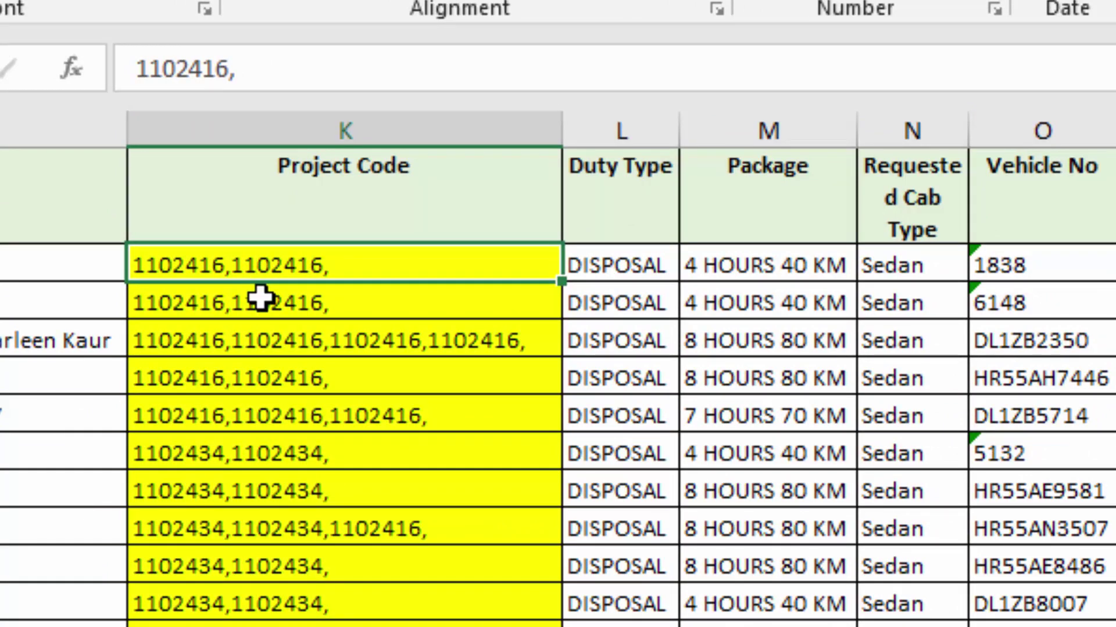
left_click(253, 349)
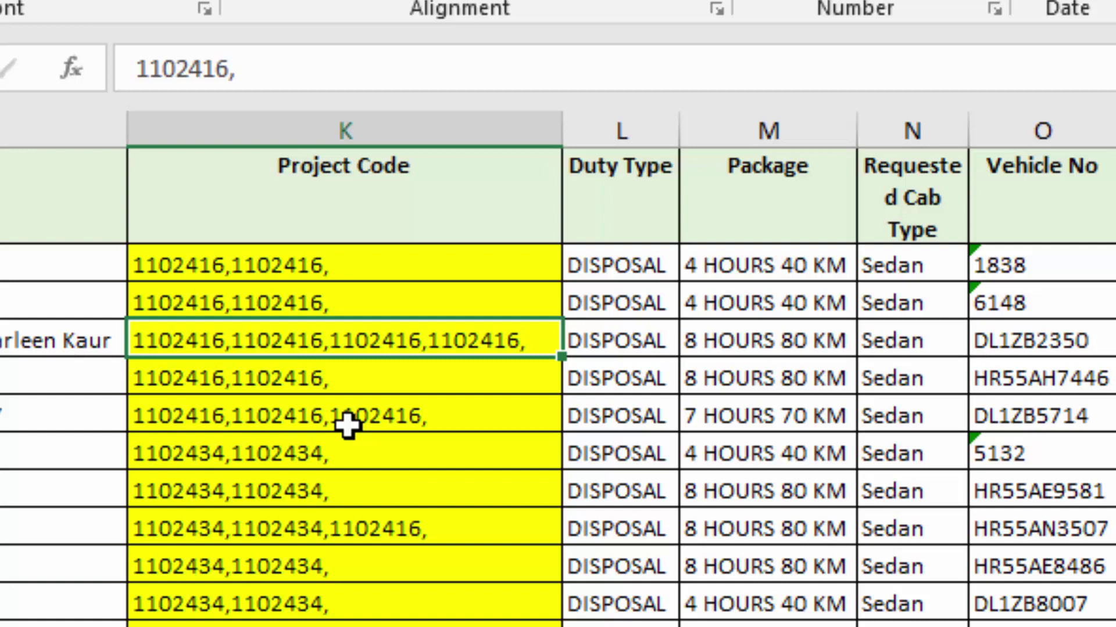
left_click(186, 267)
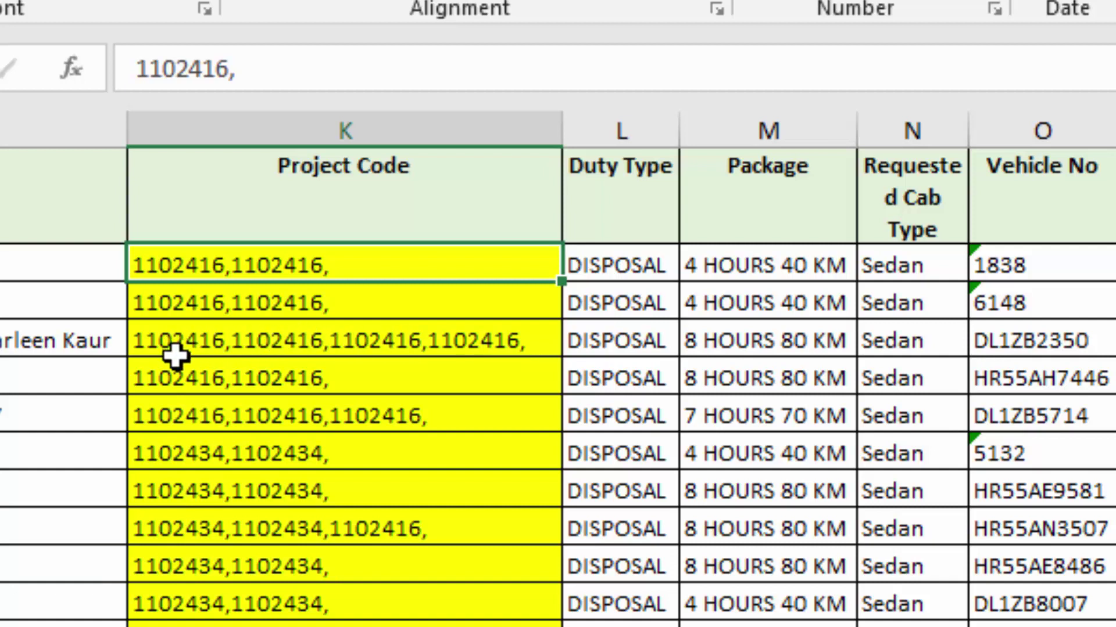
scroll(174, 473, "down", 2)
scroll(174, 473, "down", 2)
scroll(177, 485, "down", 3)
scroll(177, 494, "down", 4)
scroll(179, 497, "down", 5)
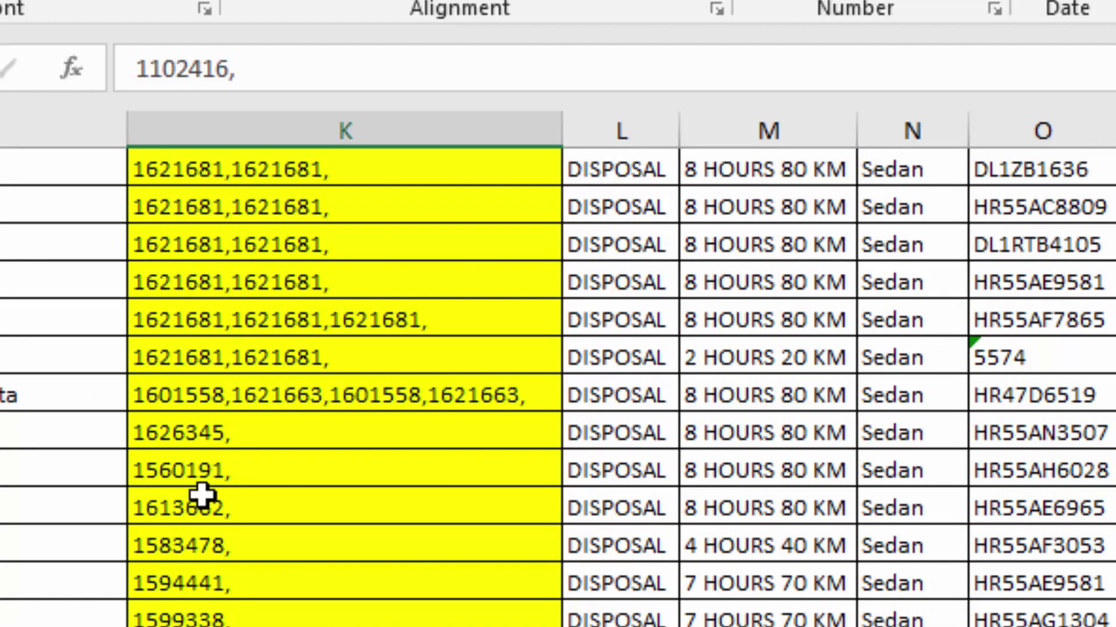
left_click(199, 500)
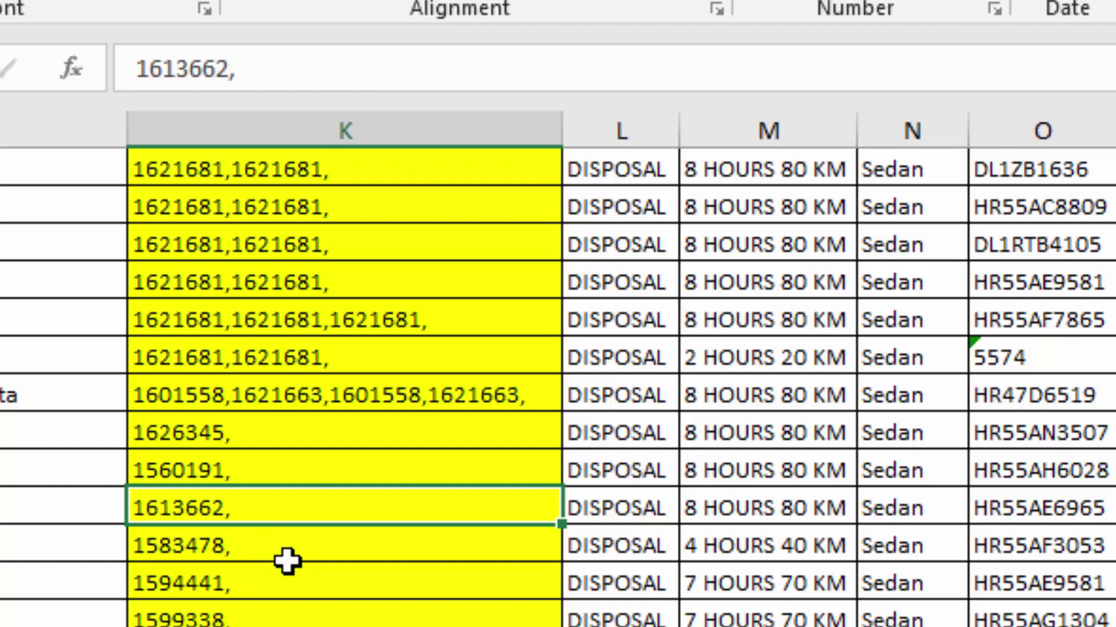
scroll(287, 561, "up", 2)
scroll(288, 561, "up", 5)
scroll(288, 560, "up", 5)
scroll(288, 561, "up", 5)
scroll(287, 561, "up", 2)
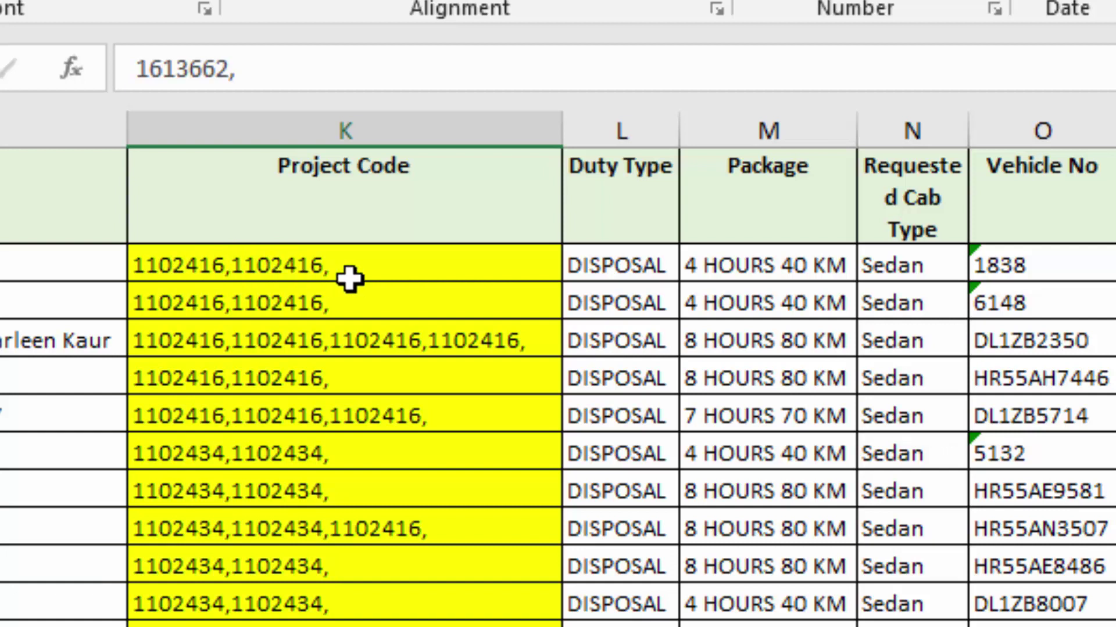
Step: Insert a blank column L before Duty Type and enter a LEFT formula on K2 in L2
left_click(587, 277)
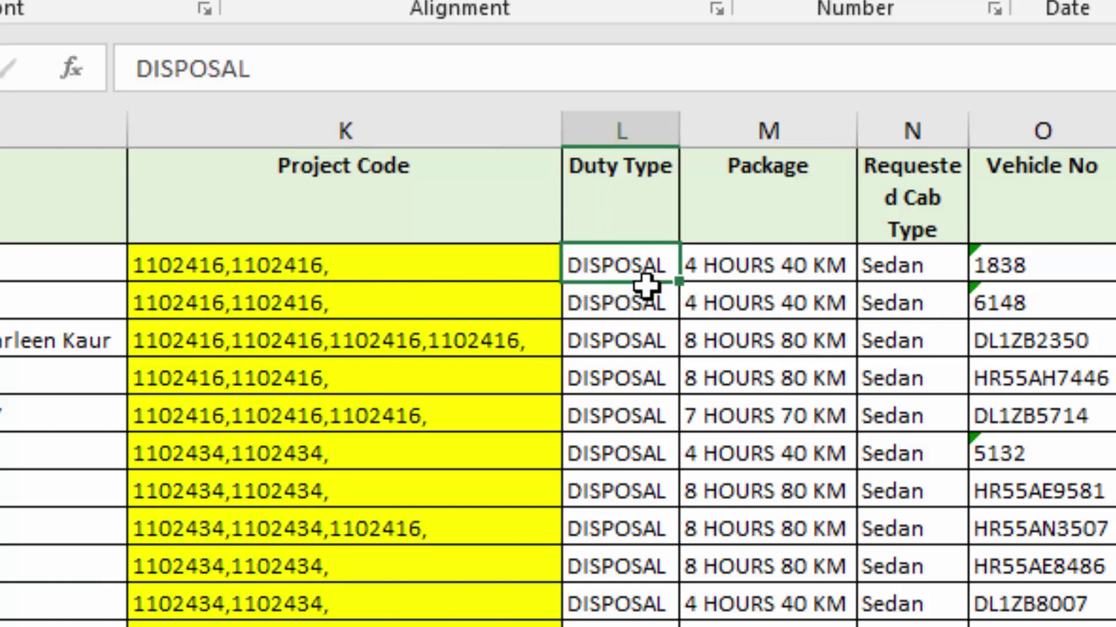
key("alt+i")
type("c")
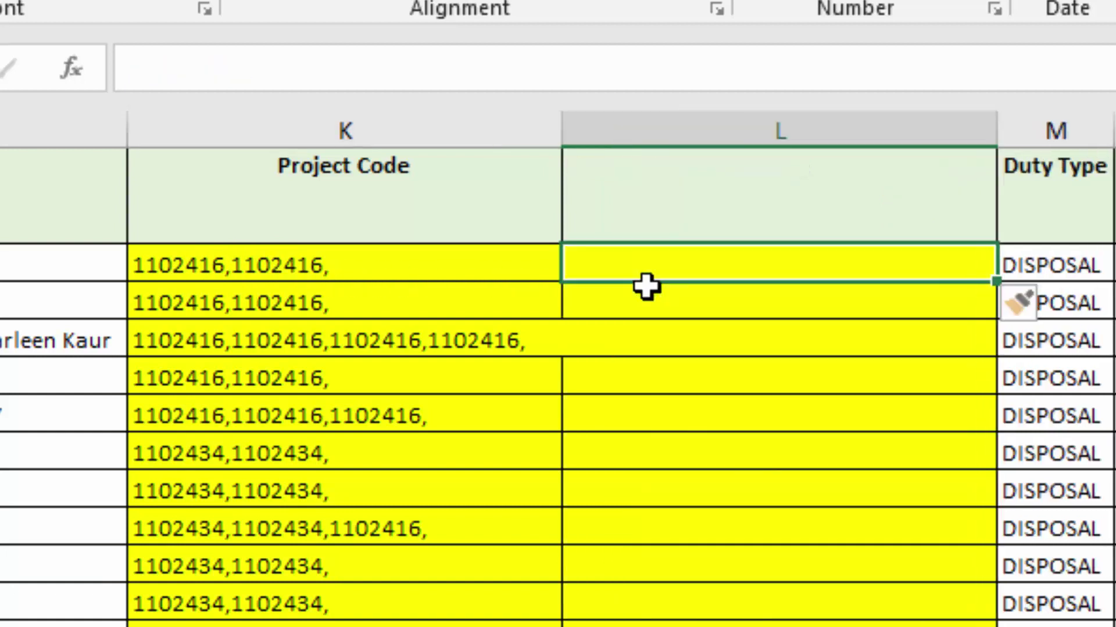
type("=")
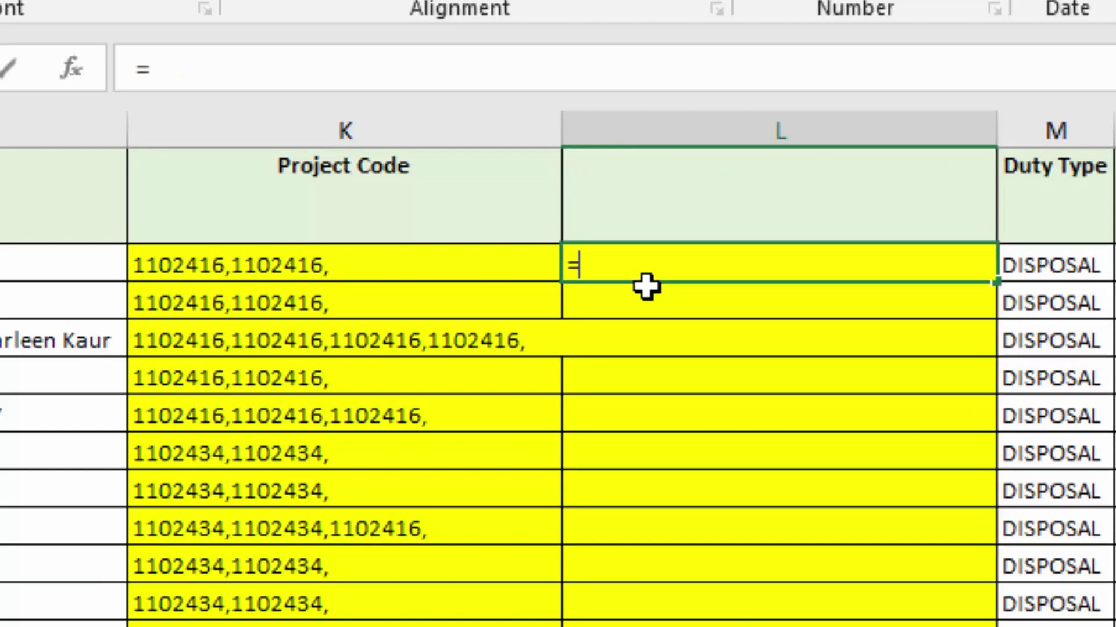
type("left(")
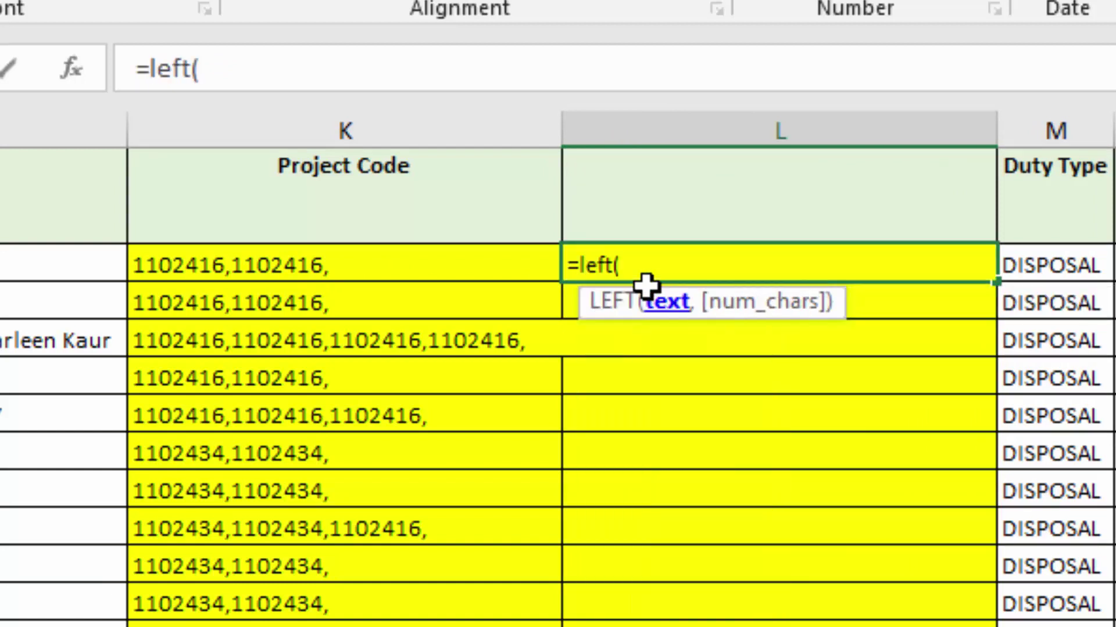
left_click(370, 266)
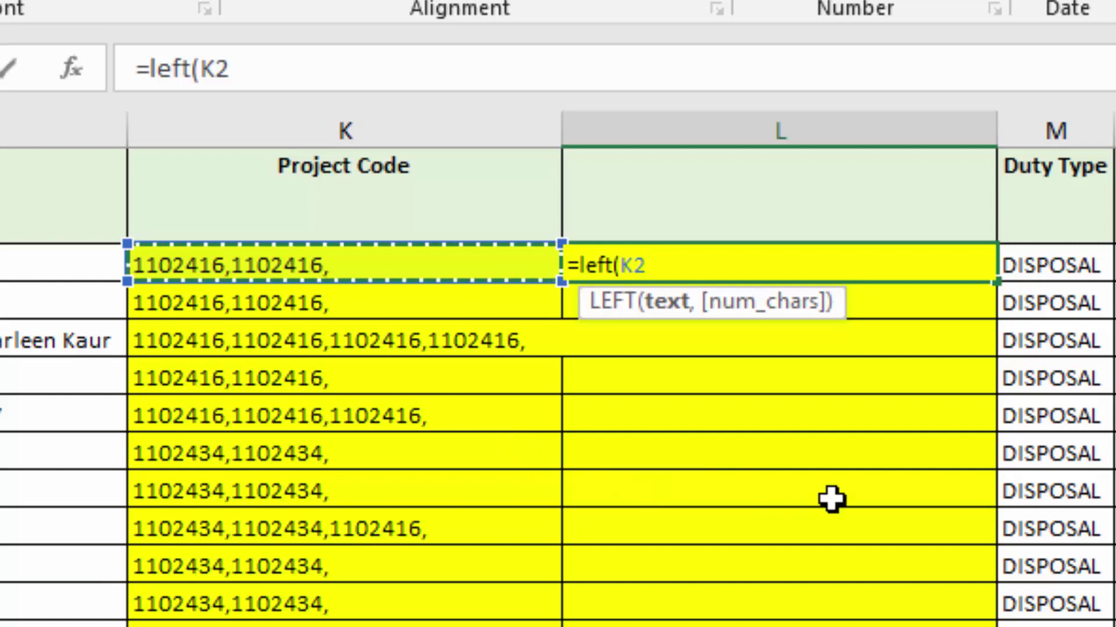
type(",7")
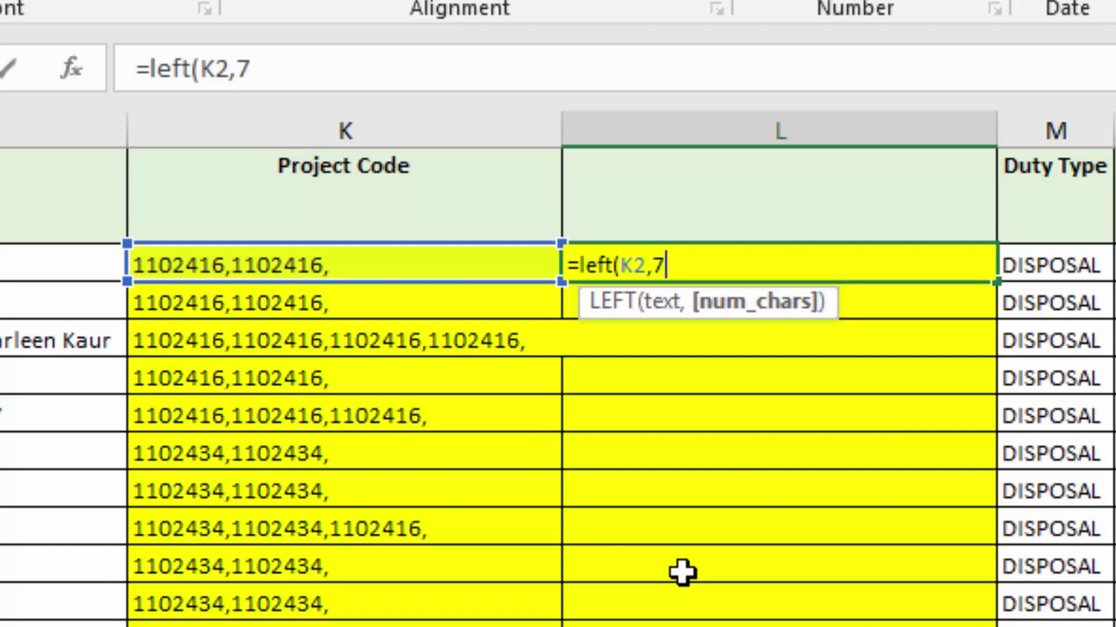
type(")")
key("Return")
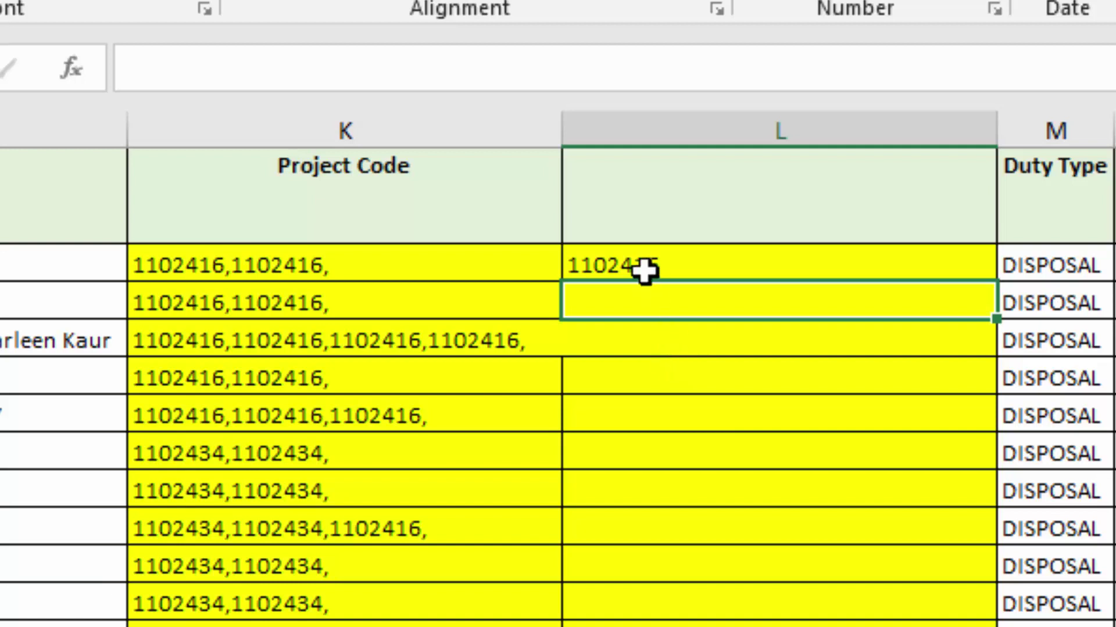
Step: Change L2's formula to =LEFT(K2,10) to take 10 characters
left_click(642, 262)
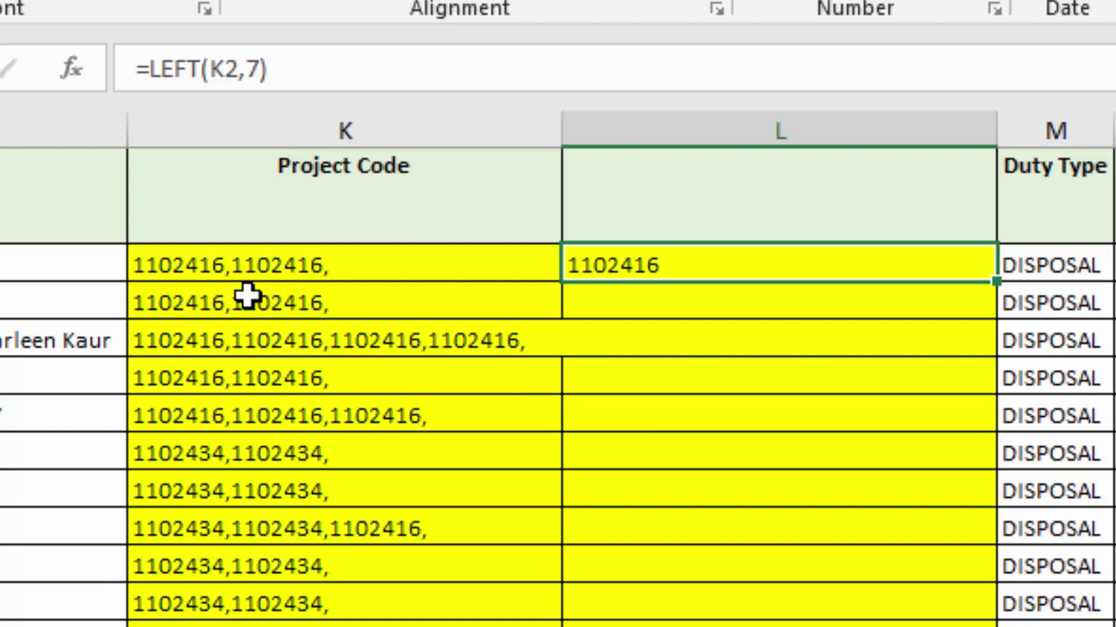
key("F2")
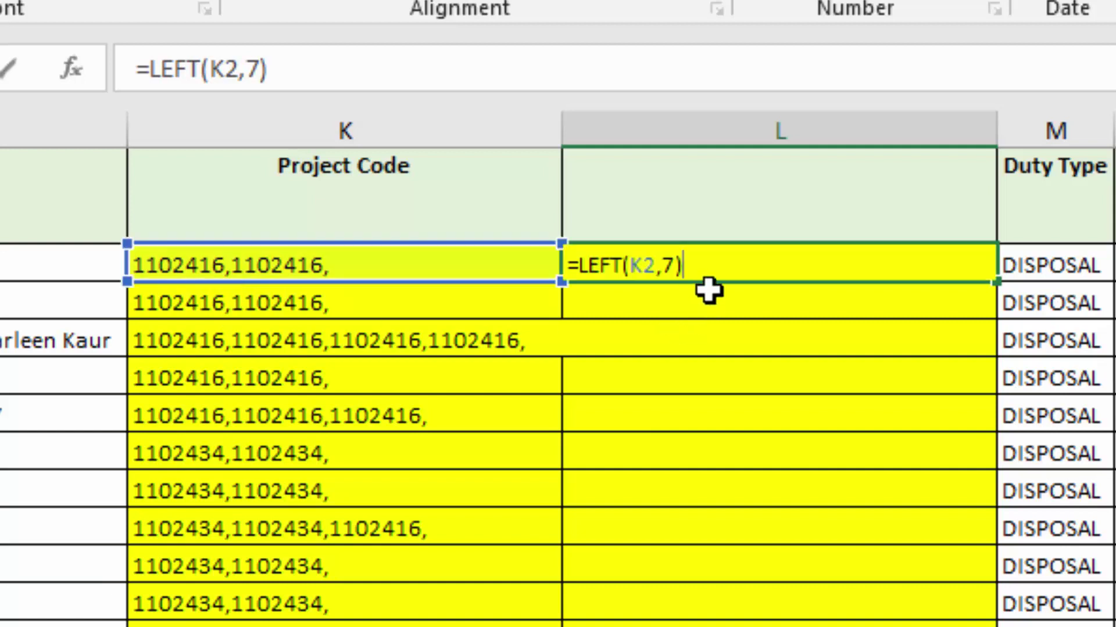
key("Left")
key("BackSpace")
type("10")
key("Return")
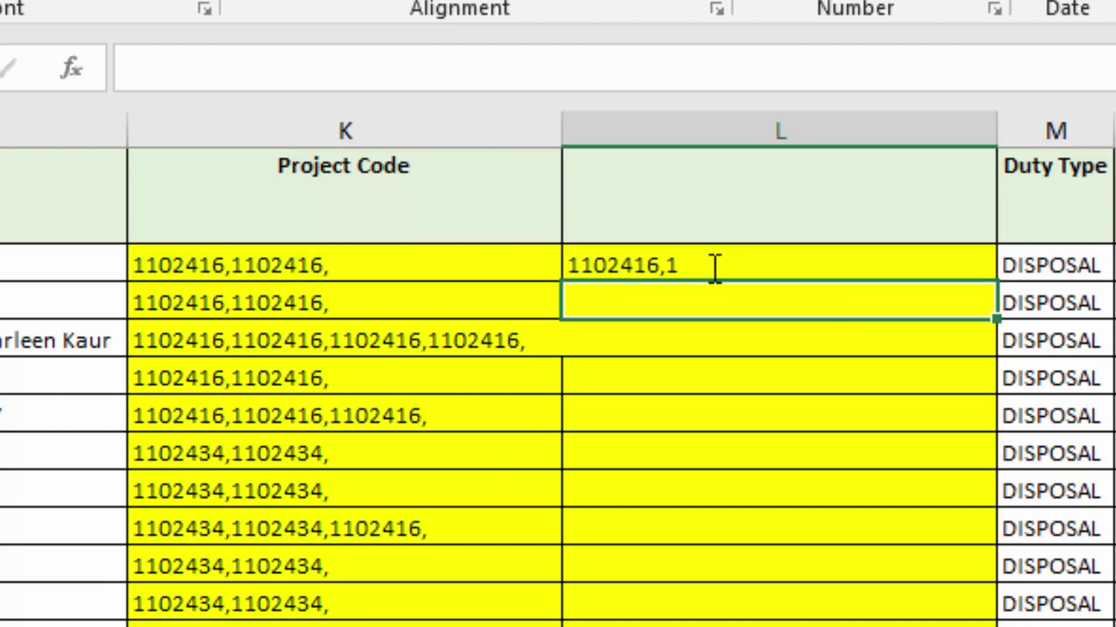
Step: Copy the trial formula down to L4, then clear L2:L4
left_click(715, 268)
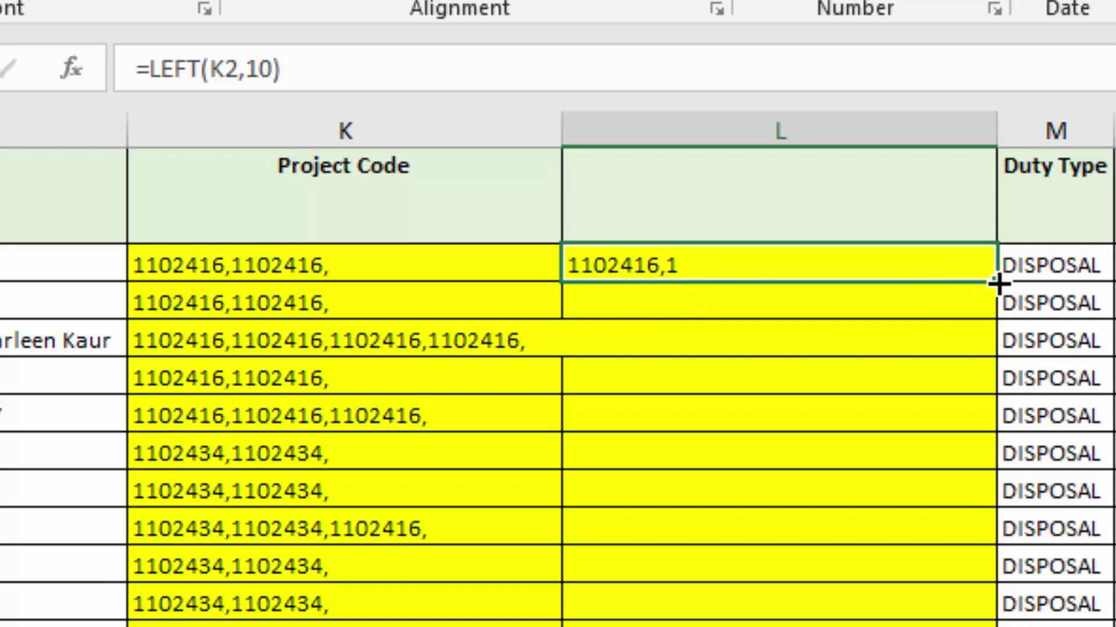
left_click_drag(995, 283, 965, 348)
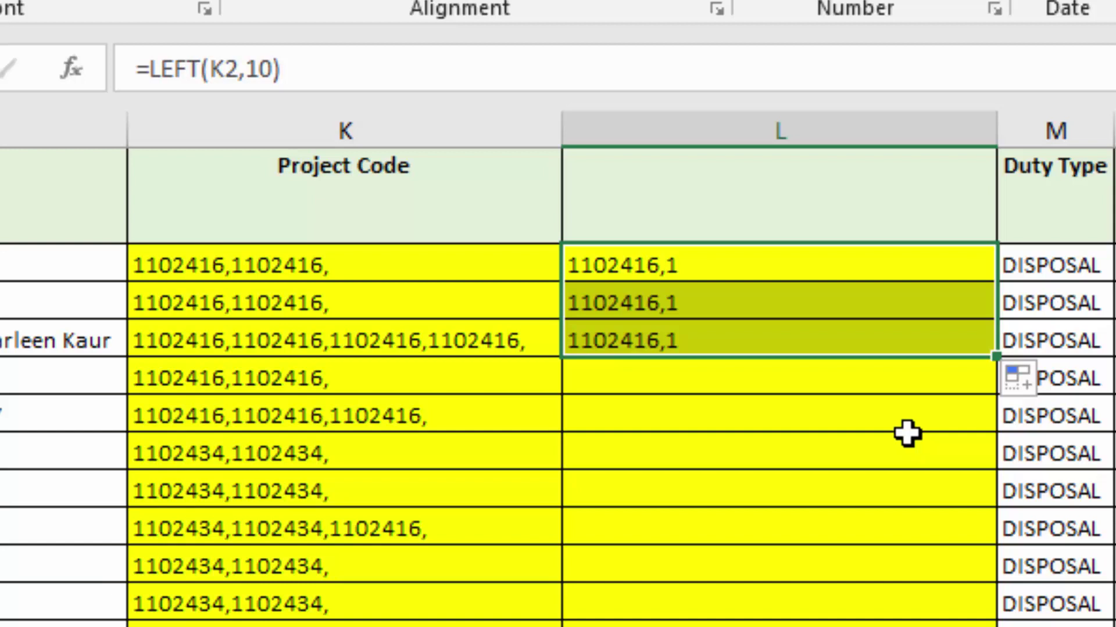
key("Delete")
Step: Enlarge the formula bar to view the four-code Project Code entry as stacked lines
left_click(642, 278)
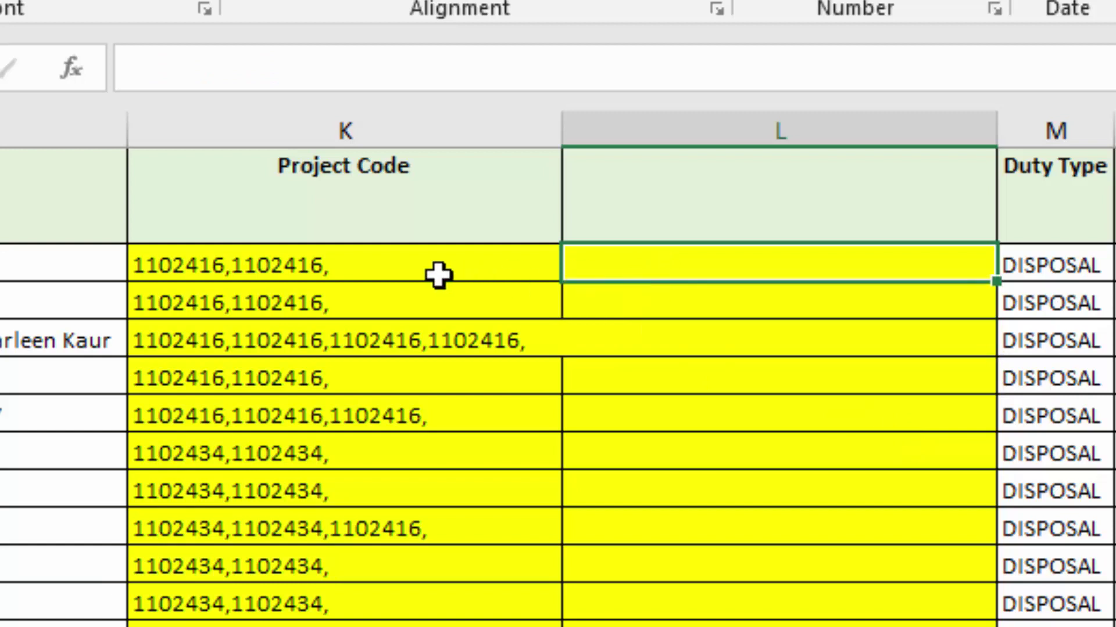
left_click(340, 274)
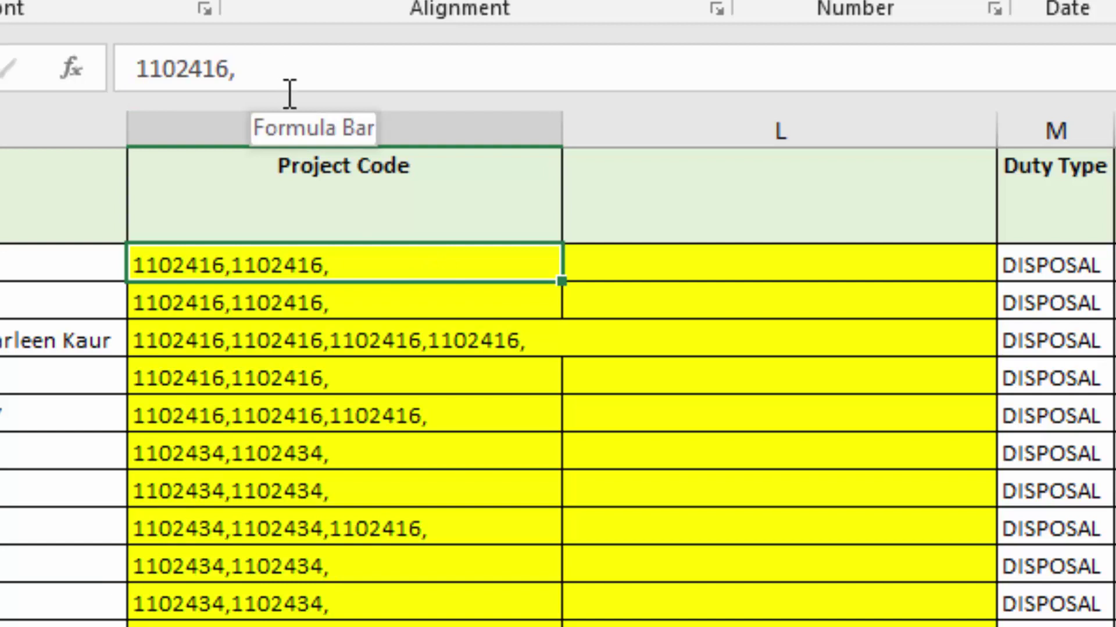
left_click_drag(291, 121, 297, 197)
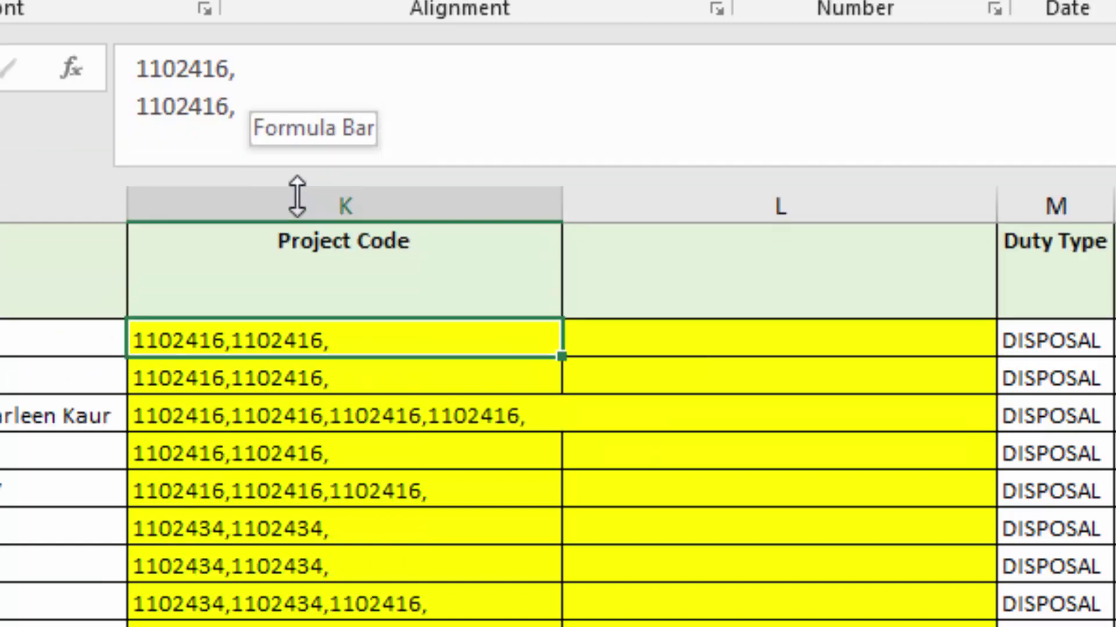
left_click(364, 381)
left_click(362, 418)
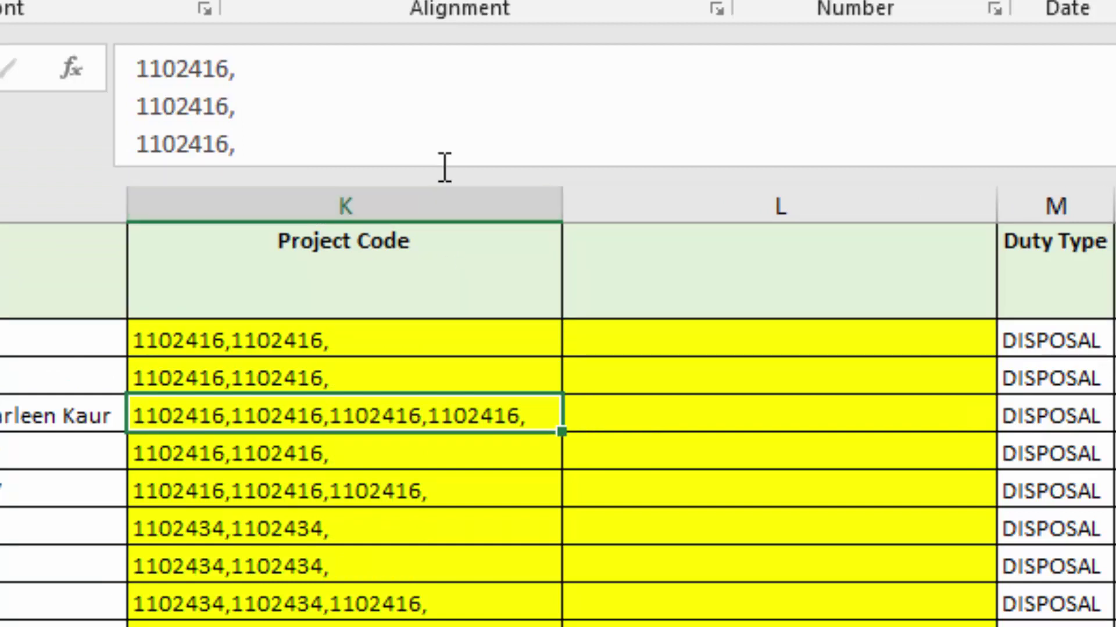
left_click_drag(430, 108, 431, 144)
left_click(431, 145)
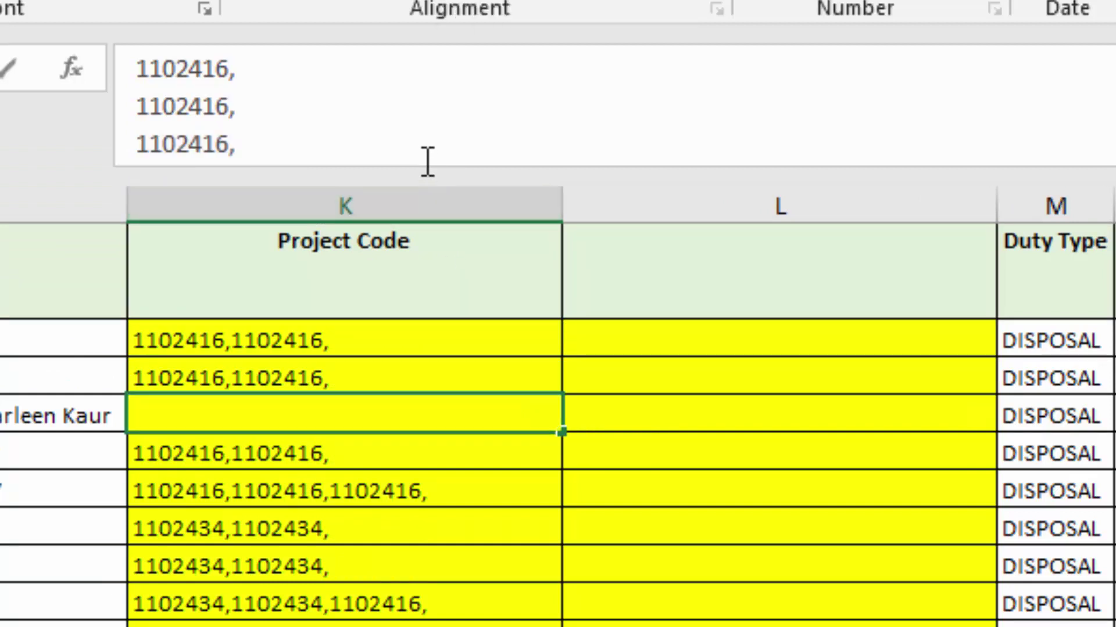
left_click_drag(423, 170, 424, 99)
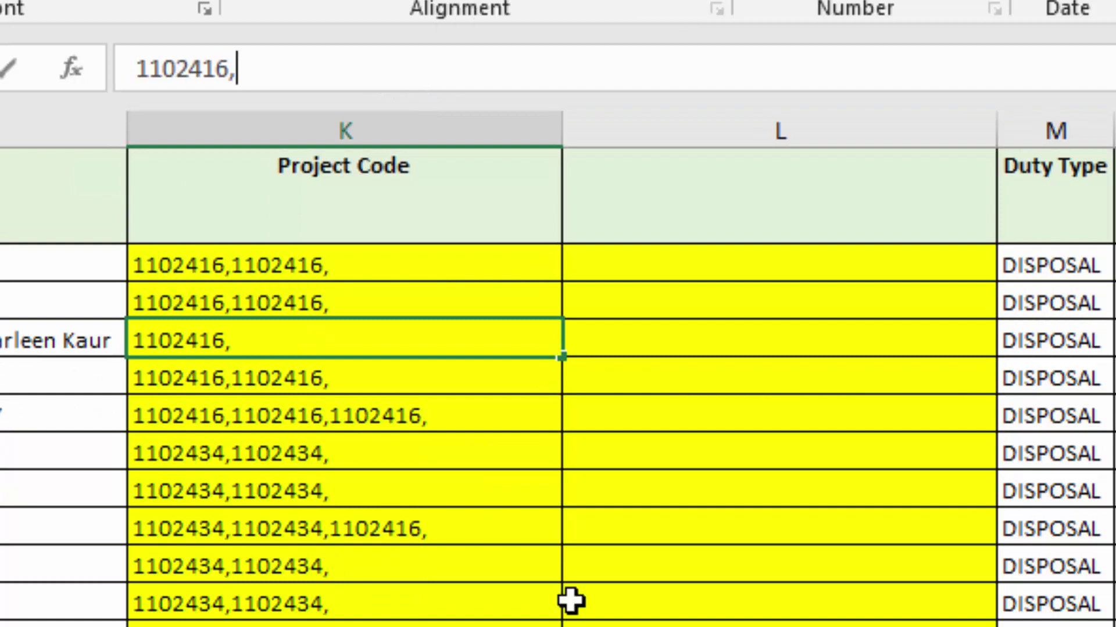
left_click(414, 258)
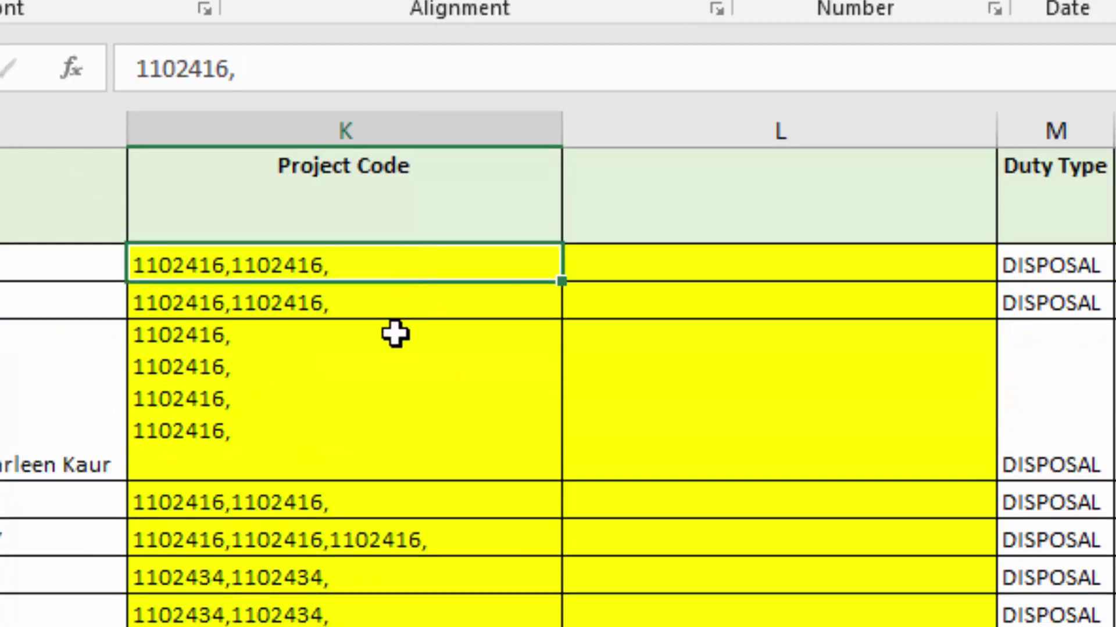
Step: Enter a multi-line test value 454, 5555, 99887 in the column L cell beside it
left_click(363, 411)
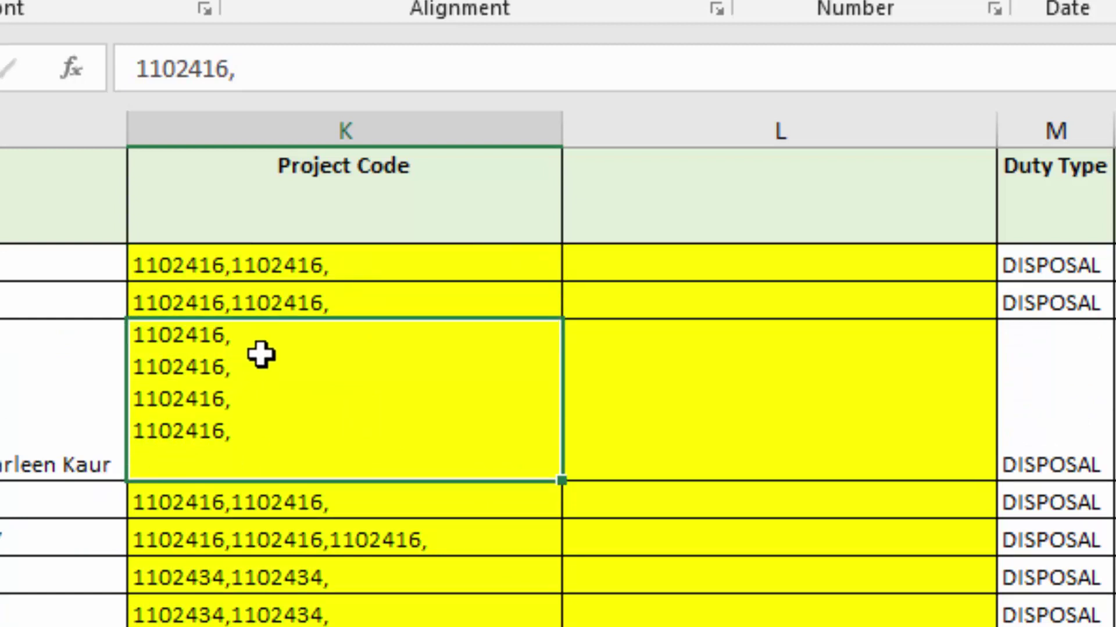
left_click(724, 383)
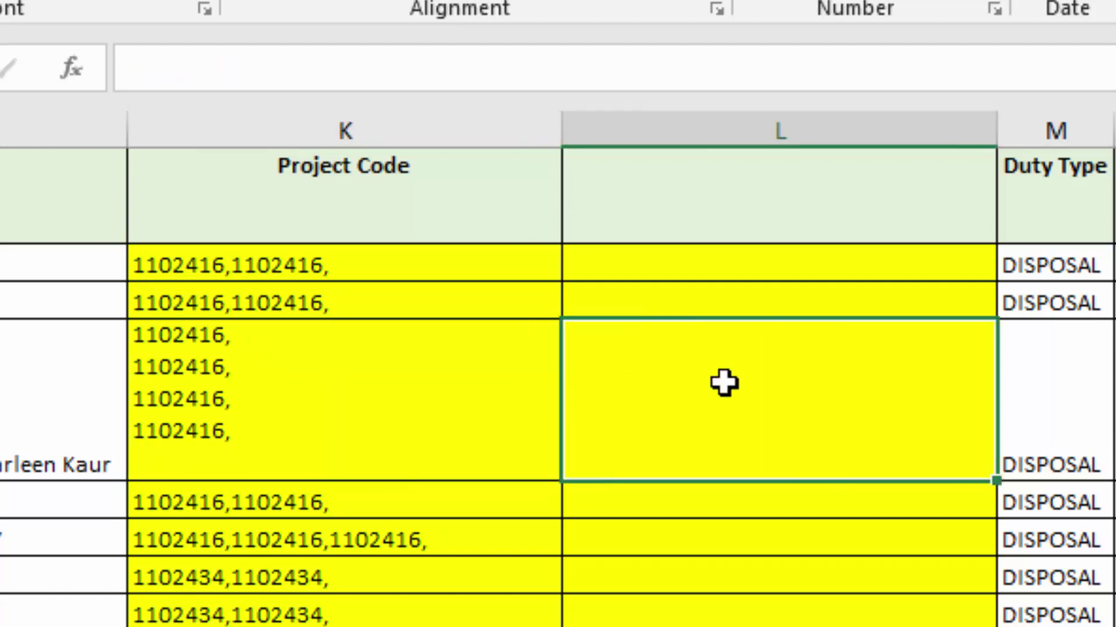
type("454")
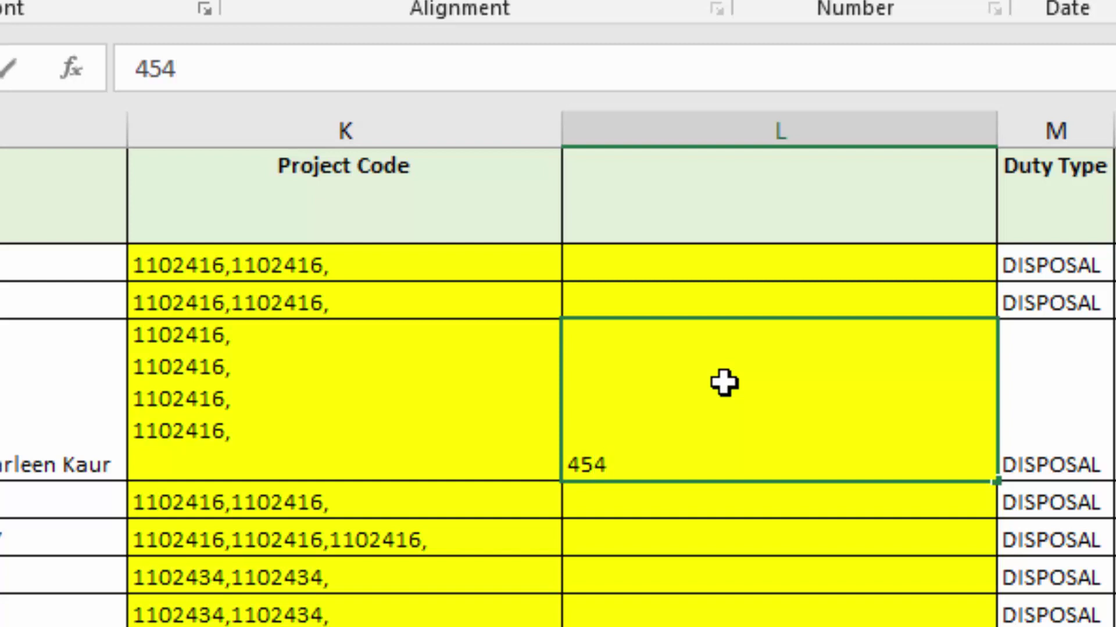
key("Return")
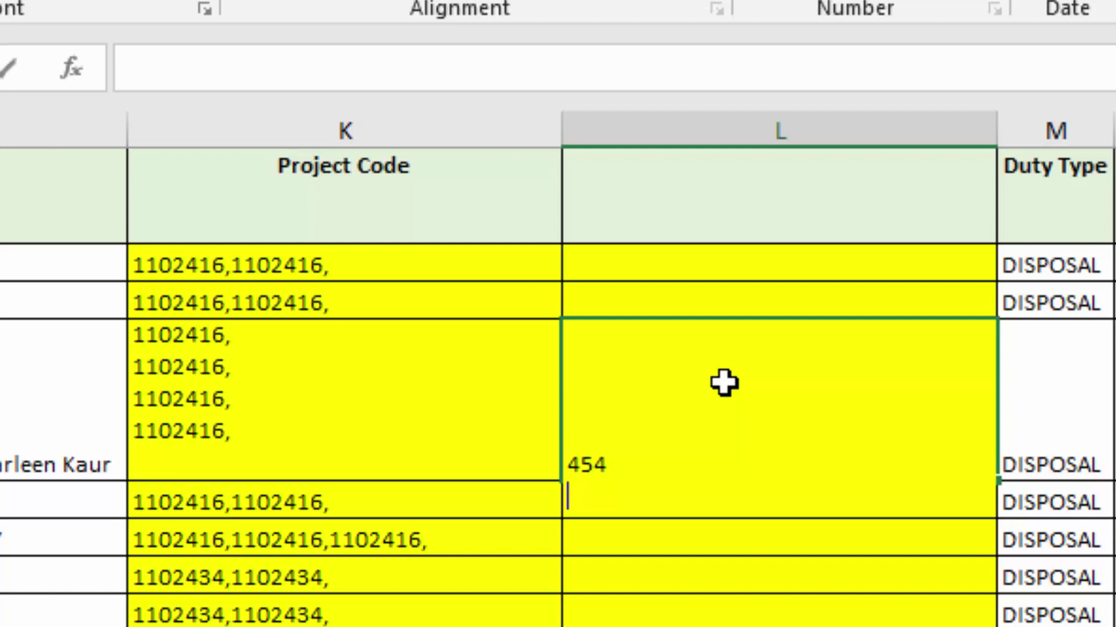
type("5555")
key("alt+Return")
type("9887")
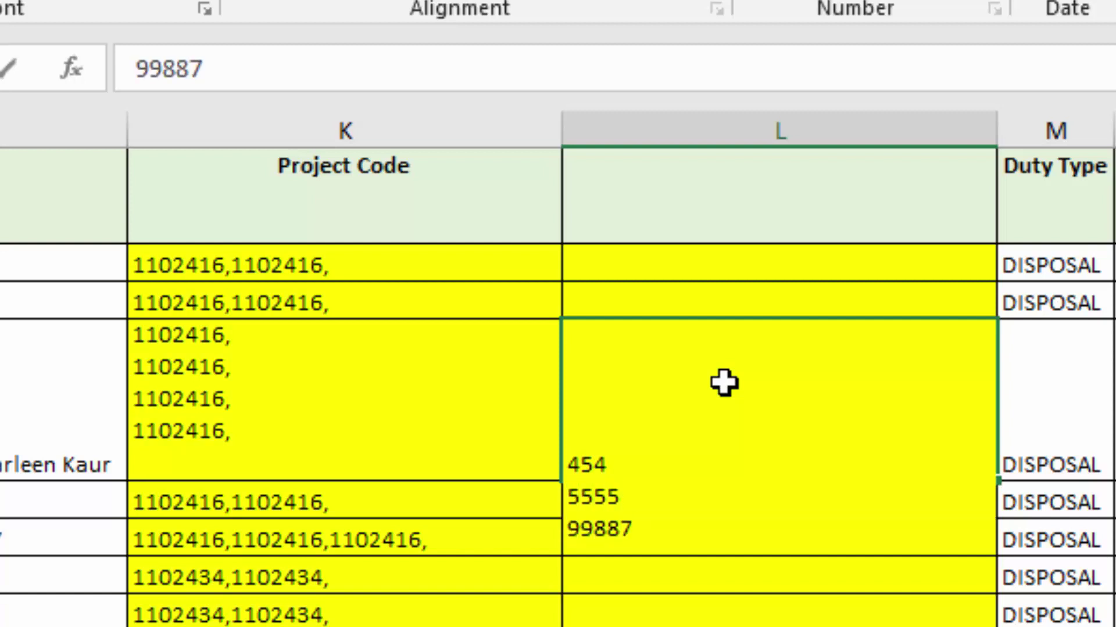
key("alt+Return")
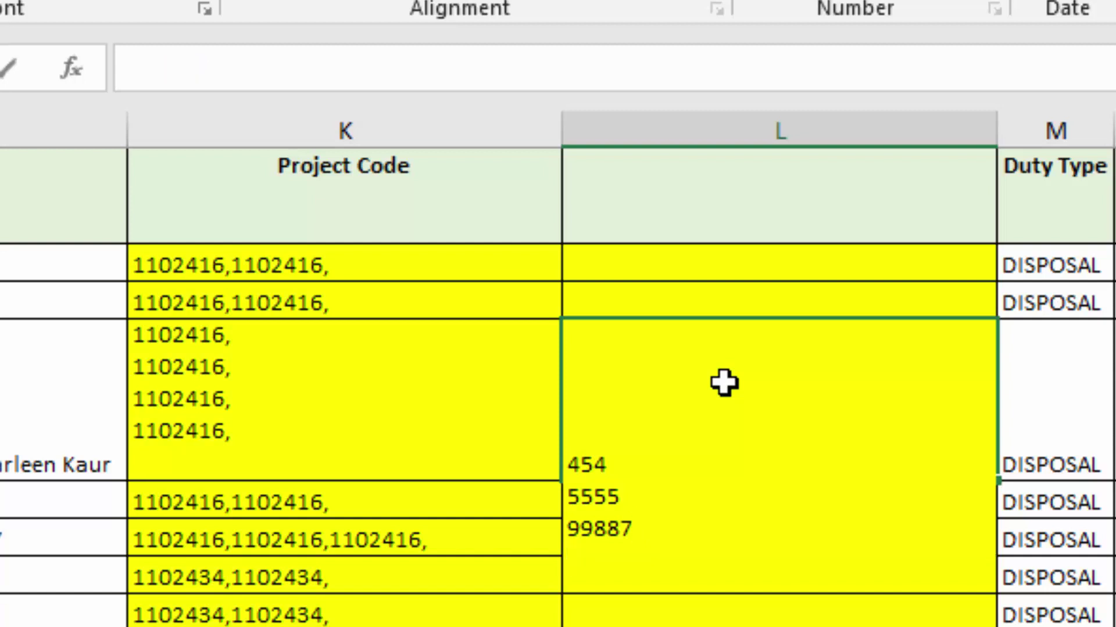
key("Return")
left_click(724, 382)
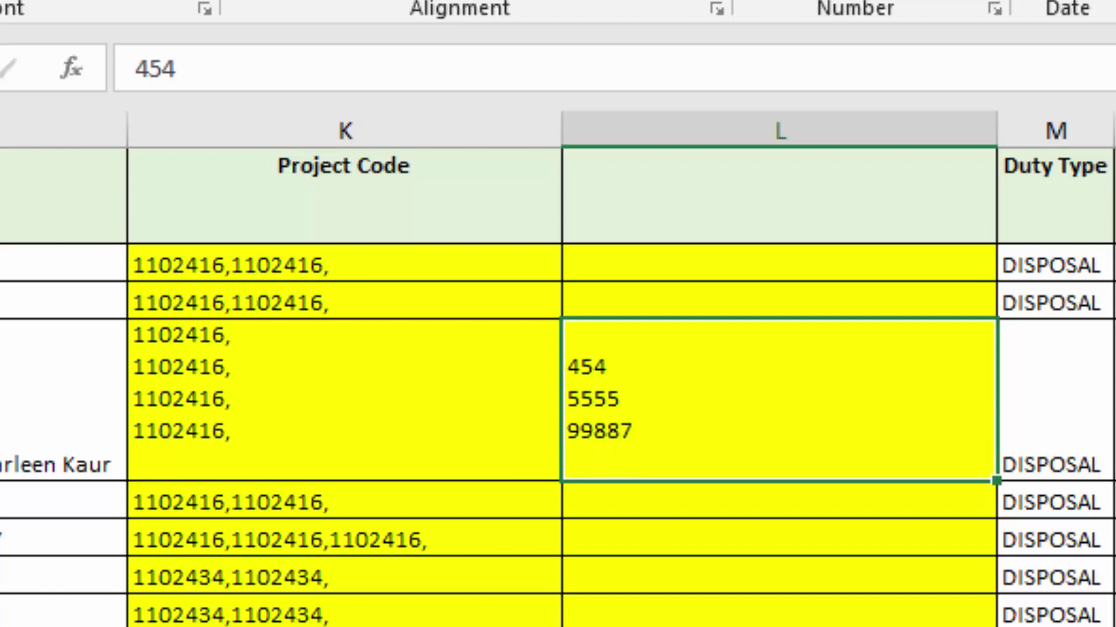
key("ctrl+z")
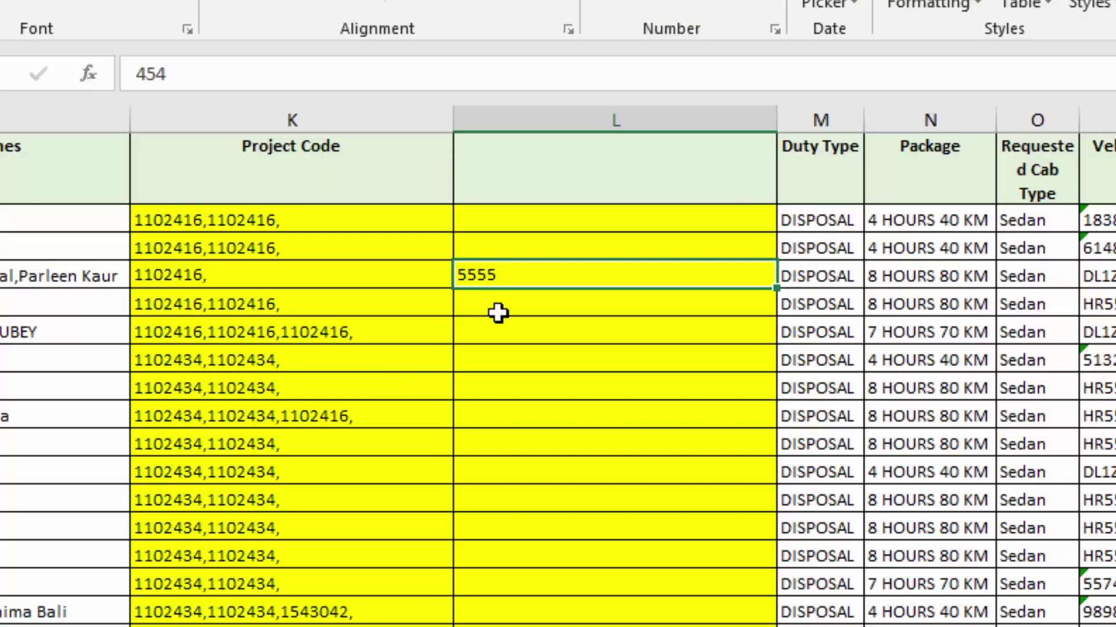
Step: Inspect the first ten Project Code cells and their multi-line entries
left_click_drag(292, 228, 298, 471)
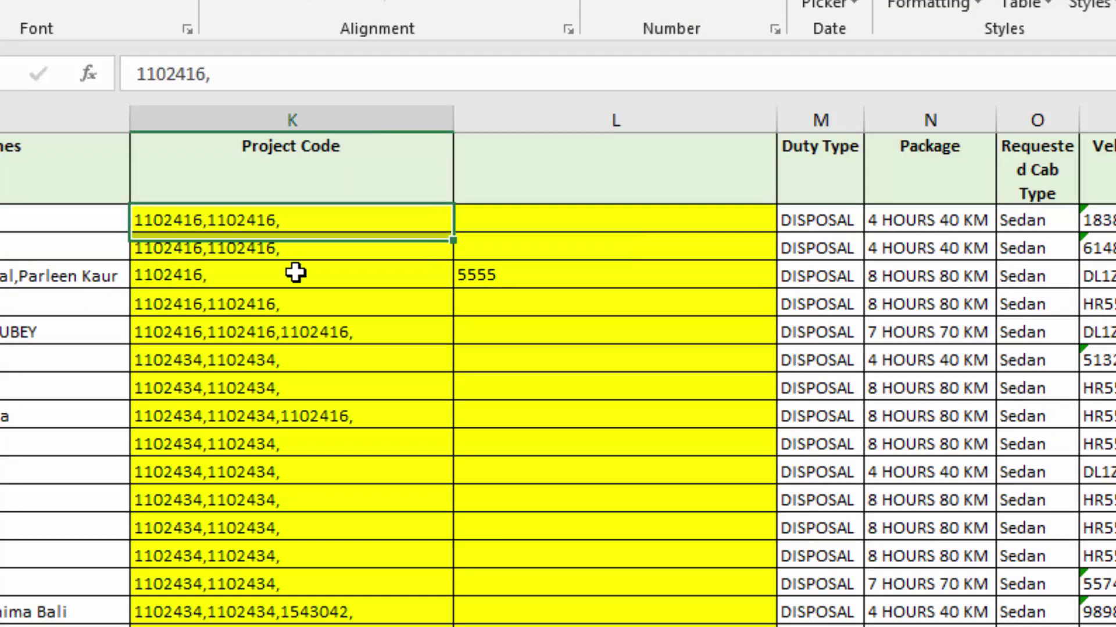
left_click(977, 298)
left_click(291, 278)
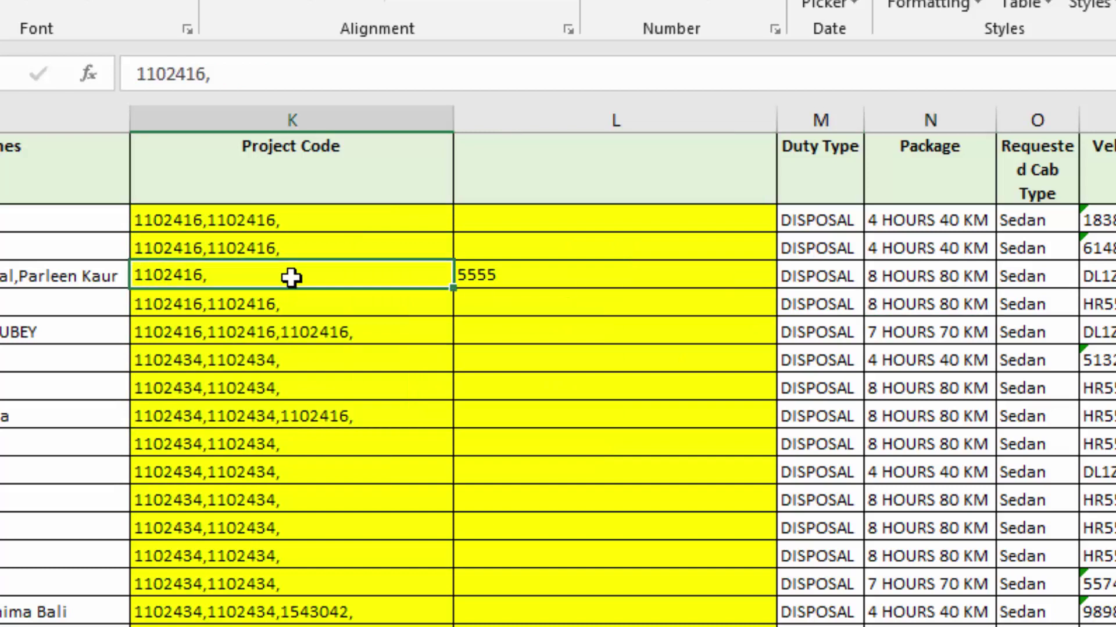
left_click(284, 362)
left_click(288, 388)
left_click(288, 418)
left_click(290, 256)
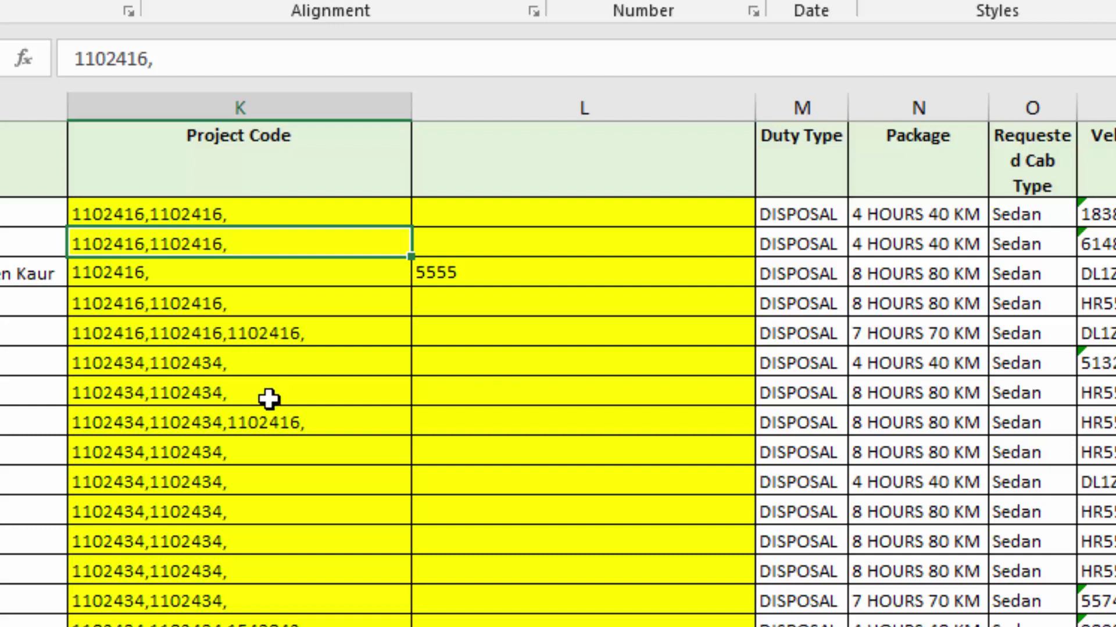
Step: Delete the test value from column L and return to cell K2
left_click(476, 279)
key("Delete")
left_click(282, 220)
left_click(476, 219)
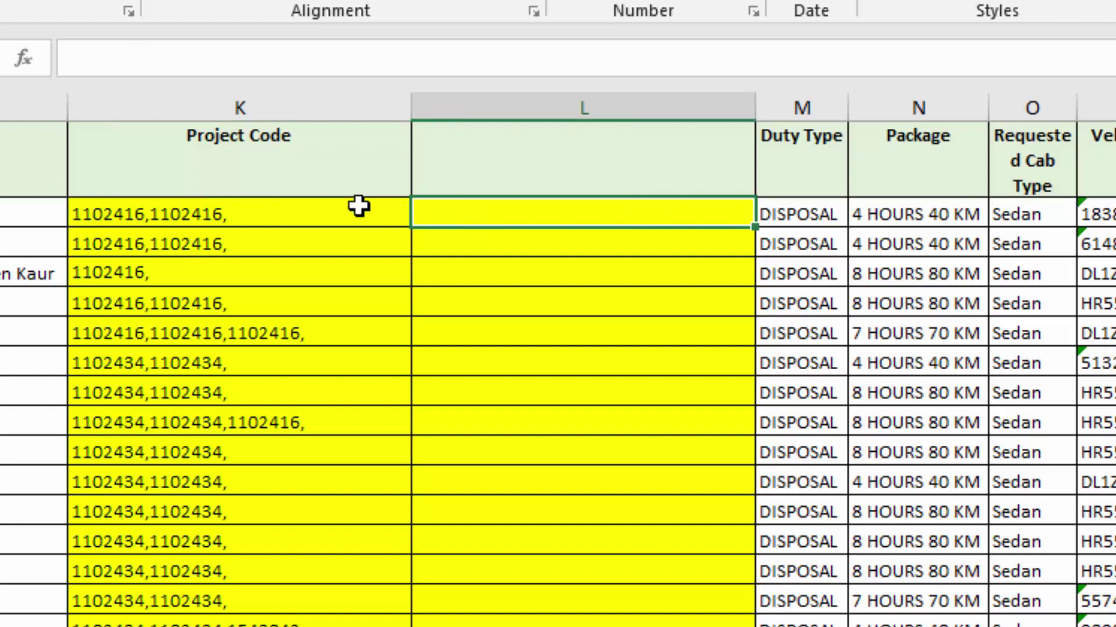
left_click(290, 210)
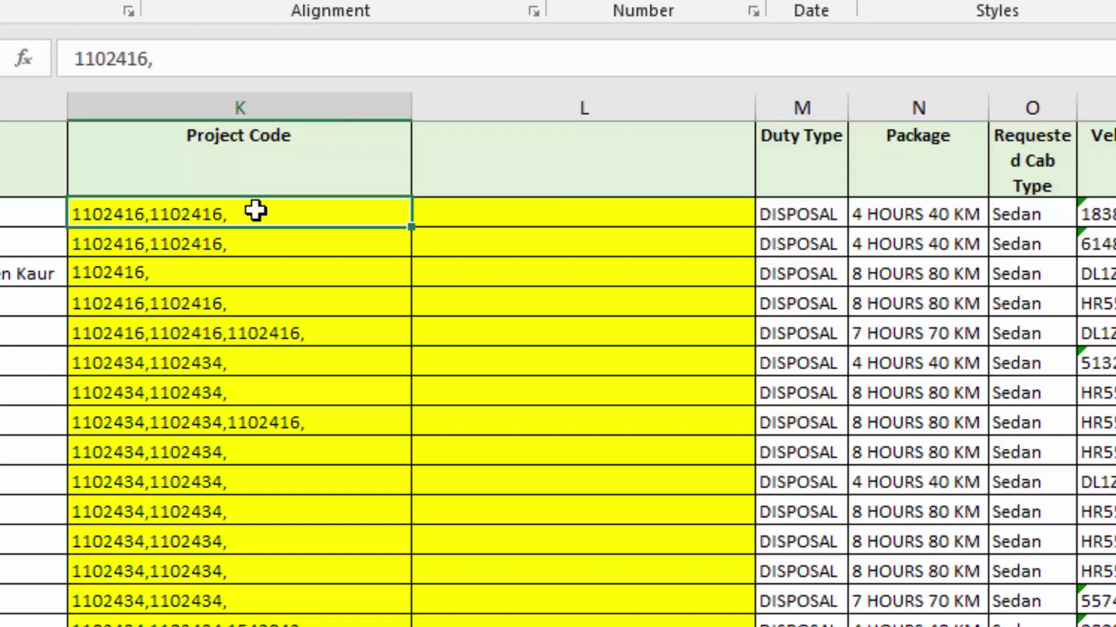
Step: Enter =CLEAN(K2) in L2, fill it down column L, and copy the results
left_click(487, 219)
type("=clea")
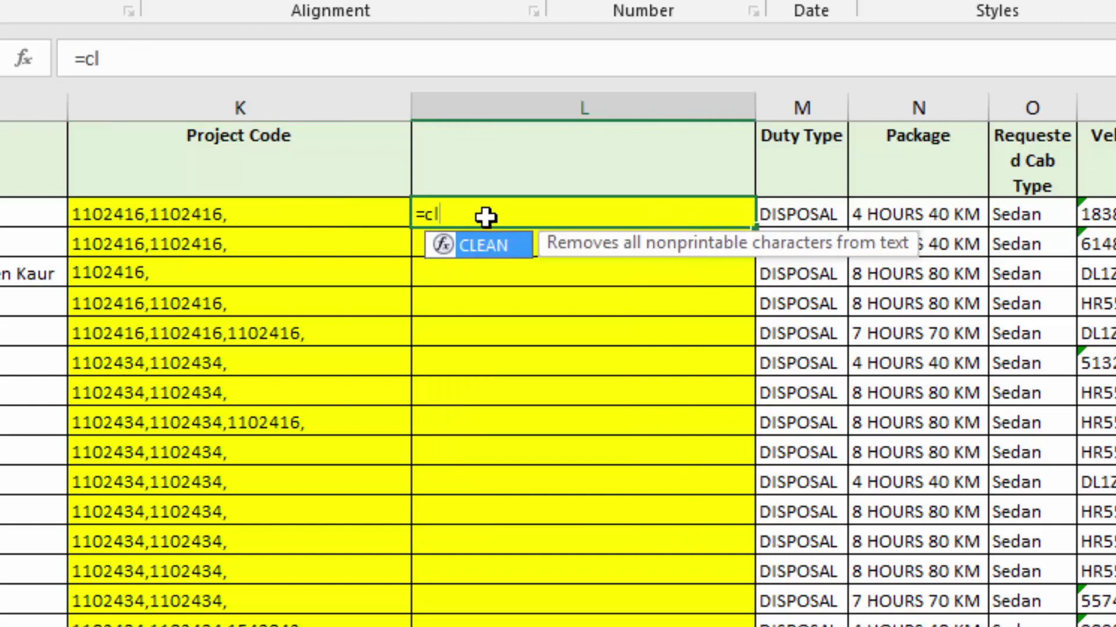
type("n")
type("(")
left_click(327, 218)
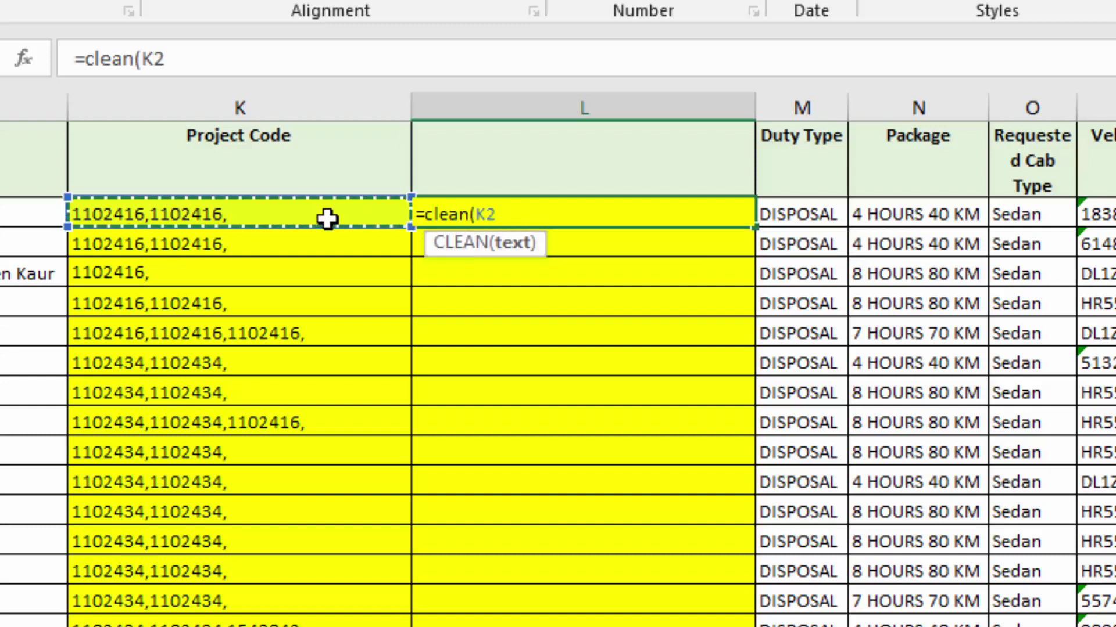
type(")")
key("Return")
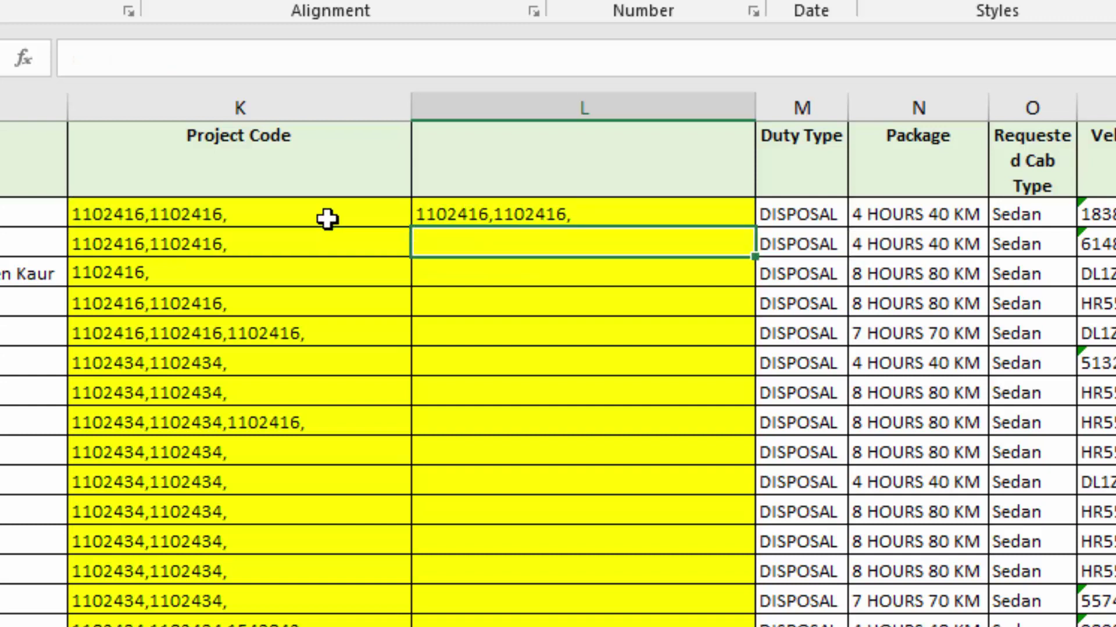
left_click(467, 215)
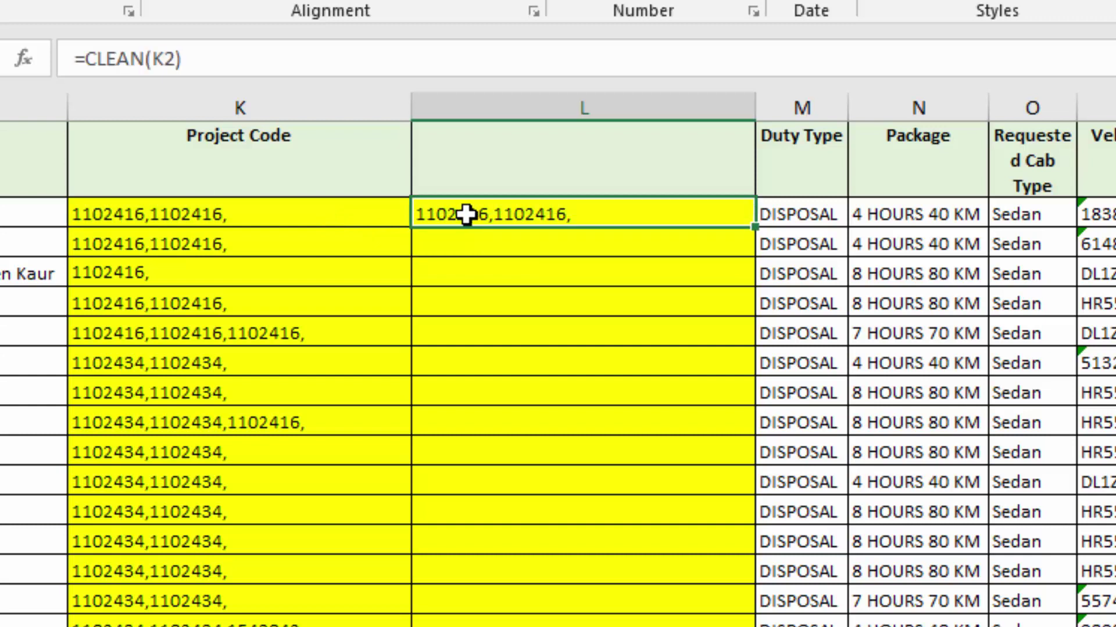
double_click(754, 227)
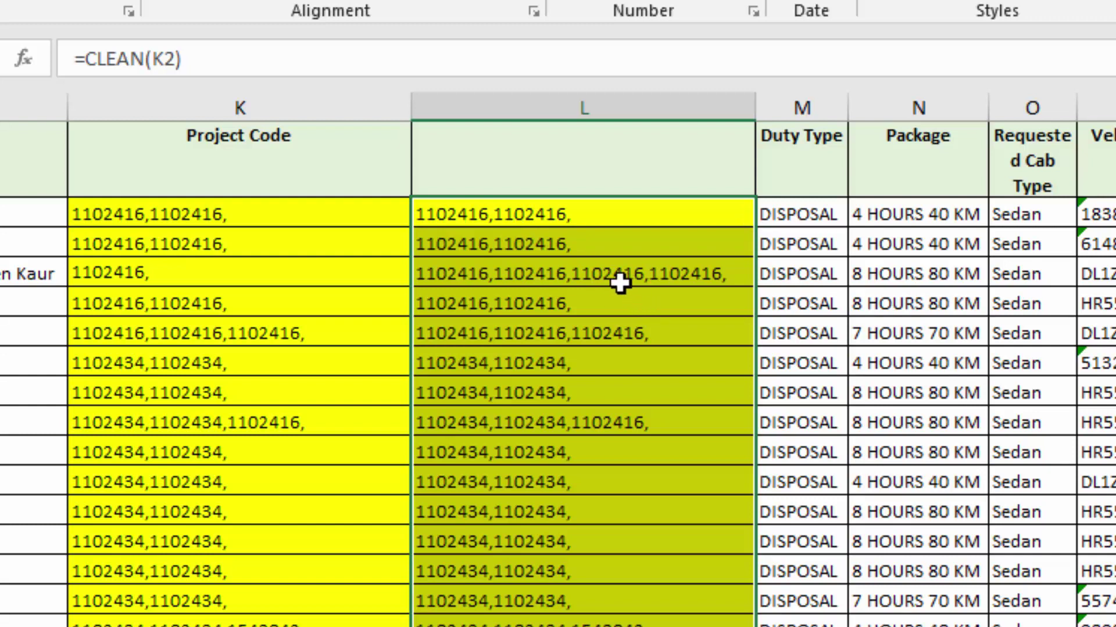
key("ctrl+c")
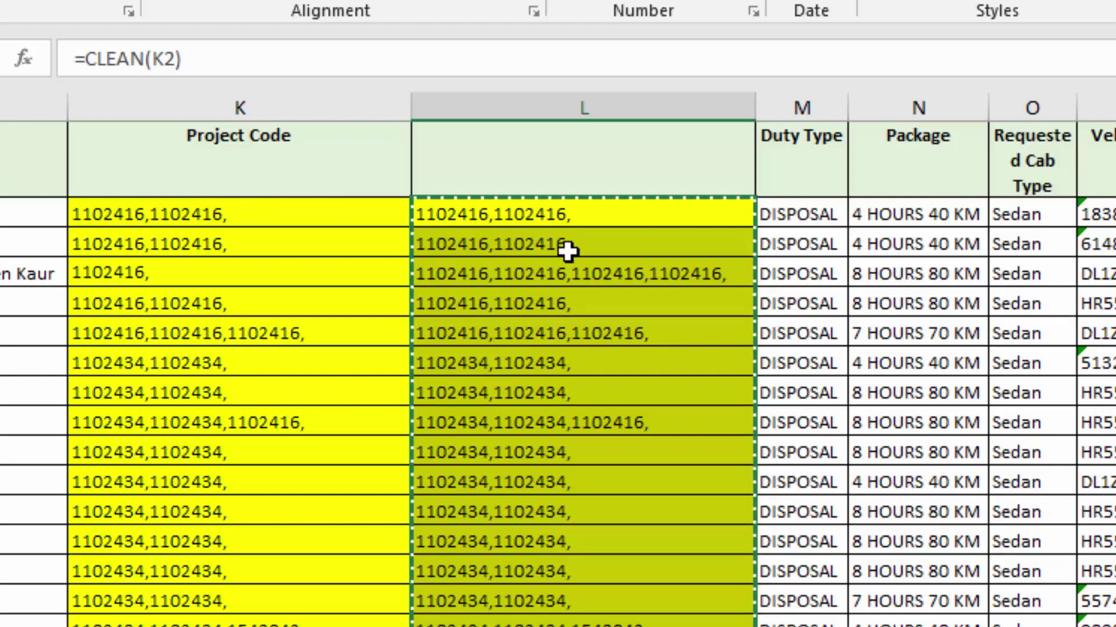
Step: Paste the copied CLEAN results into the Project Code column as values only
left_click(231, 213)
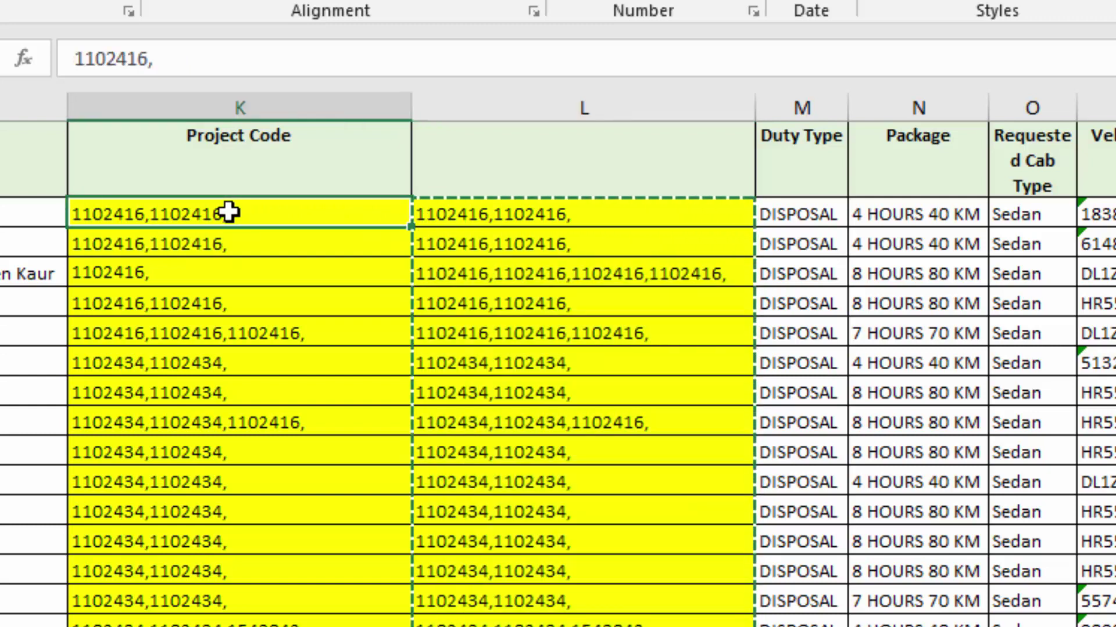
right_click(228, 212)
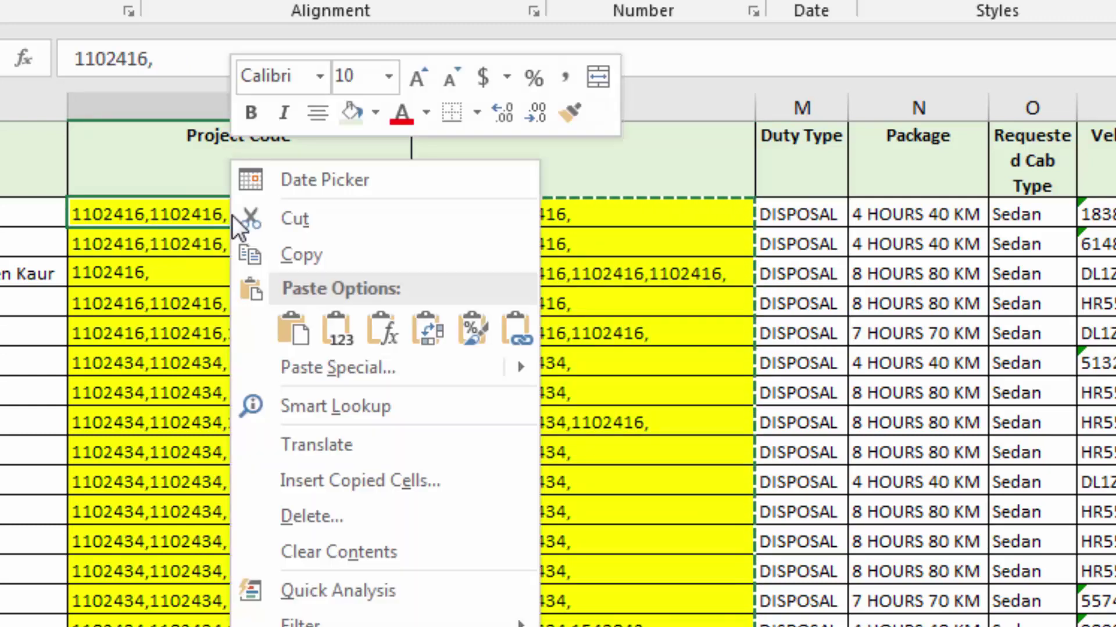
left_click(307, 372)
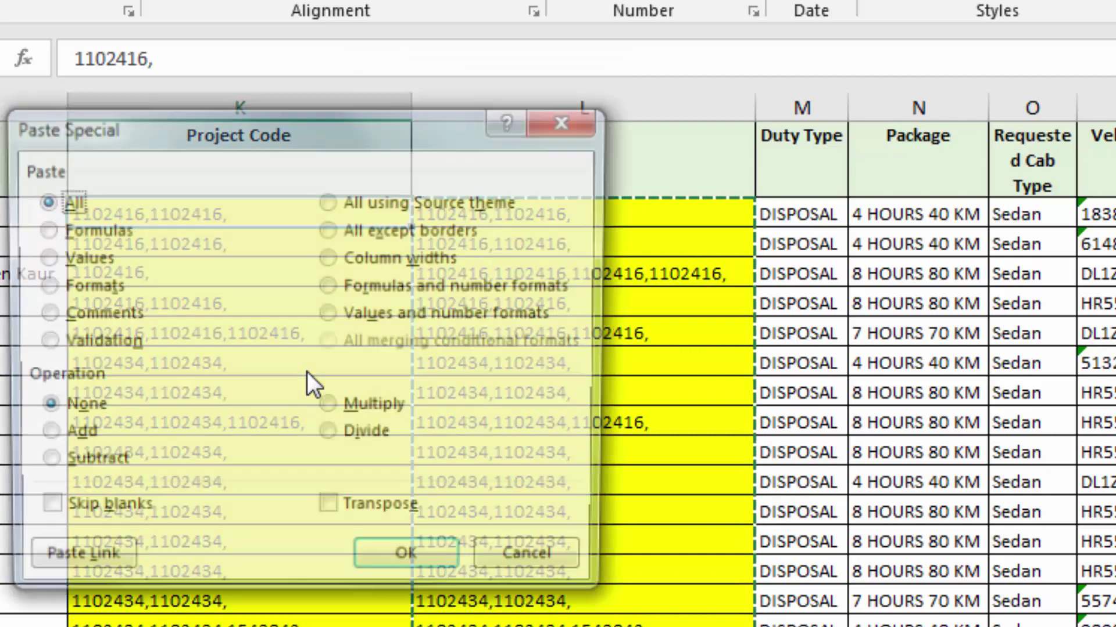
left_click(88, 255)
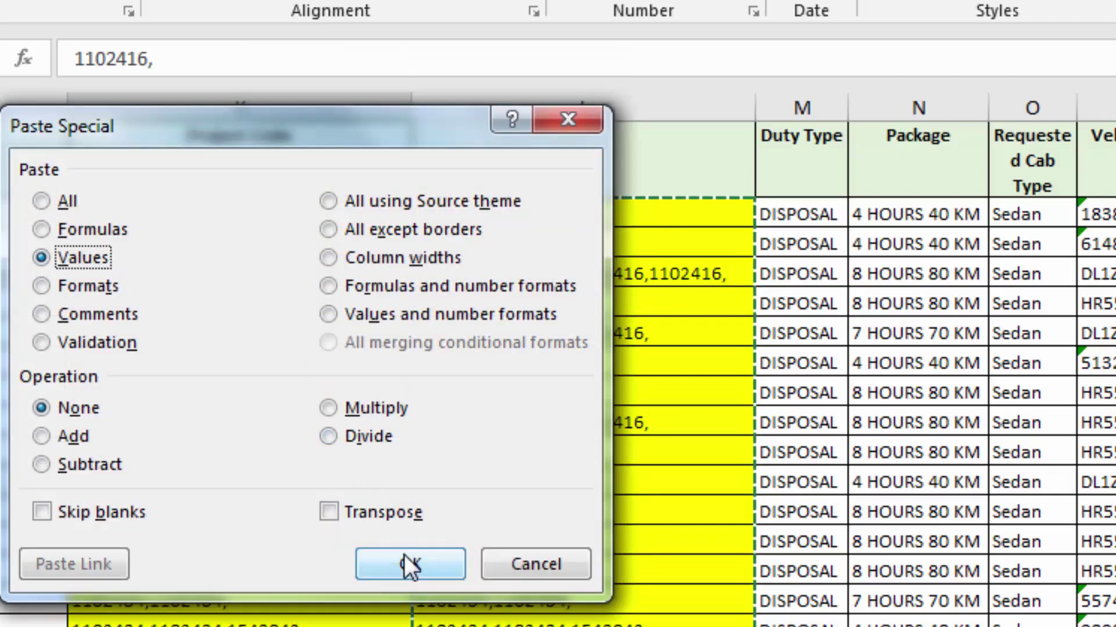
left_click(409, 564)
left_click_drag(256, 364, 302, 346)
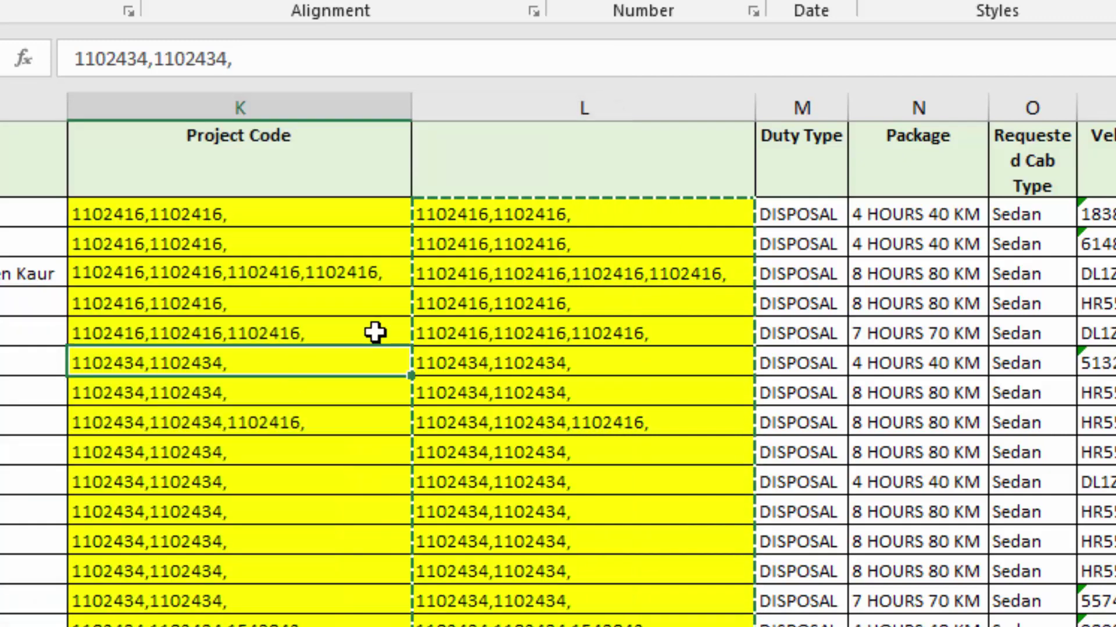
Step: Clear the helper results from L2 down through the filled part of column L
left_click(555, 224)
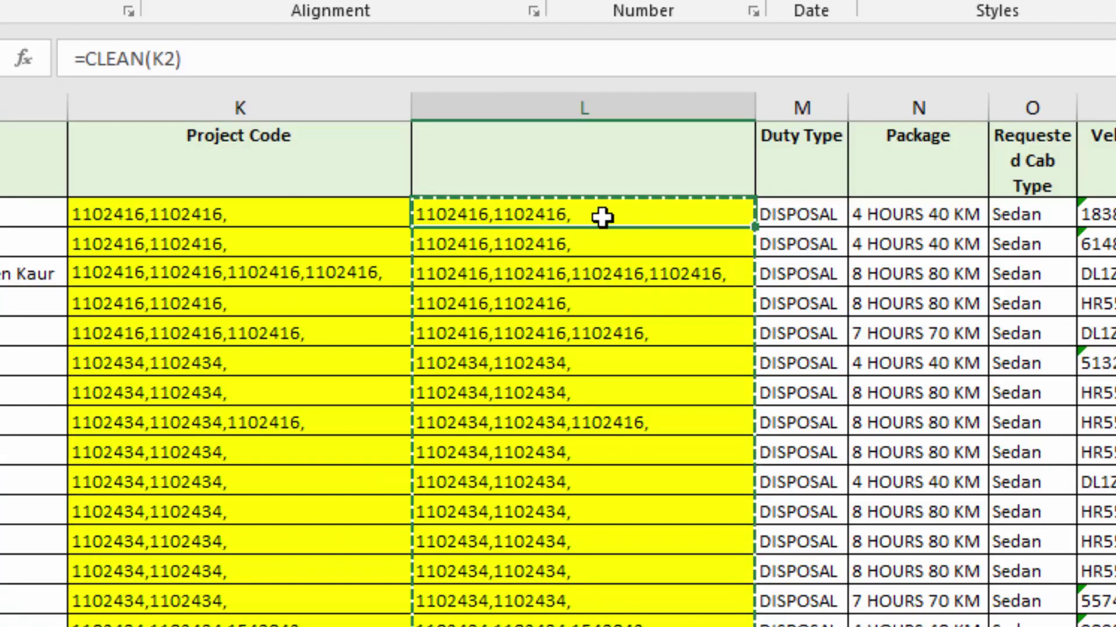
key("ctrl+shift+Down")
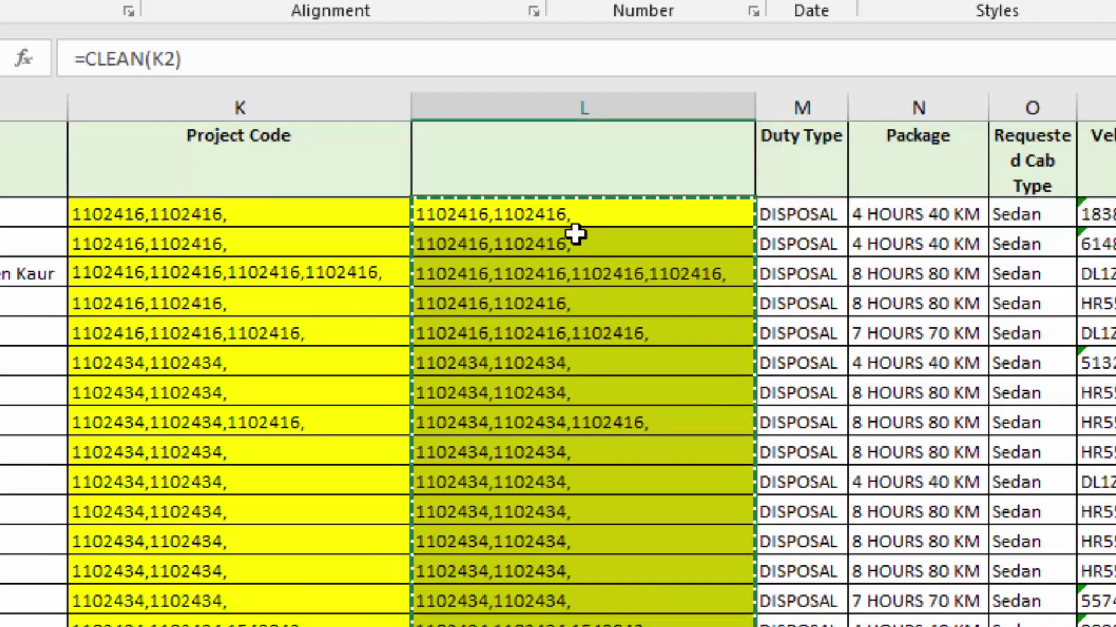
key("Delete")
Step: Check the pasted single-line values down the Project Code column
left_click(555, 225)
left_click(309, 216)
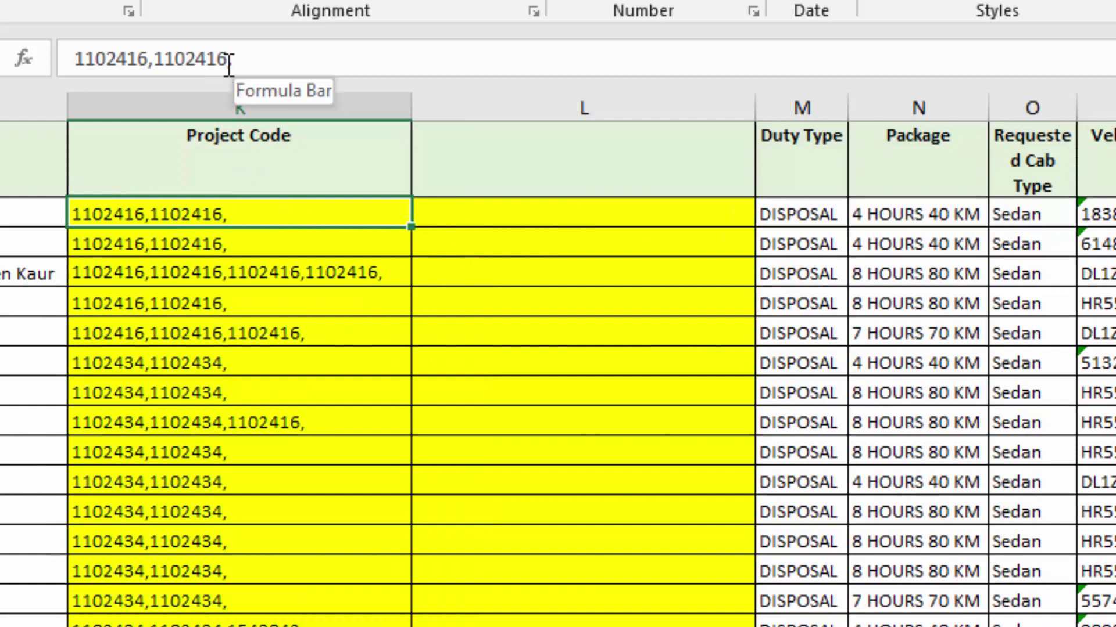
left_click(222, 244)
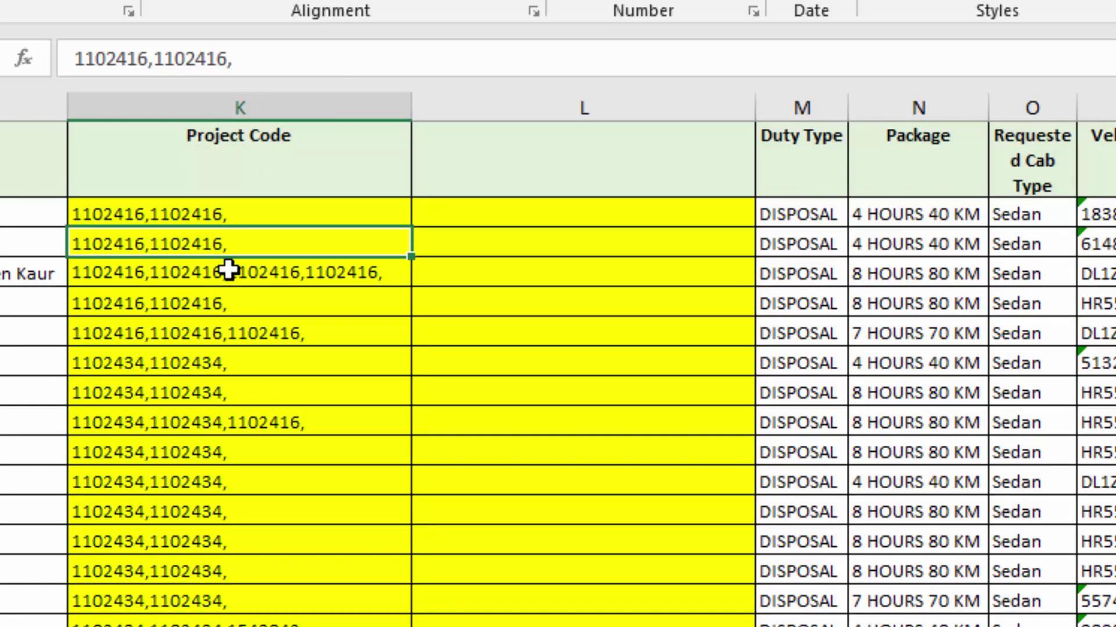
left_click(228, 270)
left_click(229, 305)
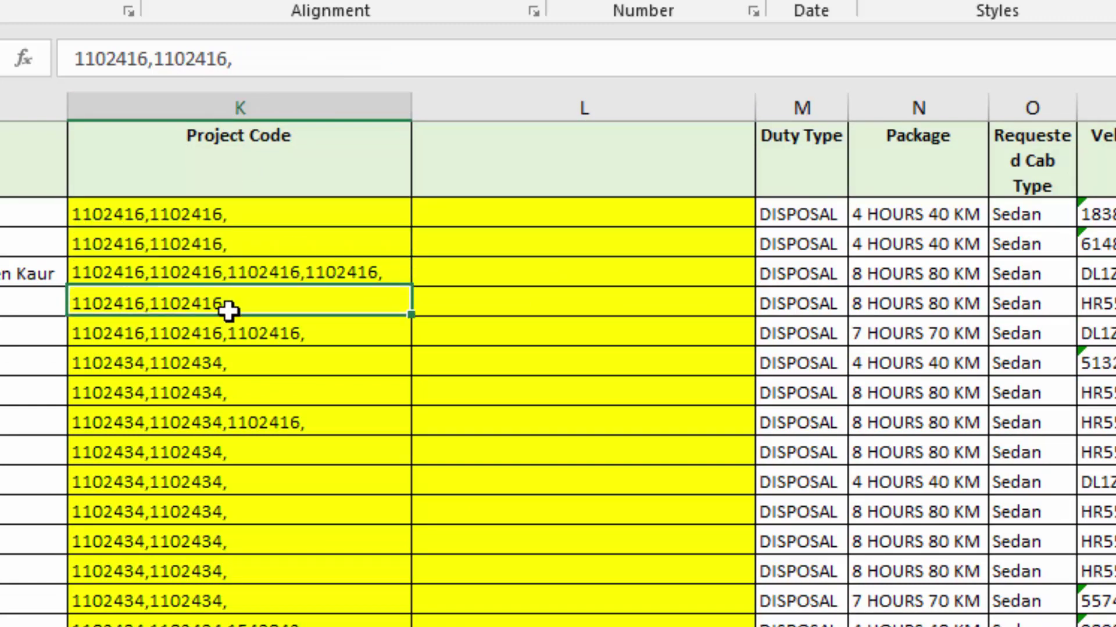
left_click(247, 340)
left_click(249, 365)
left_click(249, 413)
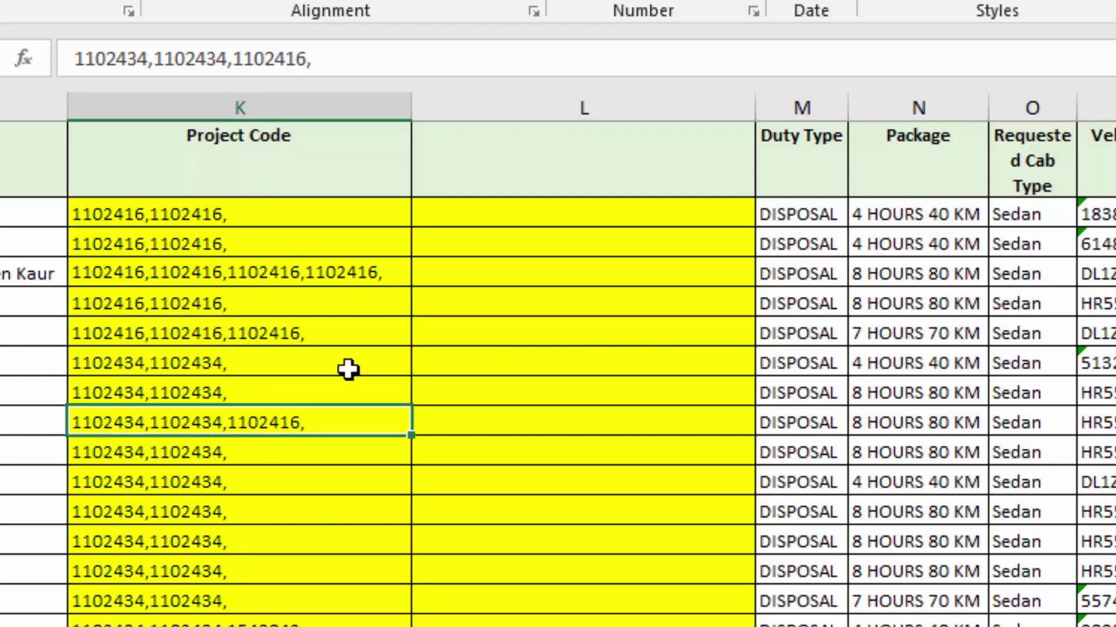
left_click(498, 214)
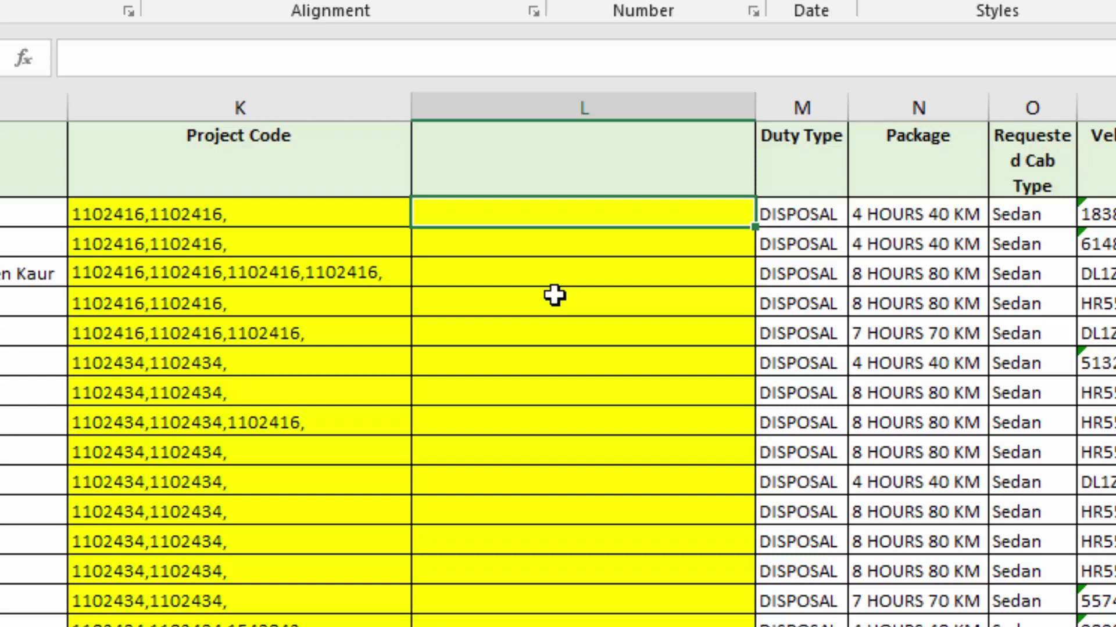
Step: Enter =LEFT(K2,7) in L2 and fill it down column L
type("=left")
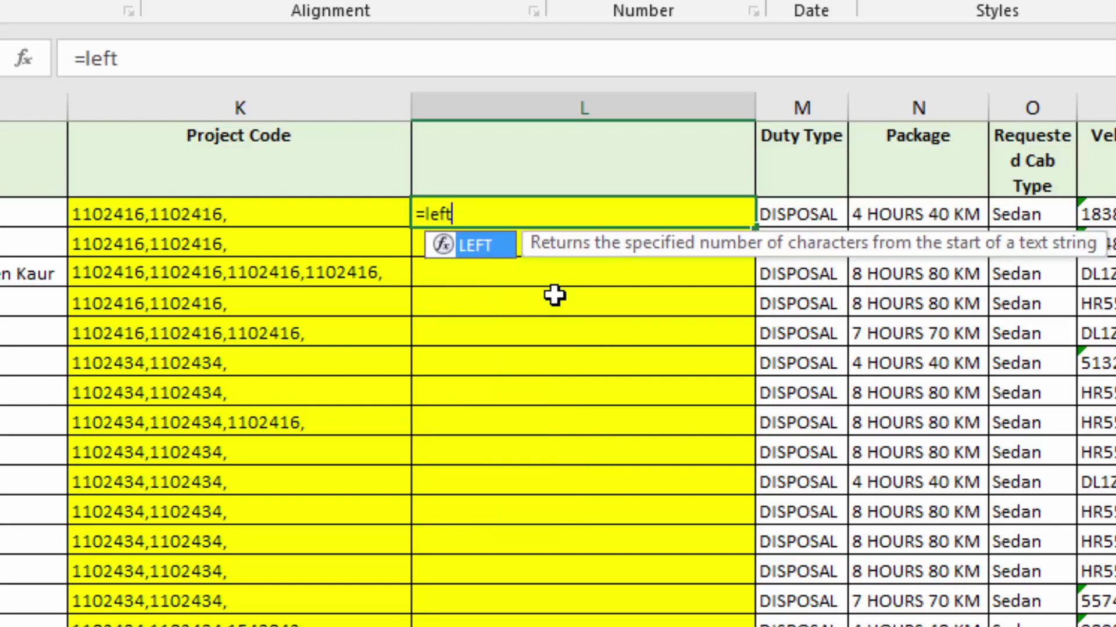
type("(")
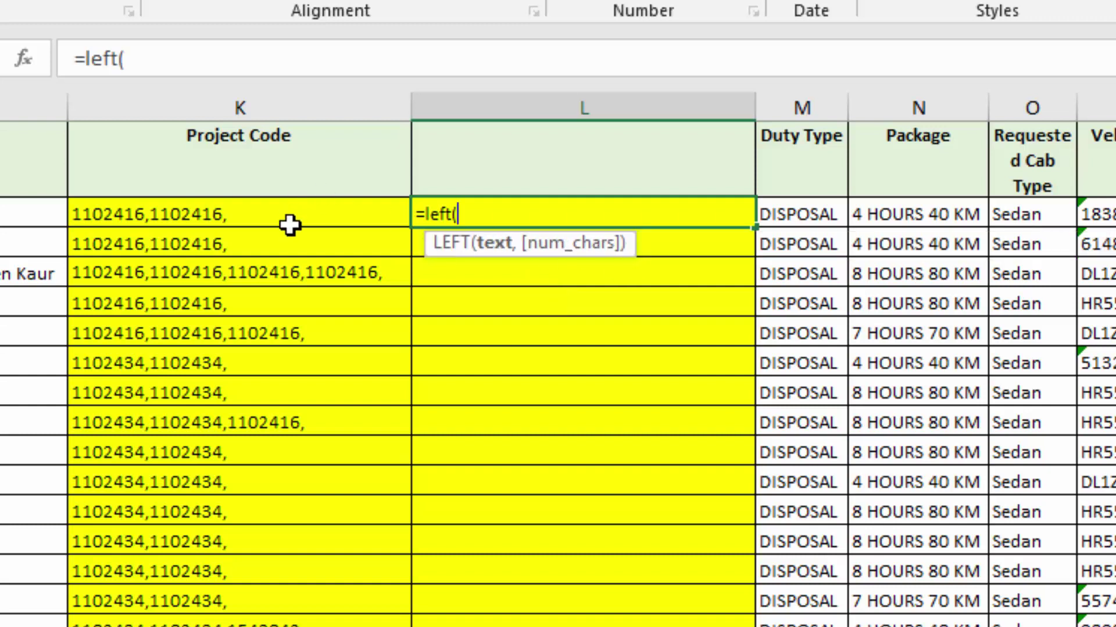
left_click(291, 224)
type(",7")
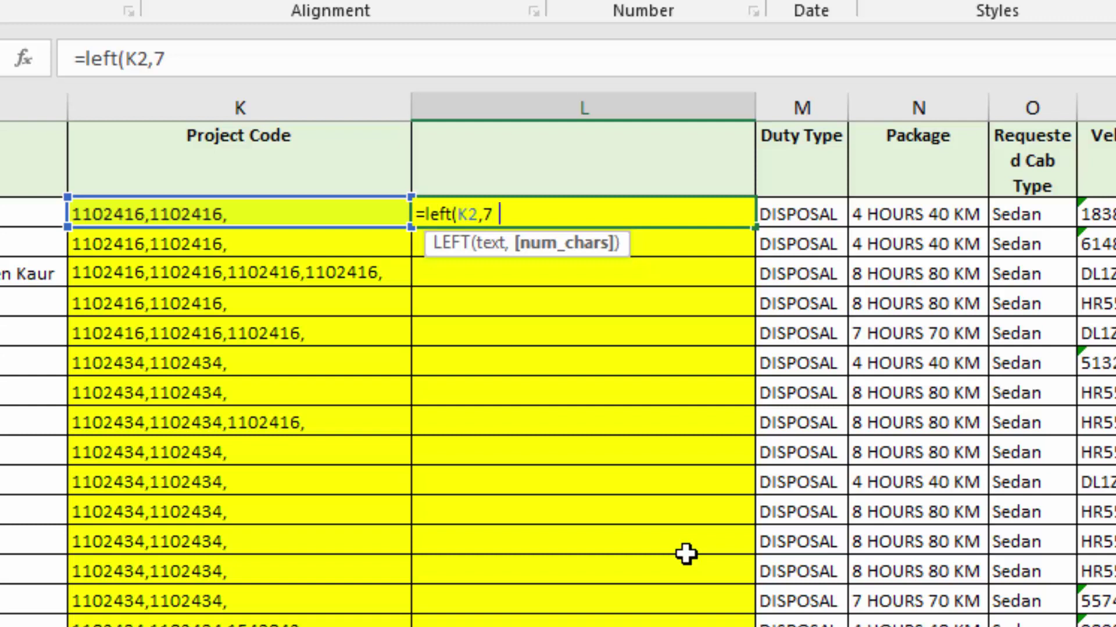
type(")")
key("Return")
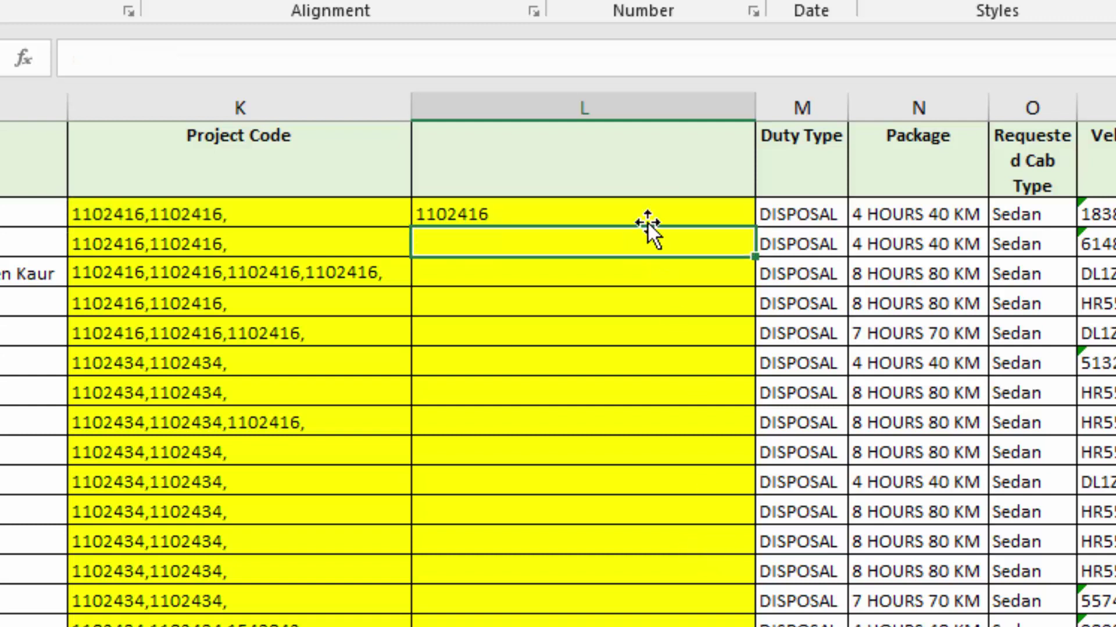
left_click(645, 213)
left_click_drag(754, 228, 765, 514)
left_click(536, 389)
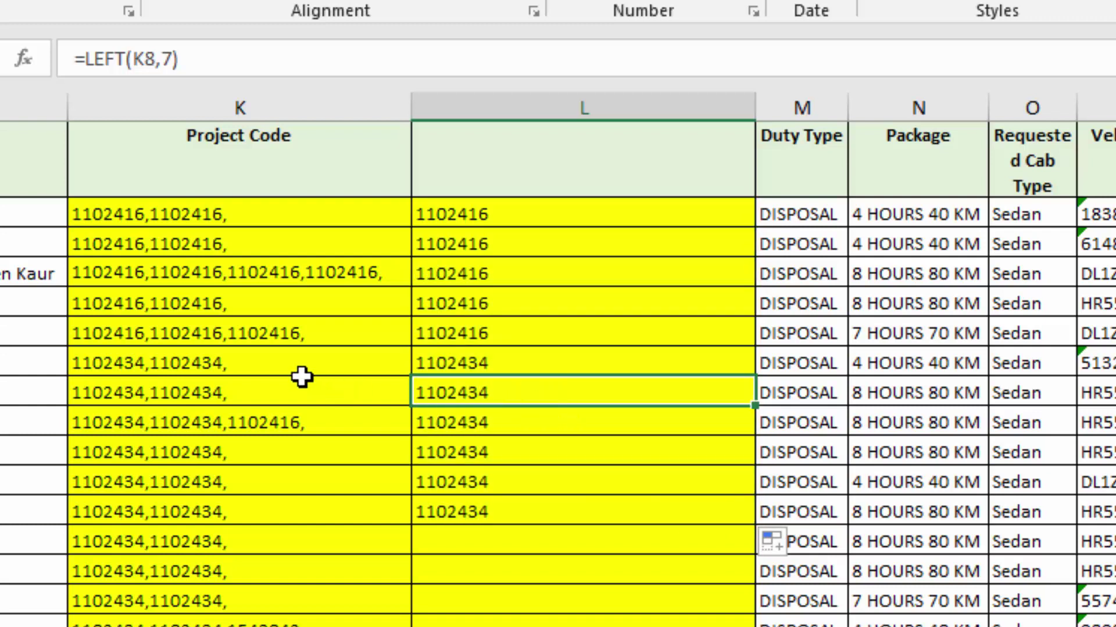
Step: Edit K10 to 110243421, check its LEFT result, then clear L2:L12
left_click(279, 459)
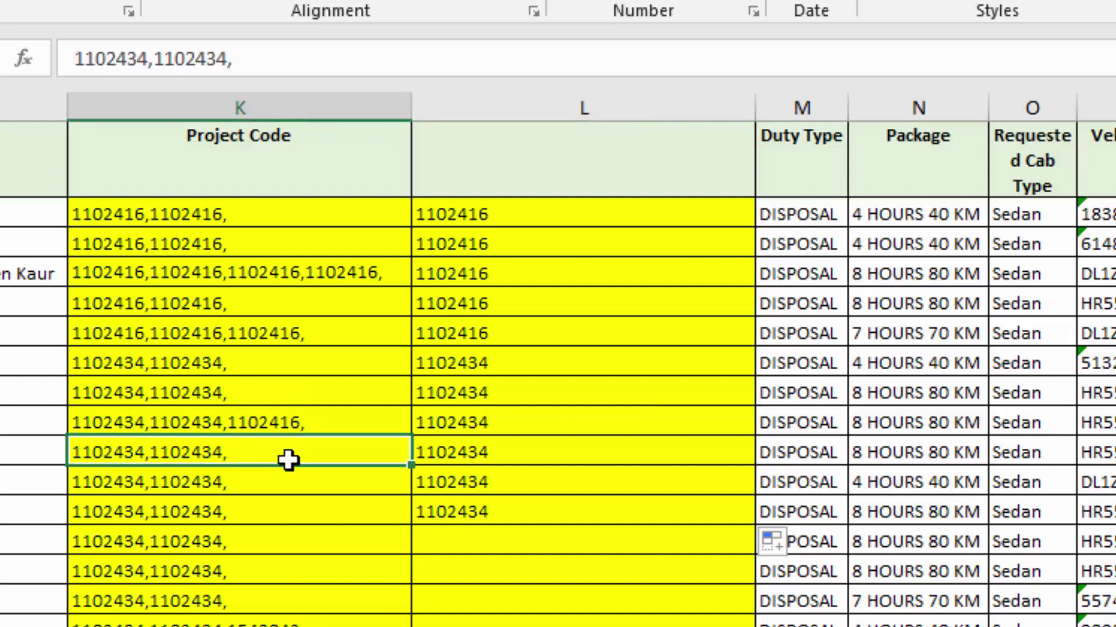
double_click(285, 459)
key("BackSpace")
key("BackSpace")
key("BackSpace")
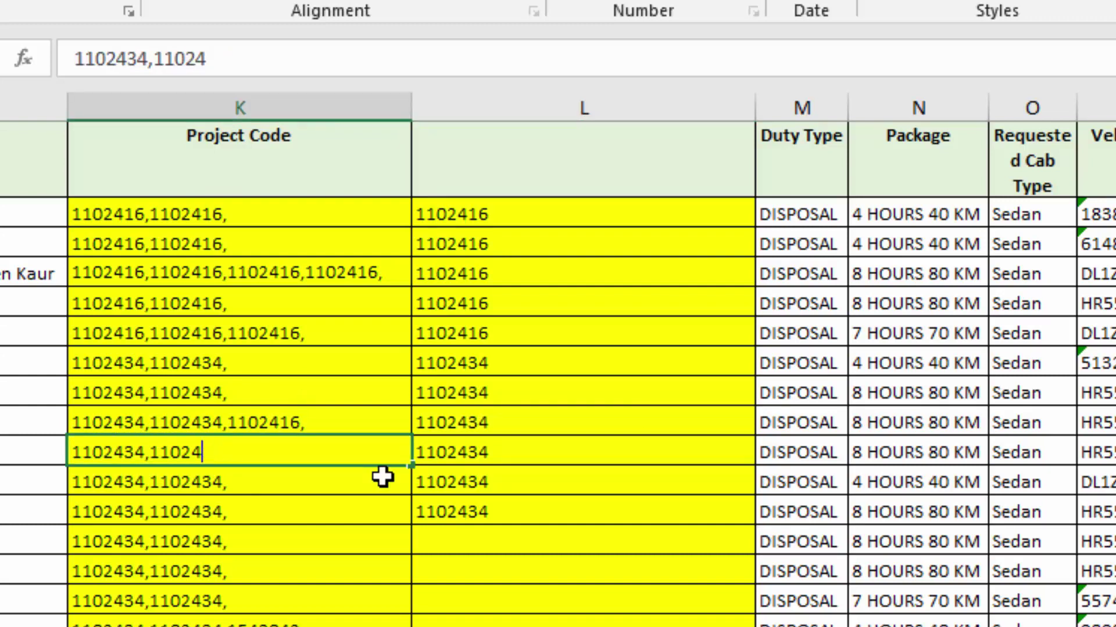
key("BackSpace")
key("BackSpace")
key("BackSpace")
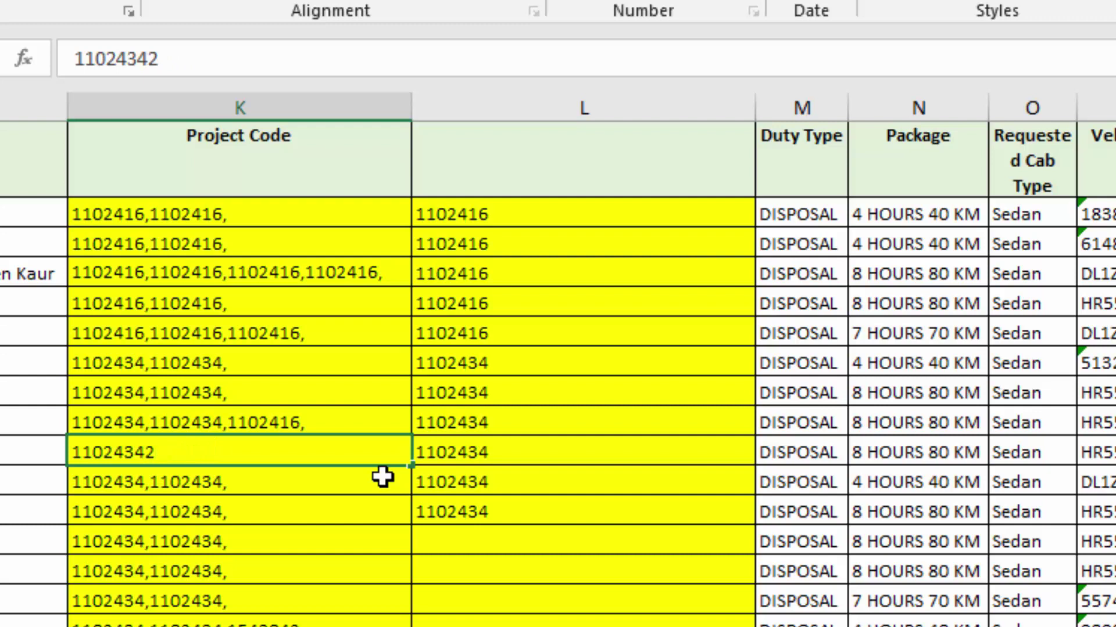
type("1")
key("Return")
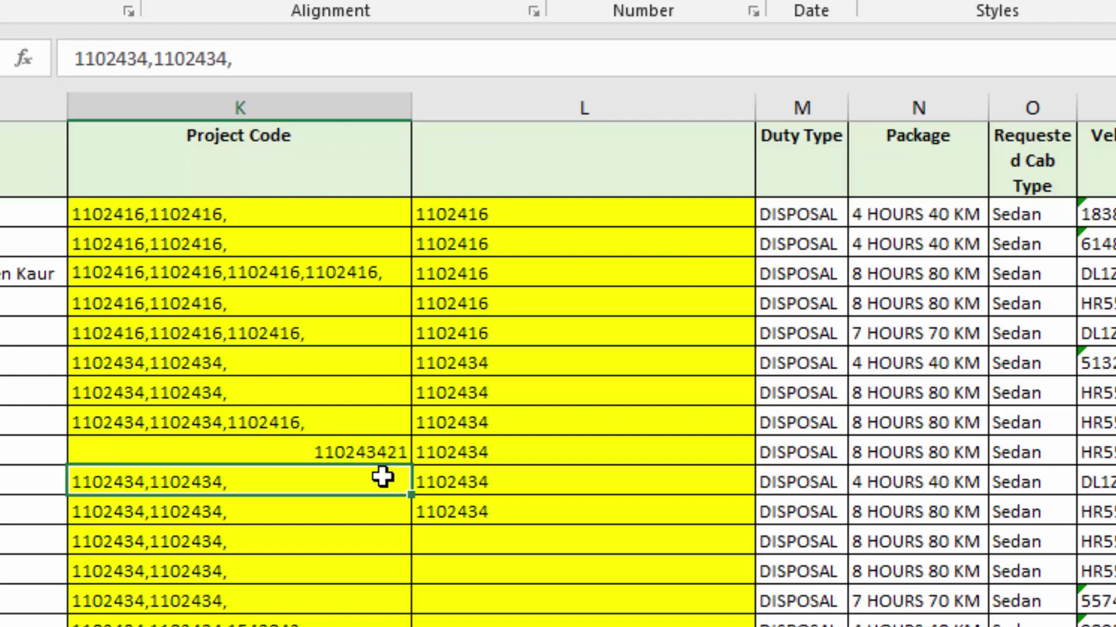
left_click(375, 453)
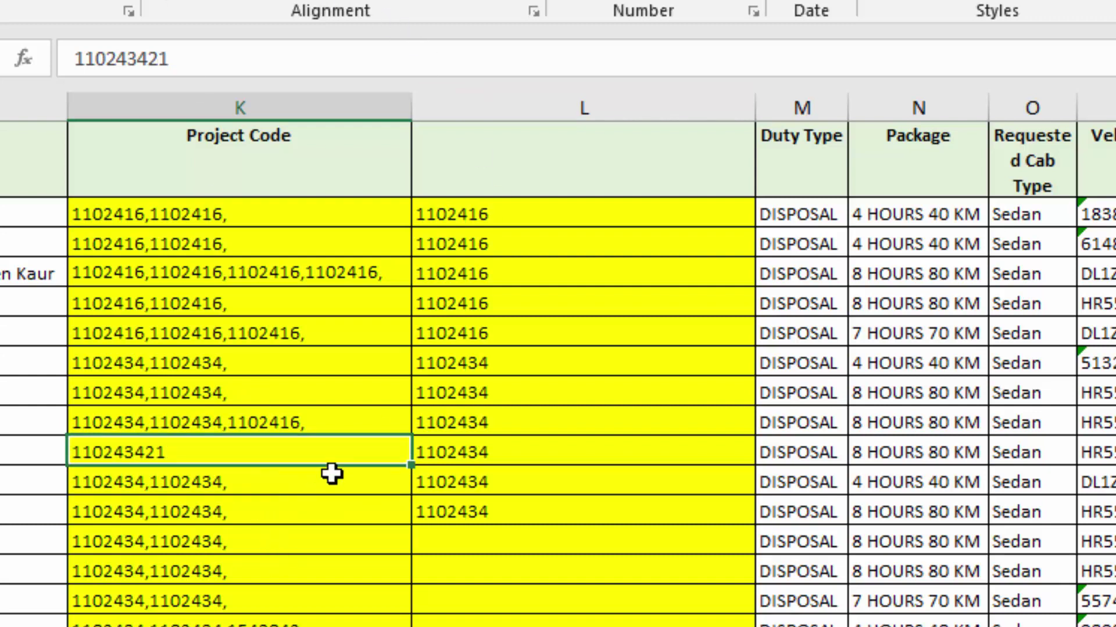
key("Right")
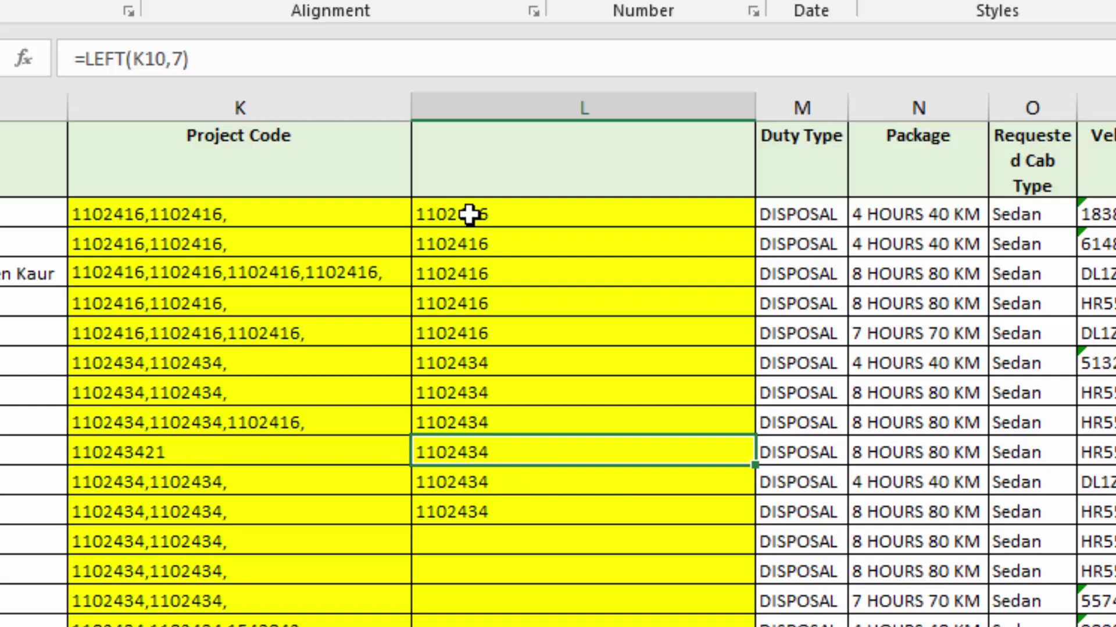
left_click_drag(469, 214, 491, 511)
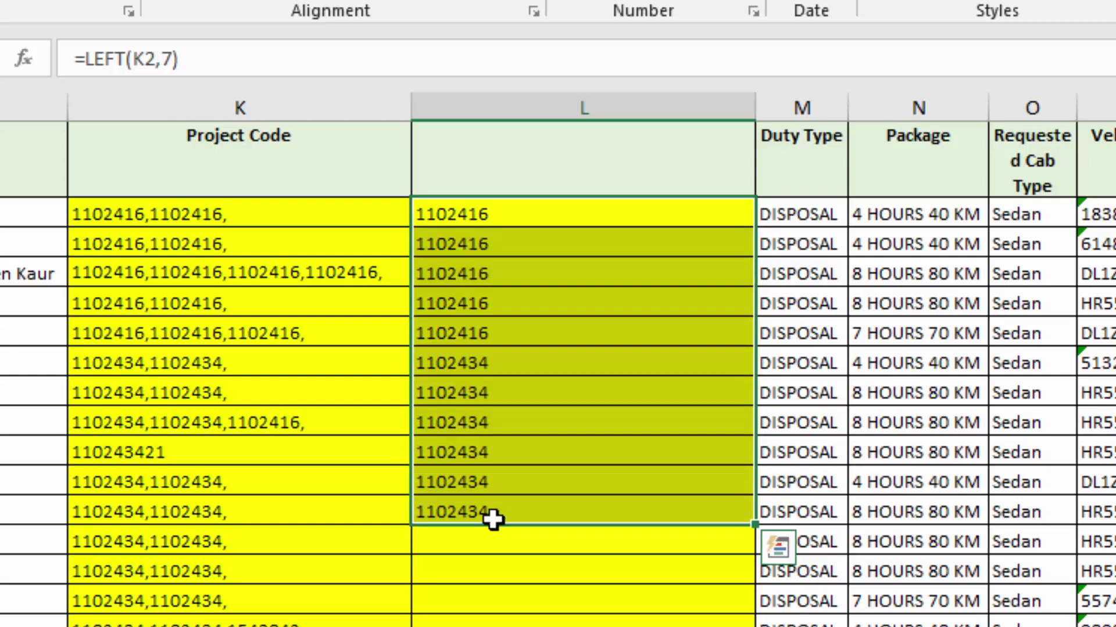
key("Delete")
Step: Enter =FIND(",",K2) in L2 to locate the first comma
left_click(463, 222)
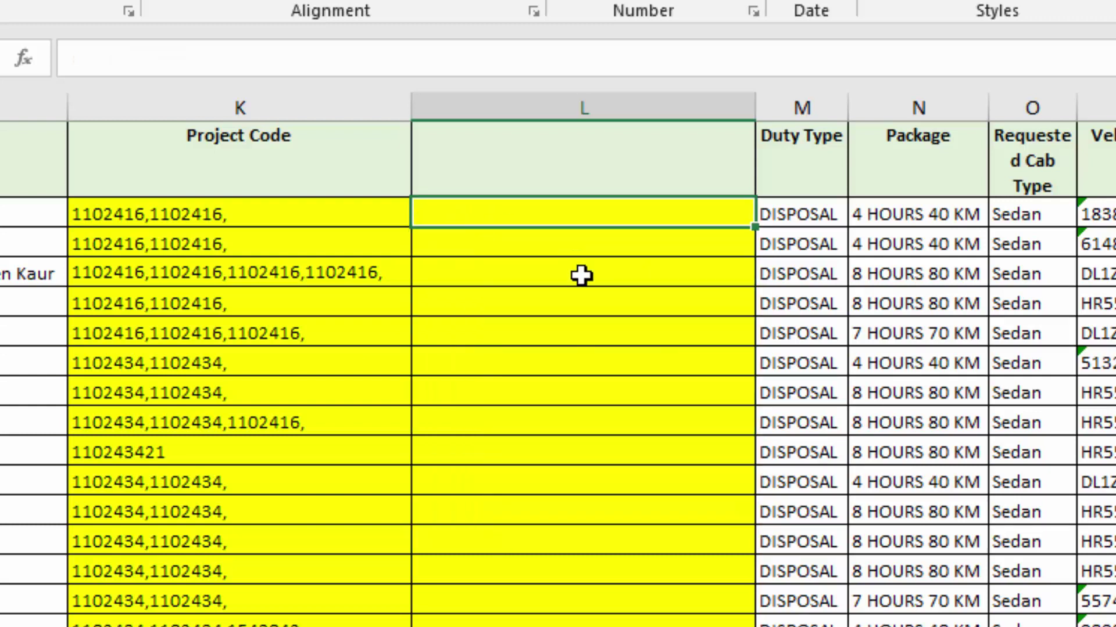
type("=find(\",")
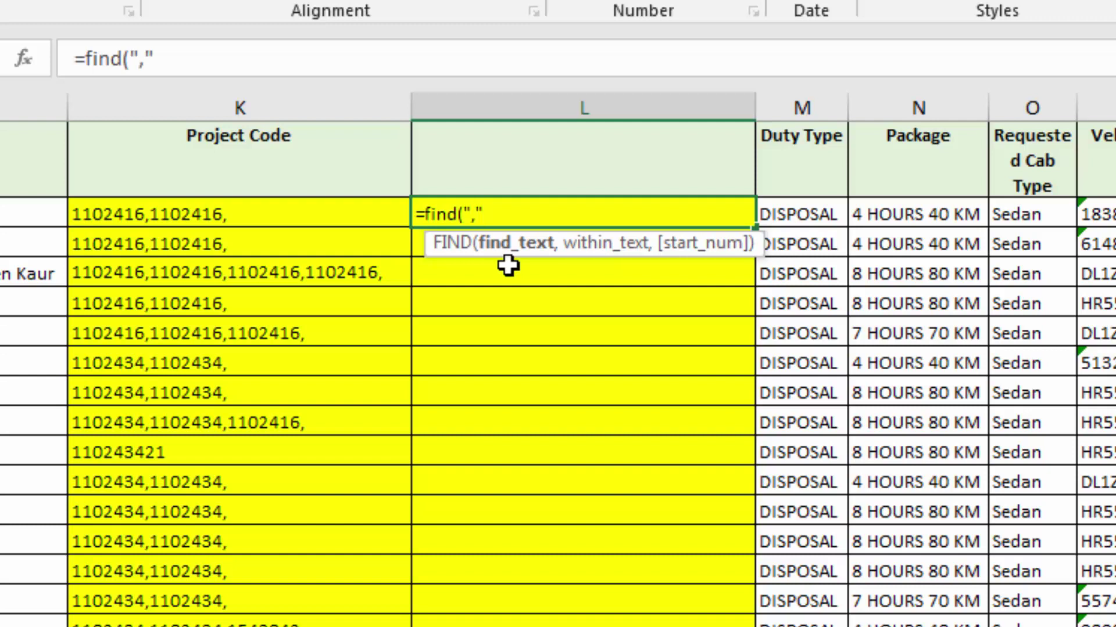
type(",")
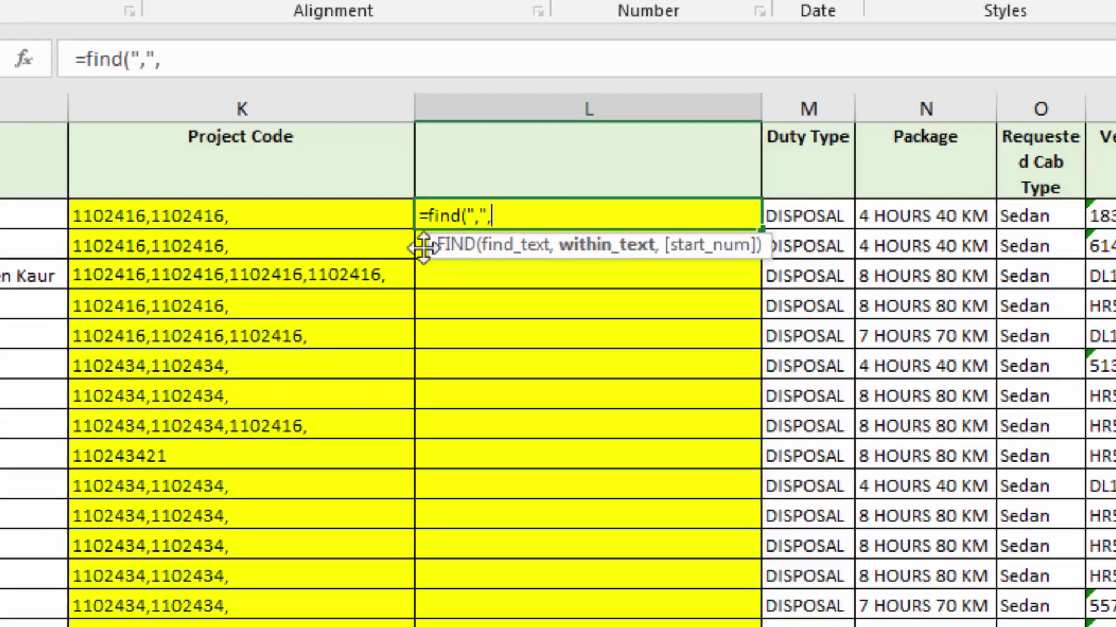
left_click(229, 213)
type(")")
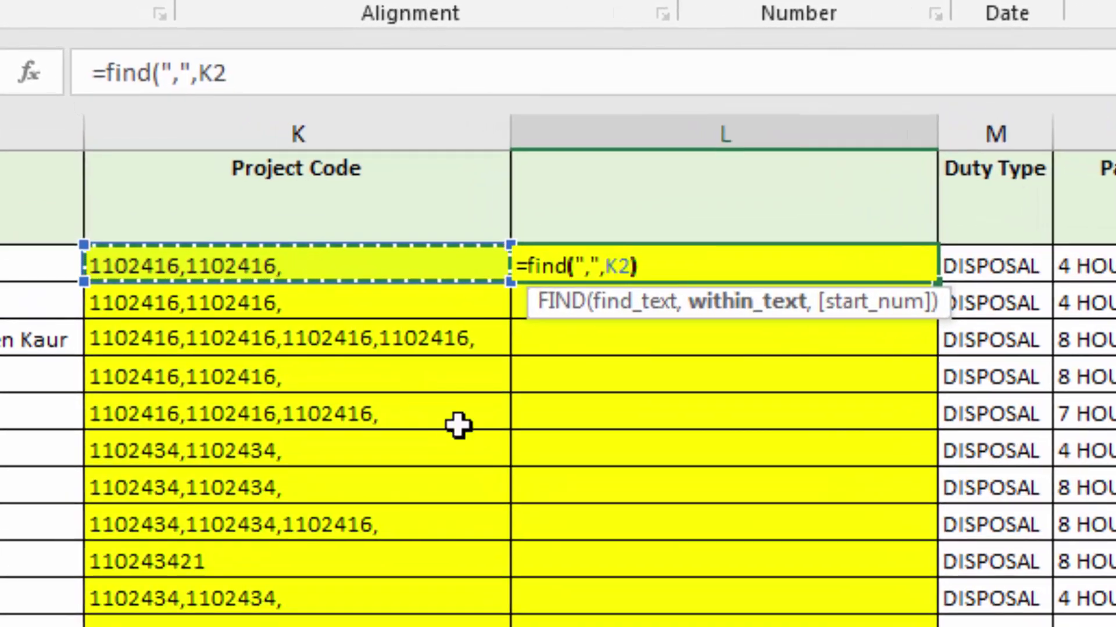
key("Return")
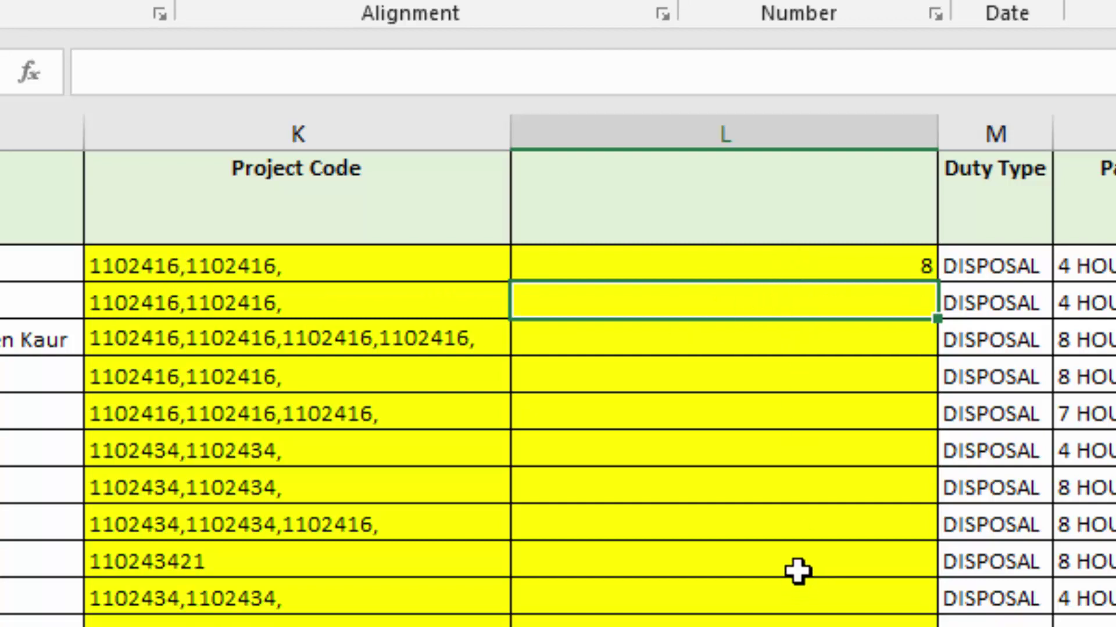
Step: Fill the FIND formula down to L11 and add a trailing comma to K10's 110243421
left_click(888, 259)
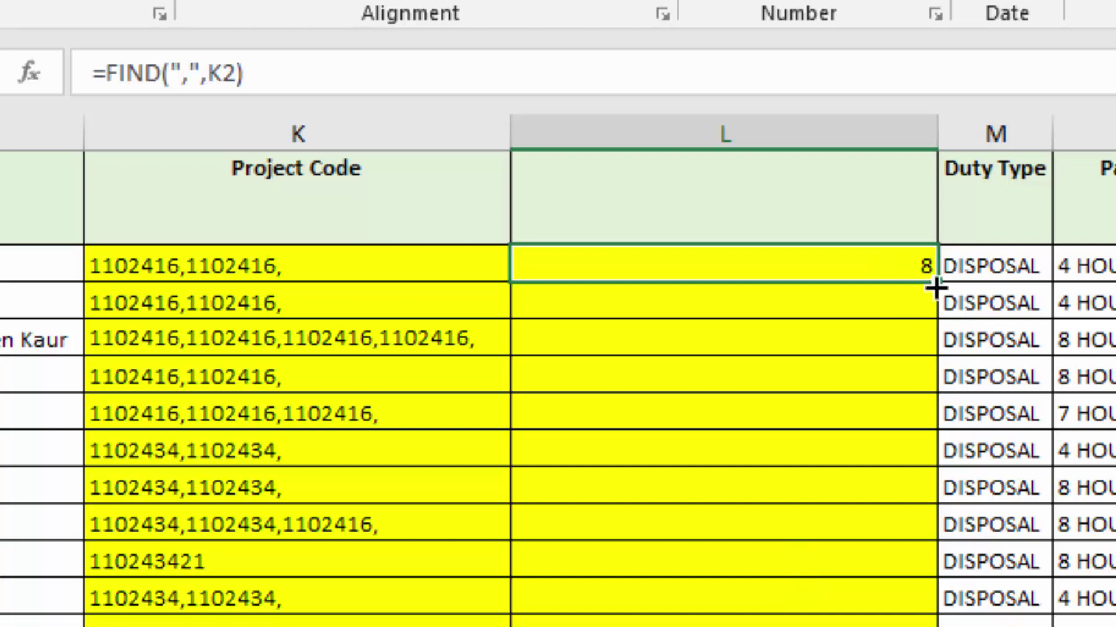
left_click_drag(935, 287, 935, 584)
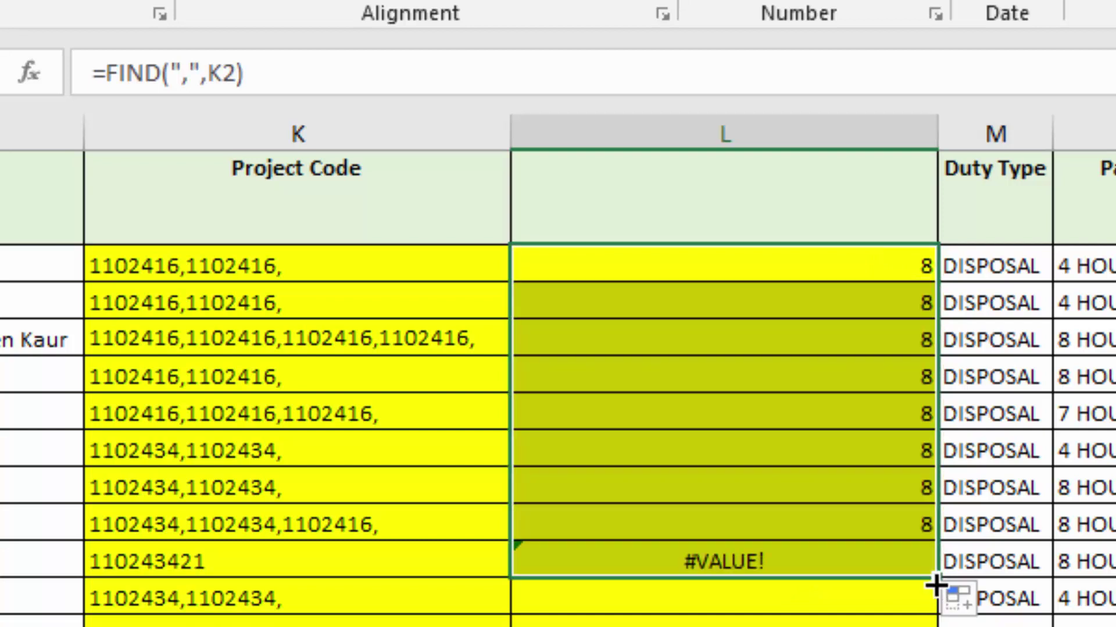
left_click_drag(935, 579, 935, 610)
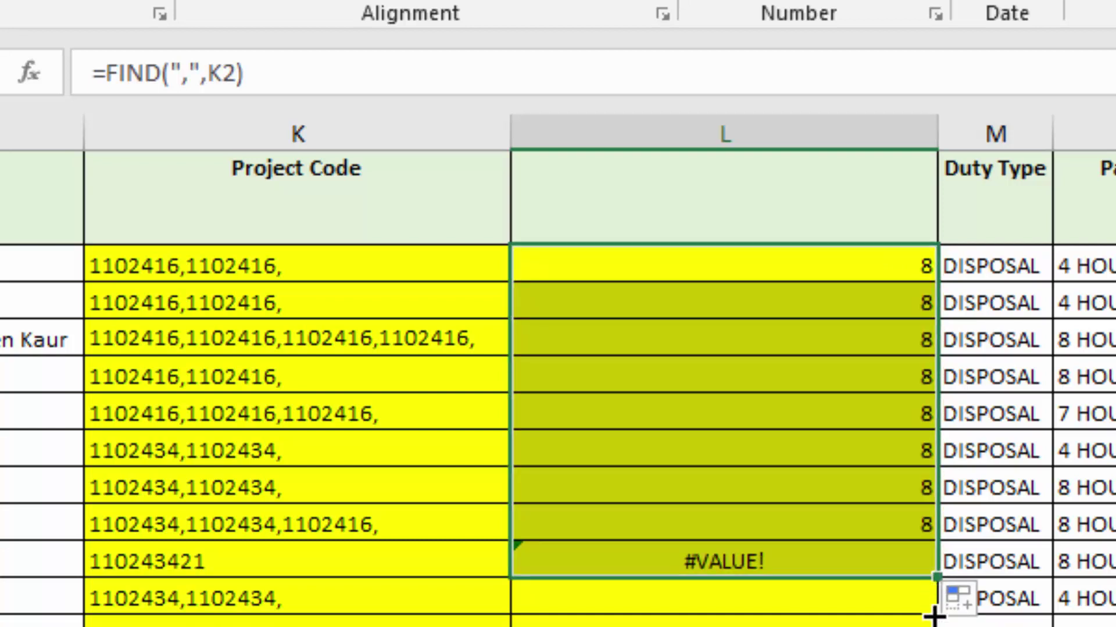
left_click(285, 563)
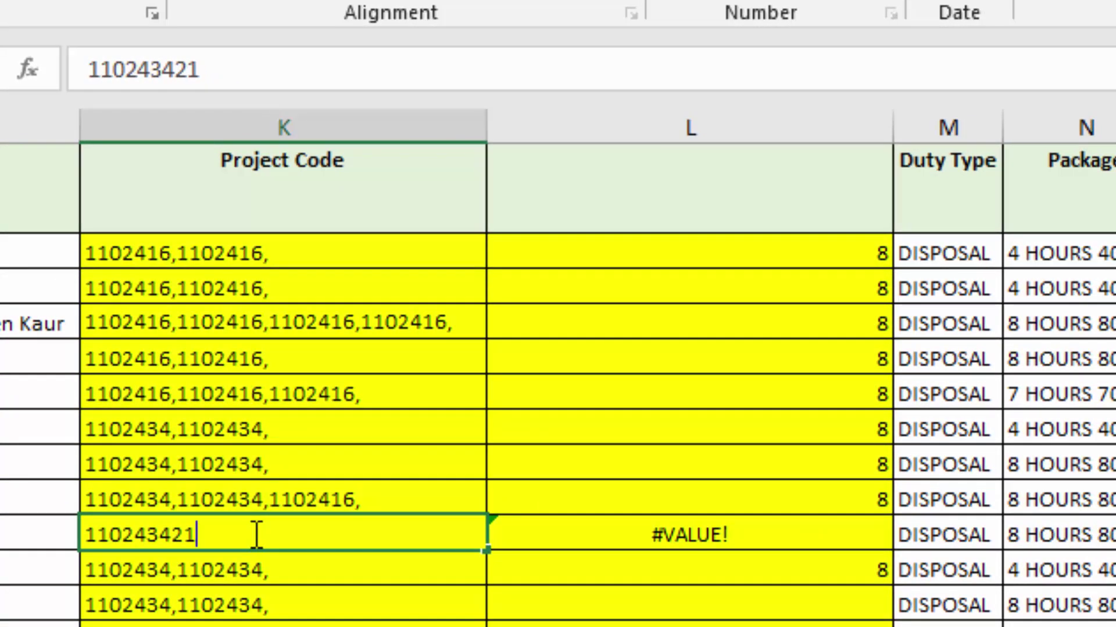
type(",")
key("Return")
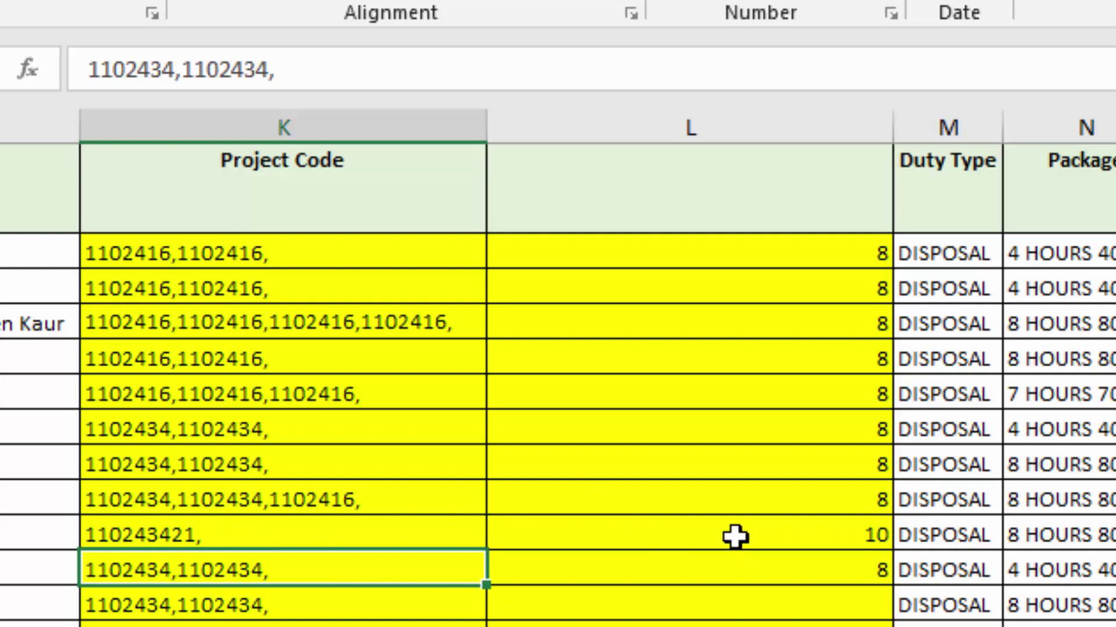
left_click(750, 535)
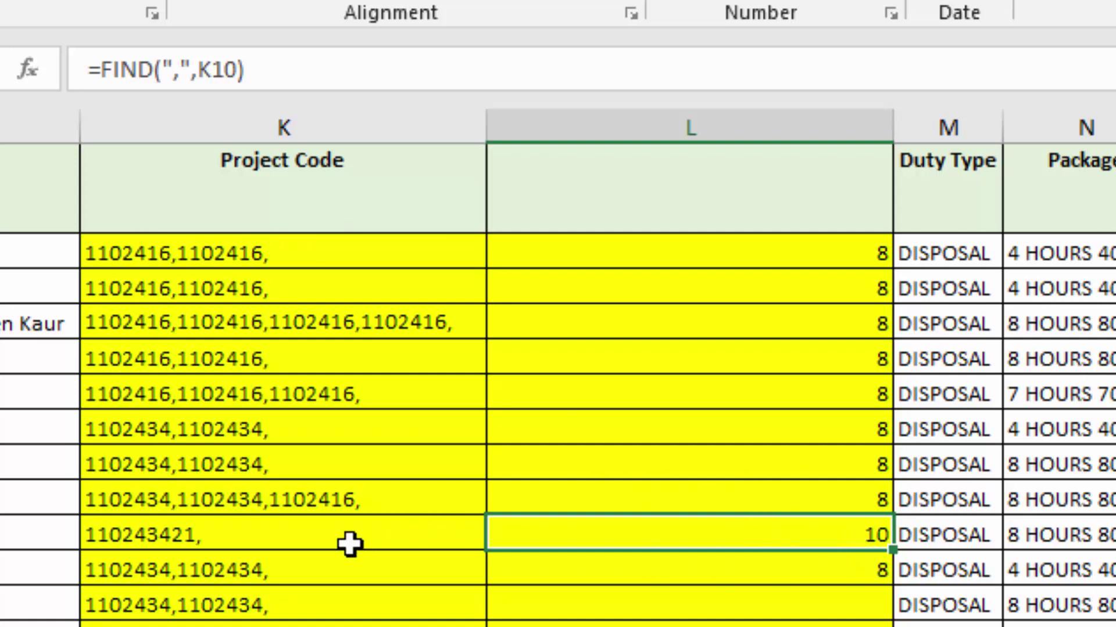
Step: Wrap L2's FIND formula in a LEFT function taking text from K2
key("Up")
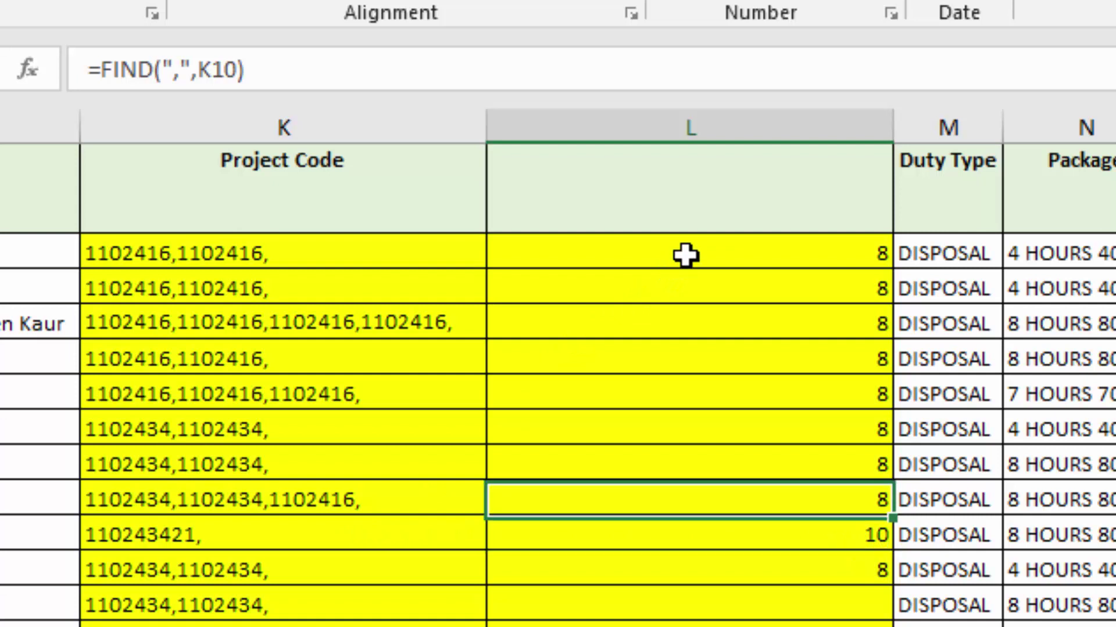
double_click(685, 254)
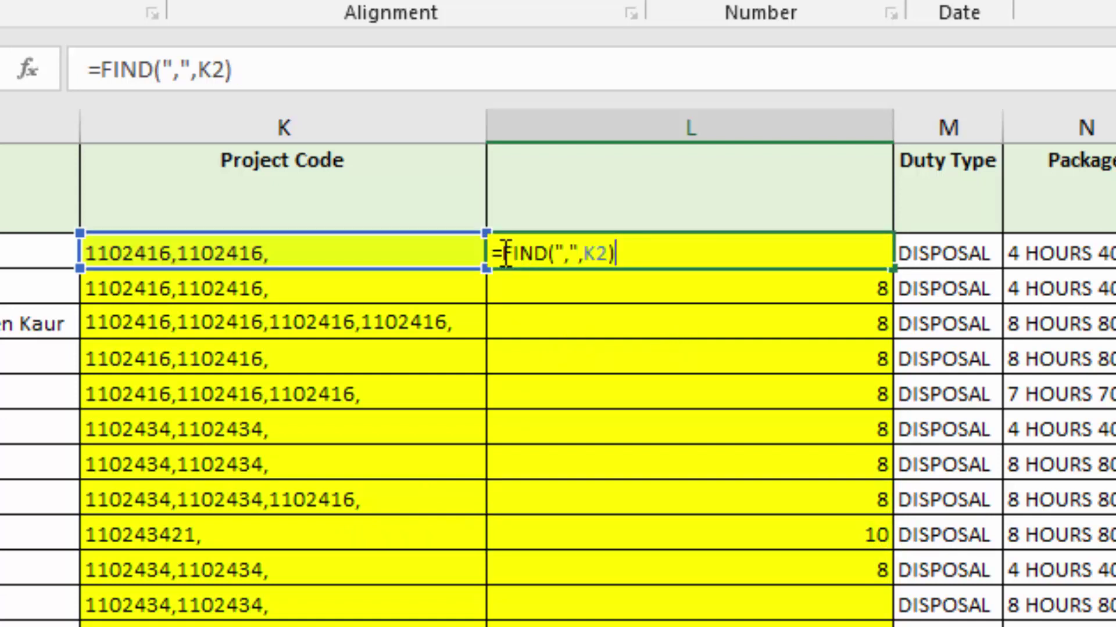
type("left(")
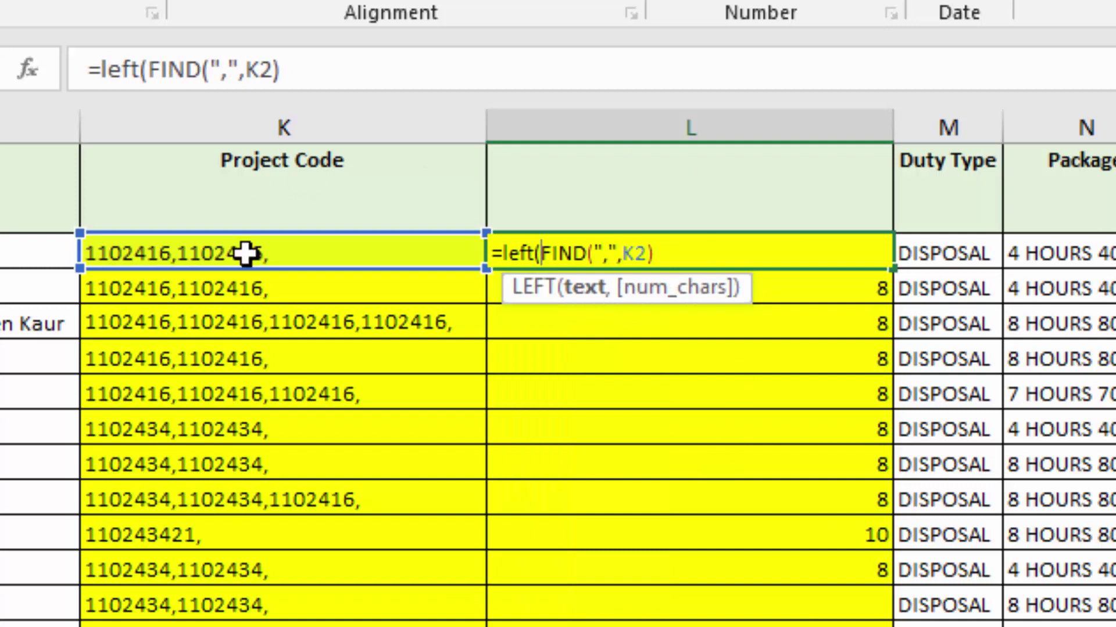
left_click(248, 250)
type(",")
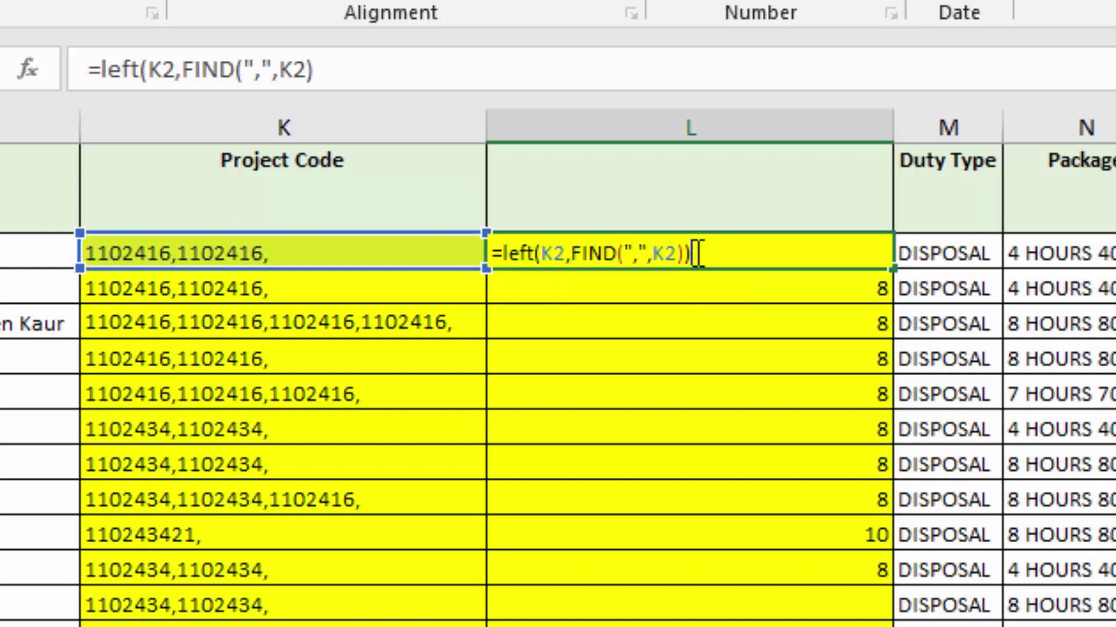
key("Return")
Step: Correct L2 to =LEFT(K2,FIND(",",K2)-1) so it returns 1102416
left_click(674, 253)
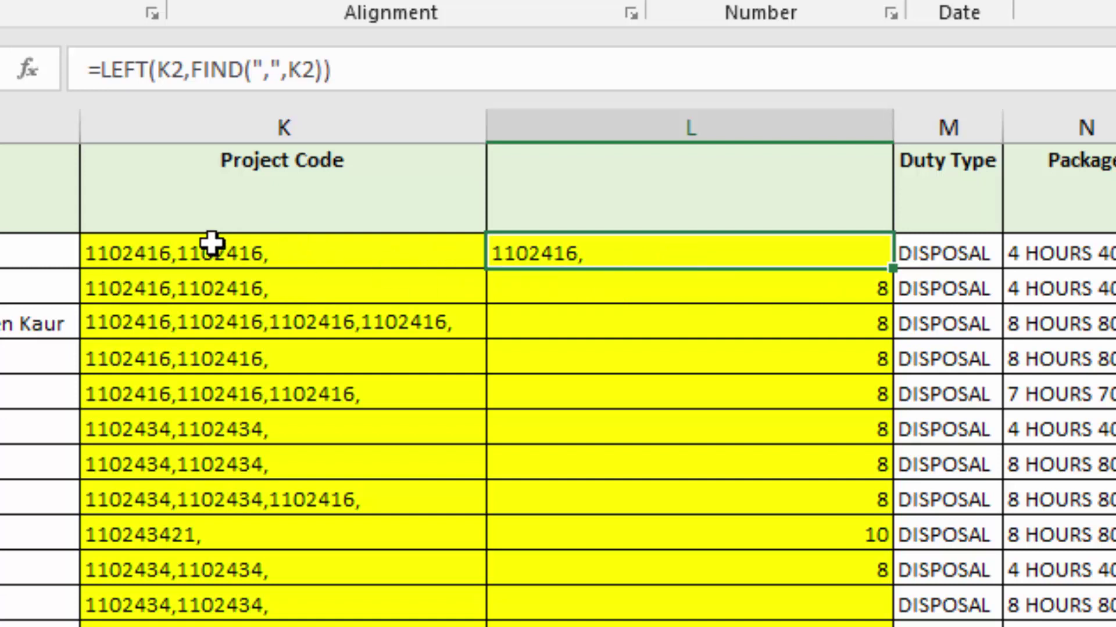
double_click(540, 261)
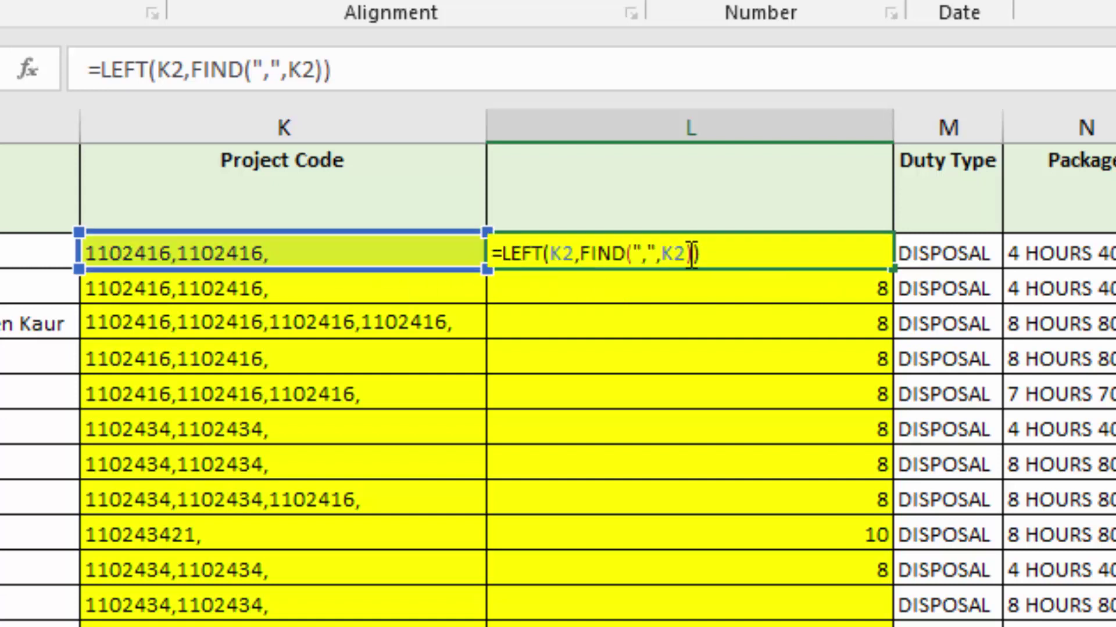
key("Left")
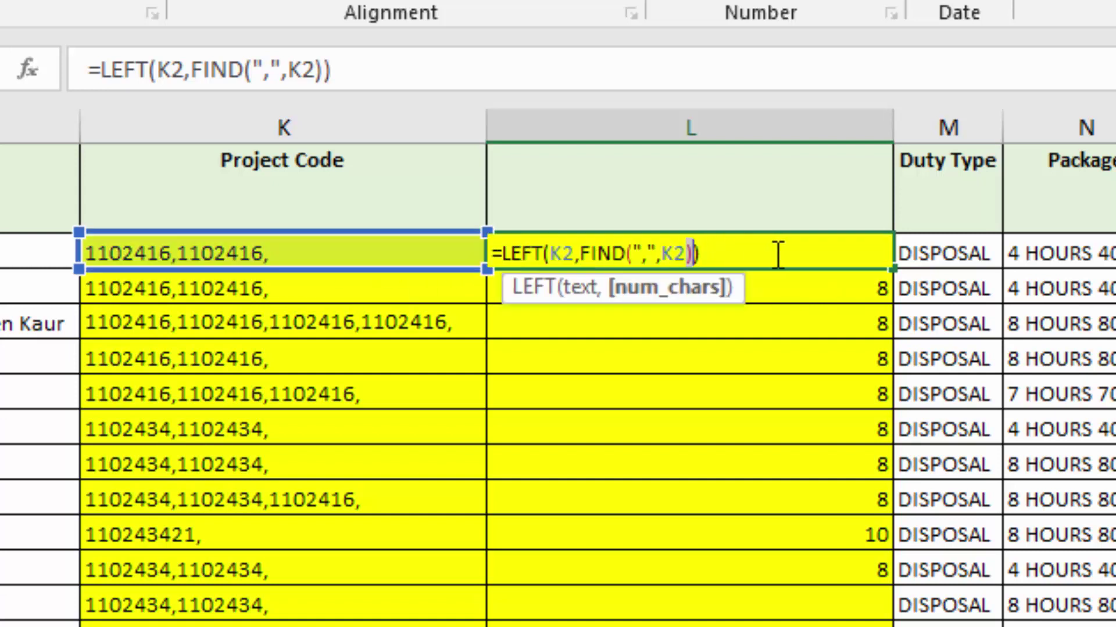
key("BackSpace")
type("-1")
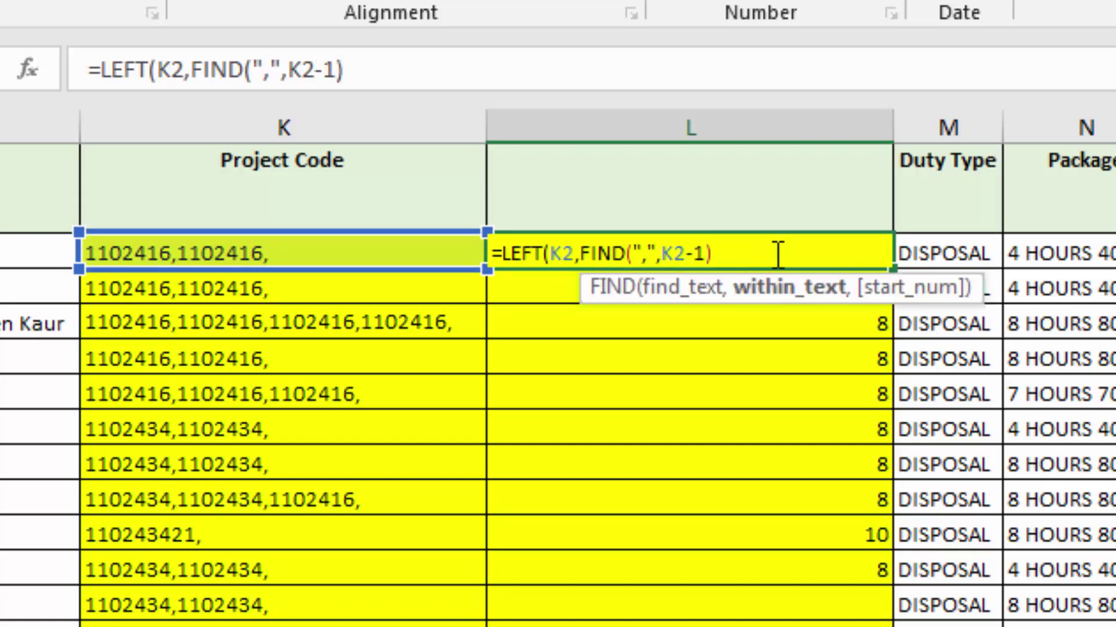
key("BackSpace")
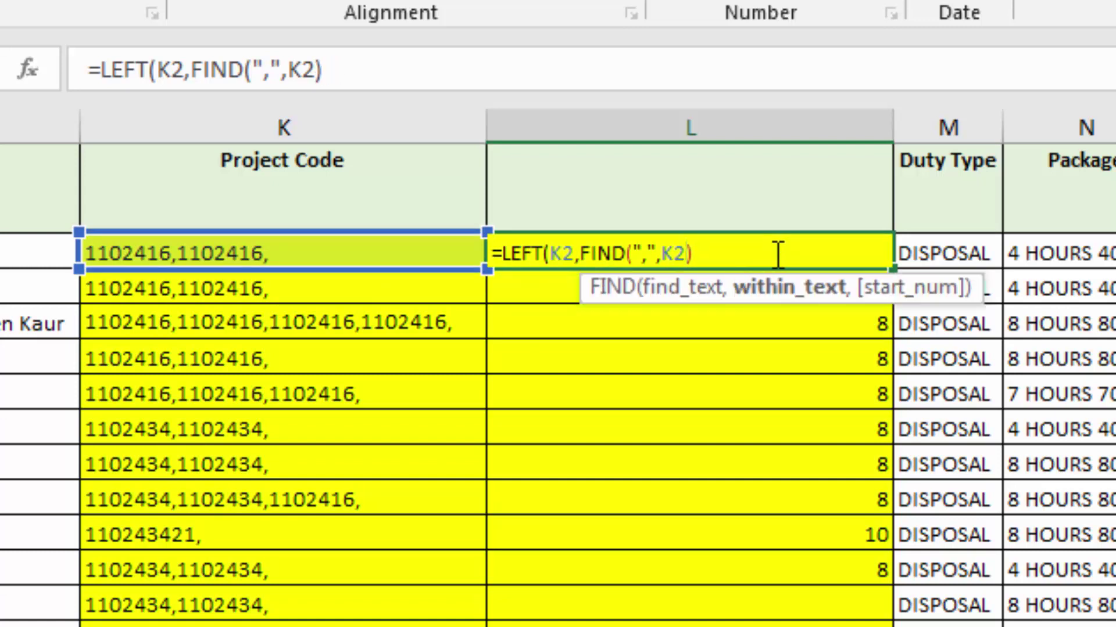
key("Right")
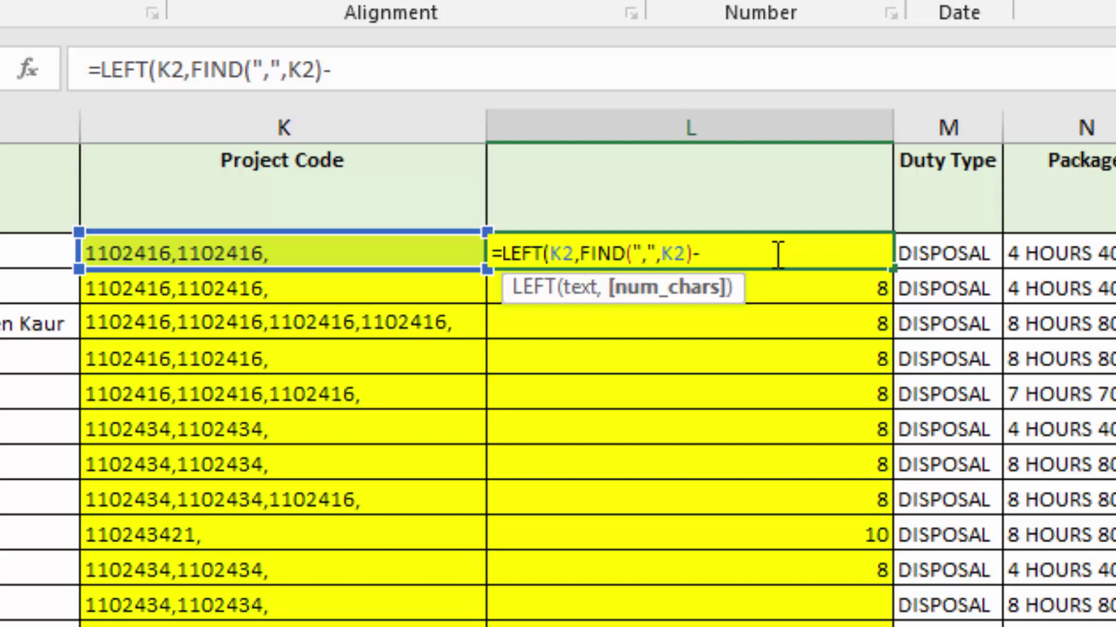
type(")")
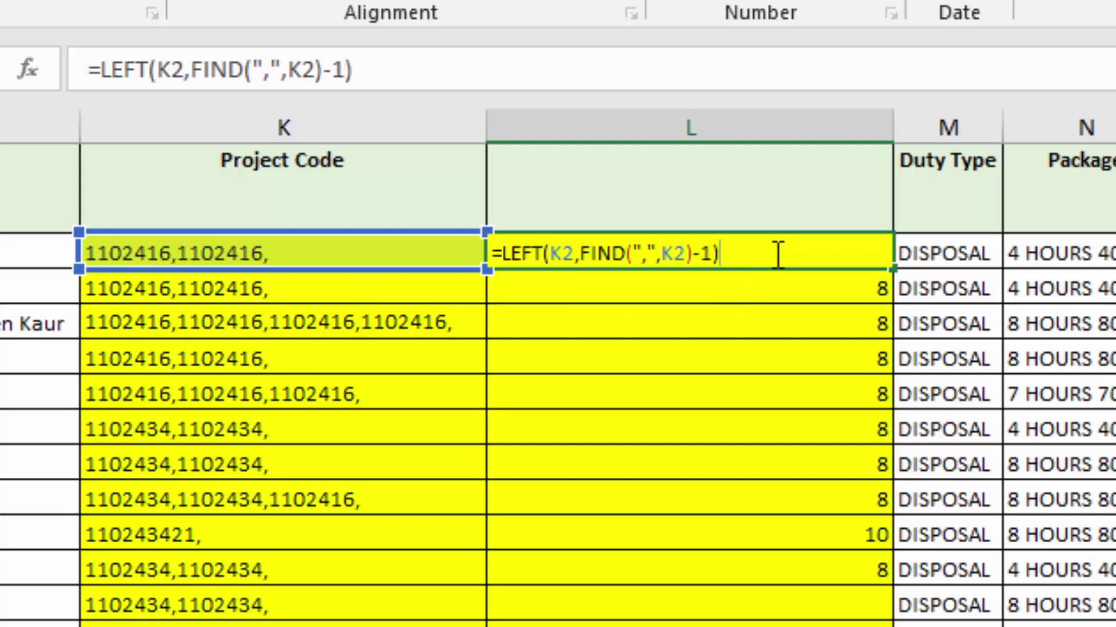
key("Return")
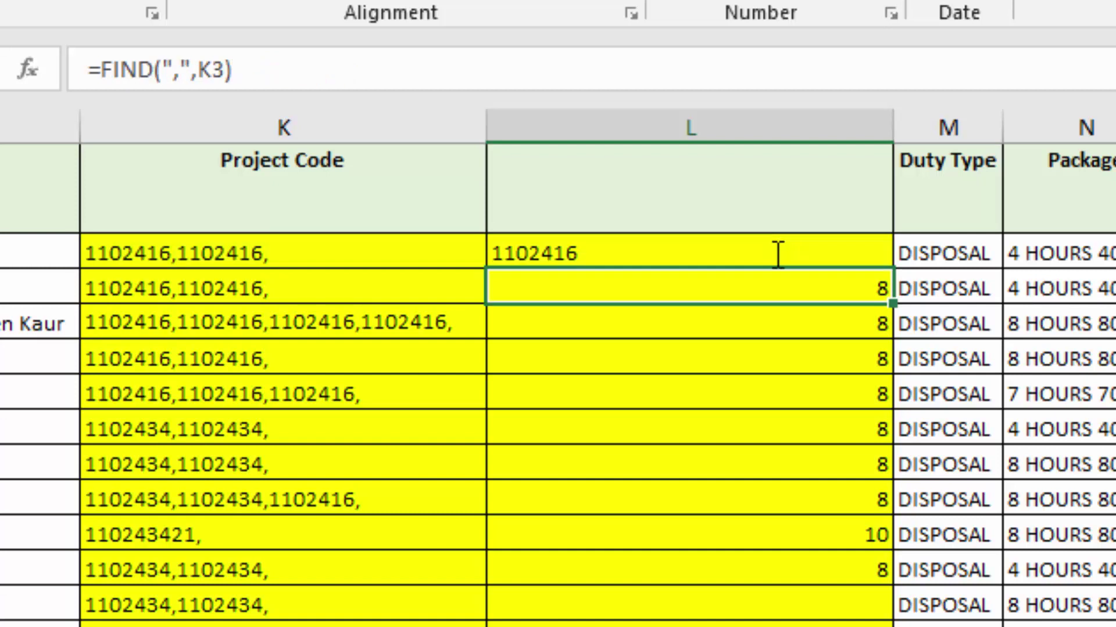
Step: Copy the first-code formula from L2 down to L11 and check L10 shows 110243421
left_click(778, 254)
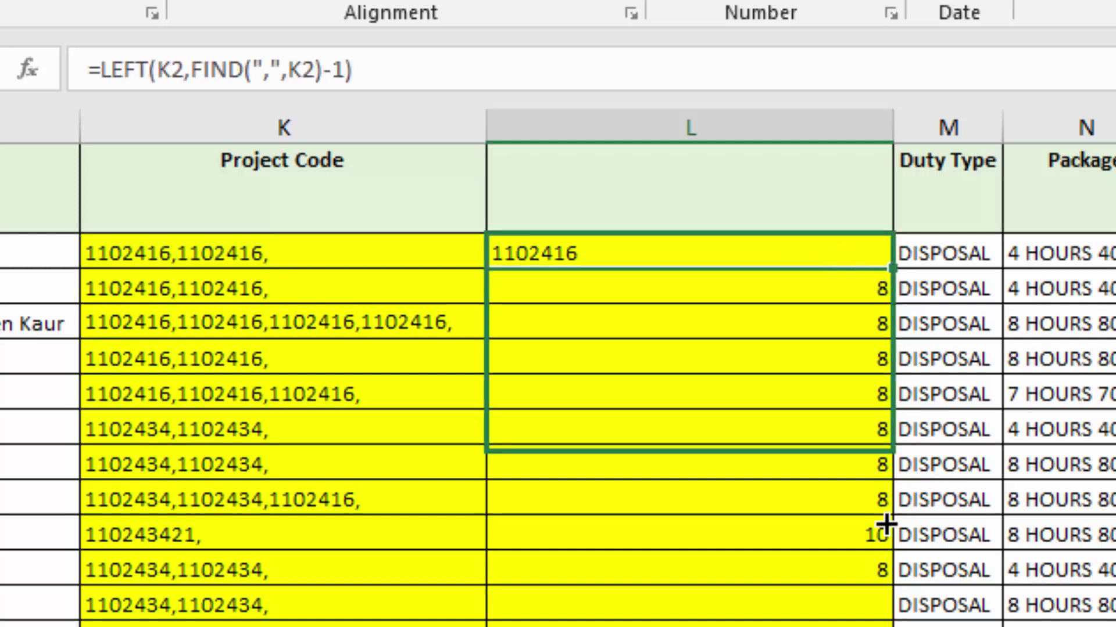
left_click_drag(890, 271, 887, 586)
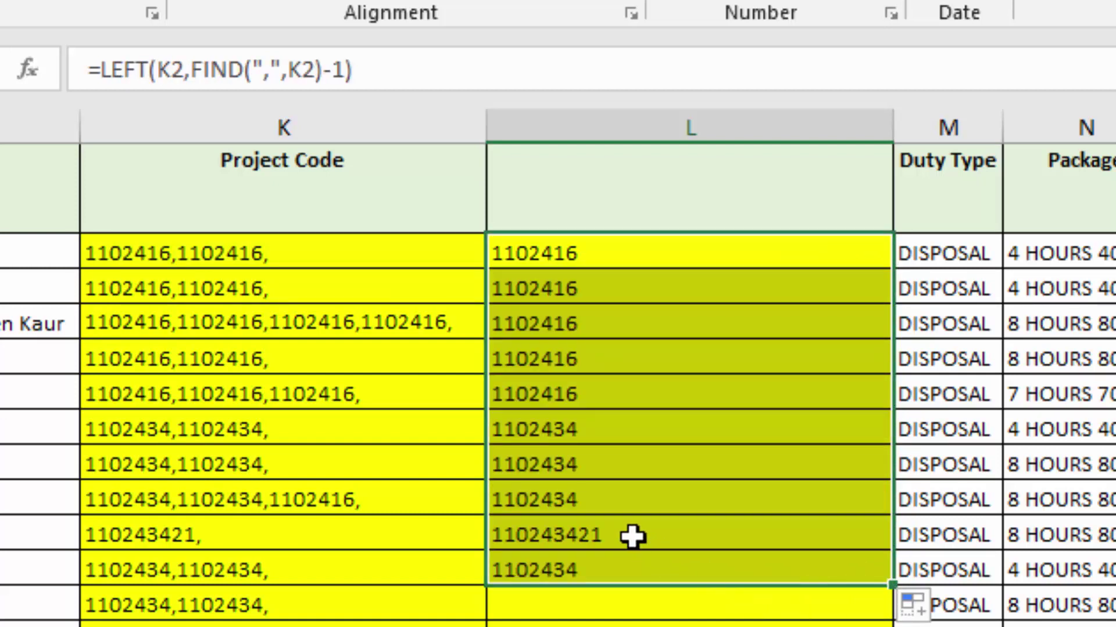
left_click(635, 535)
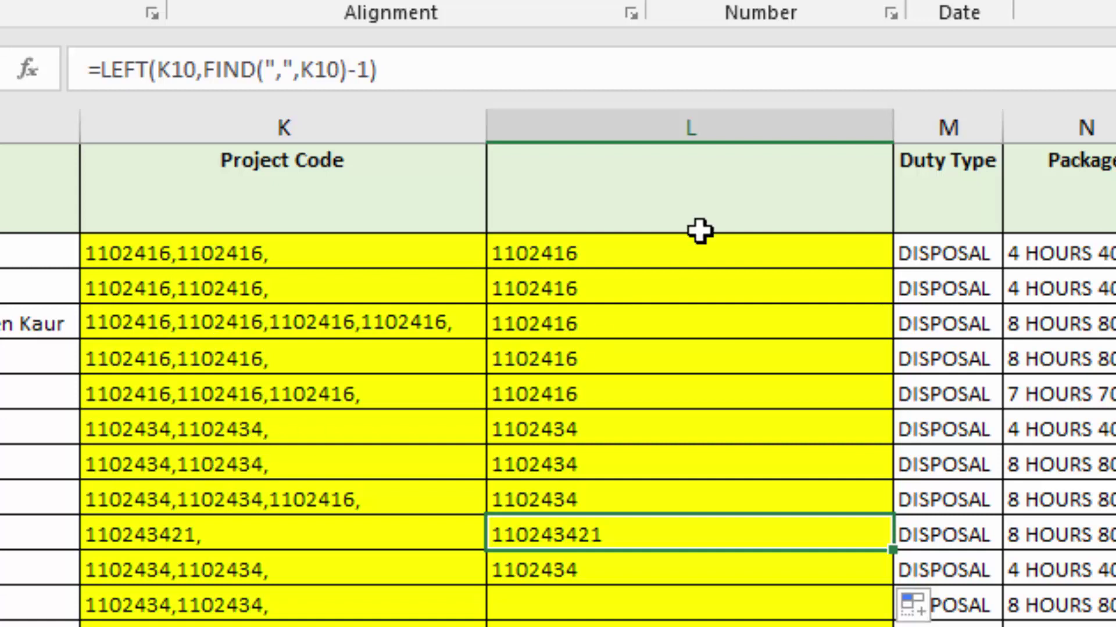
Step: Narrow column L to fit the codes and insert a blank column M before Duty Type
left_click_drag(888, 122, 683, 125)
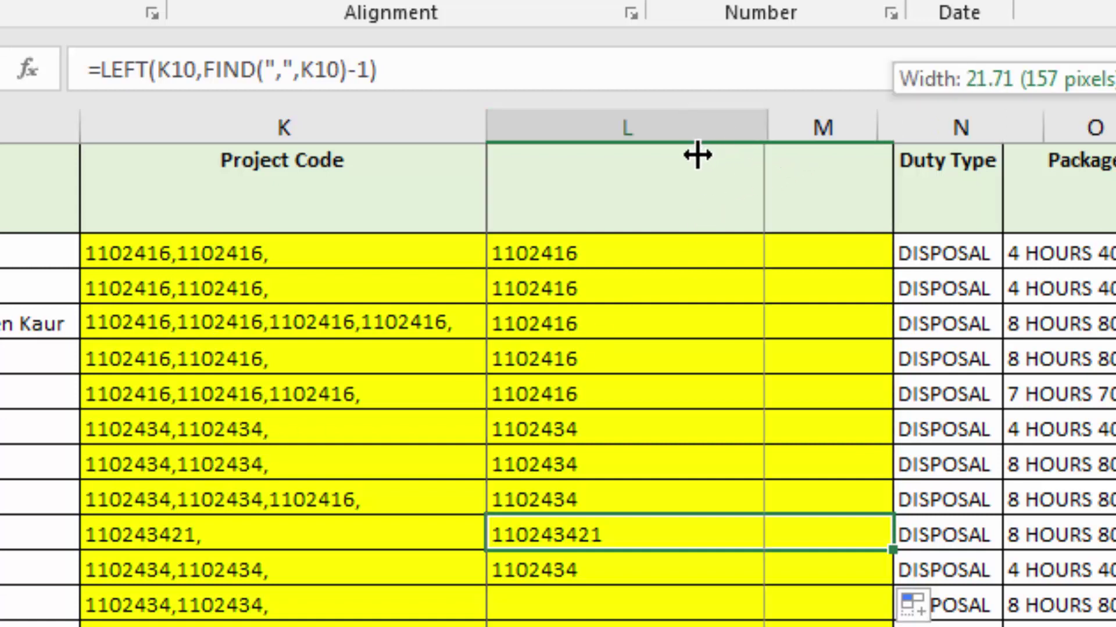
left_click(717, 241)
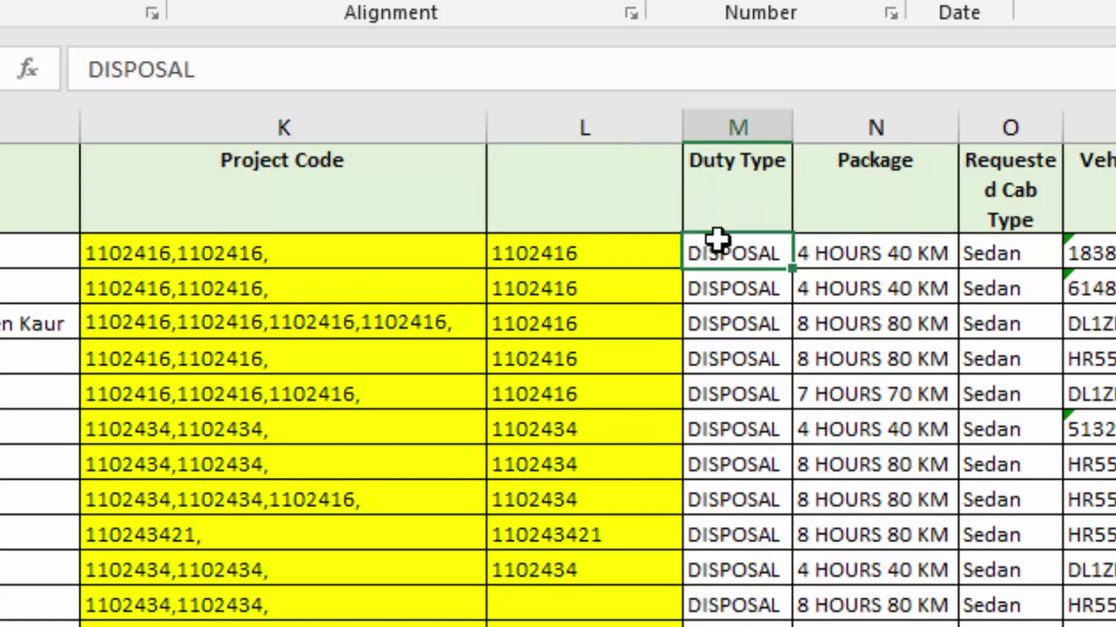
key("alt+i")
key("c")
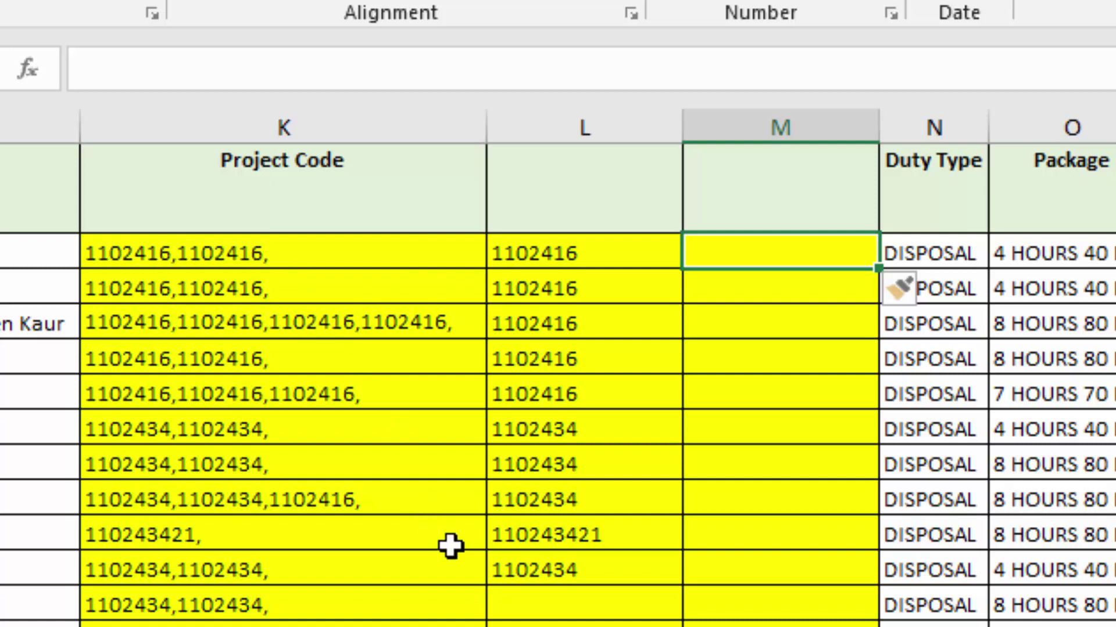
Step: Enter =MID(K2,9,7) in M2 and fill it down to M11; M10 shows '1,'
type("=mid")
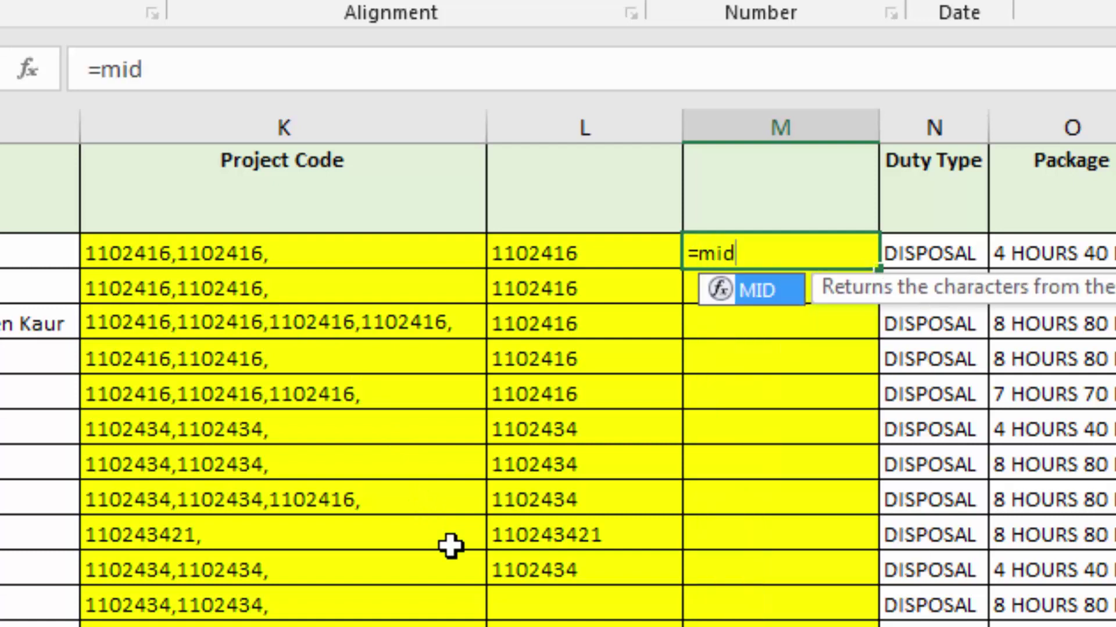
type("(")
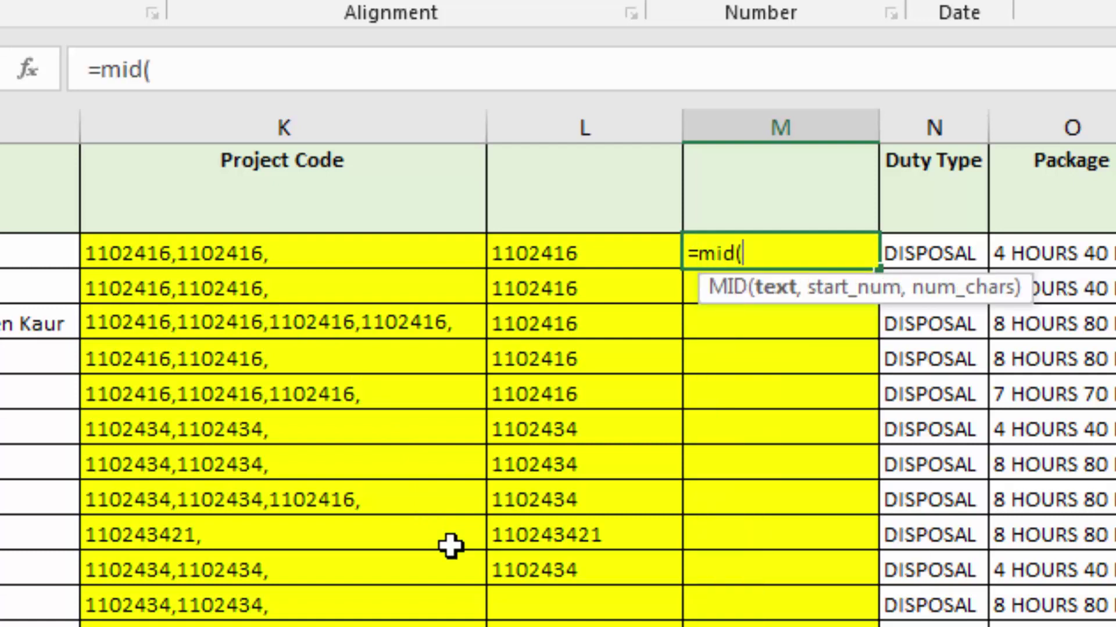
left_click(329, 256)
type(",")
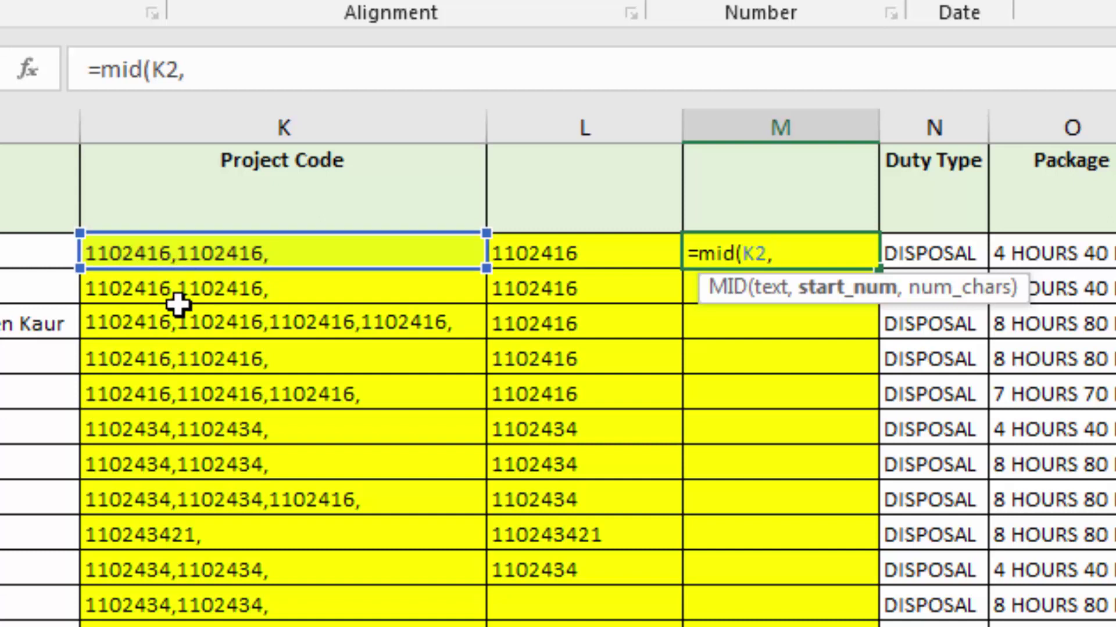
type("9")
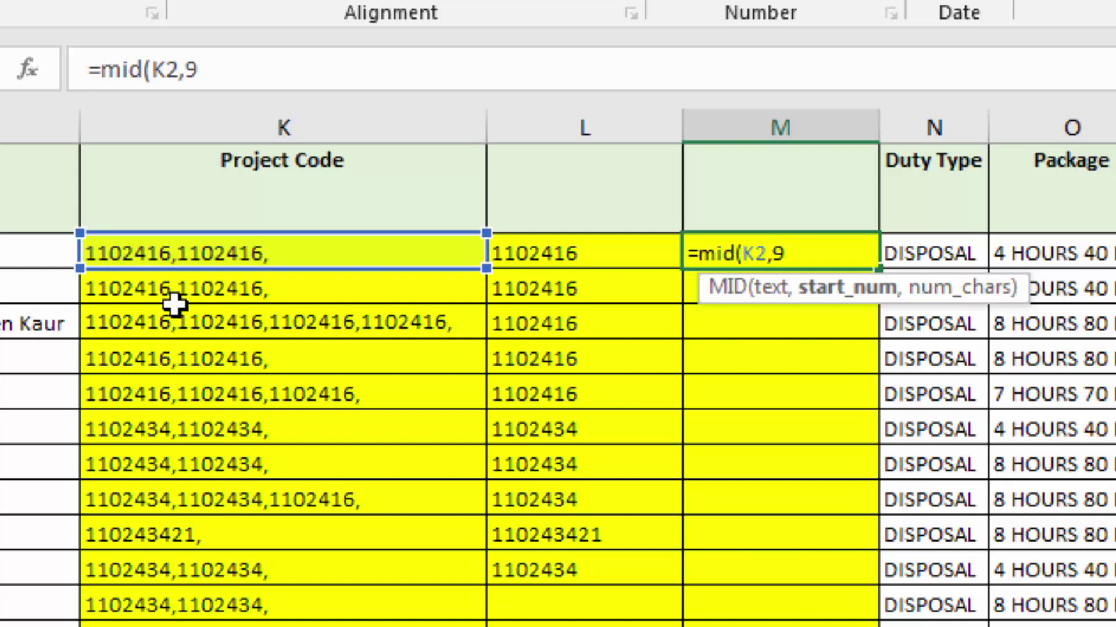
type(",7")
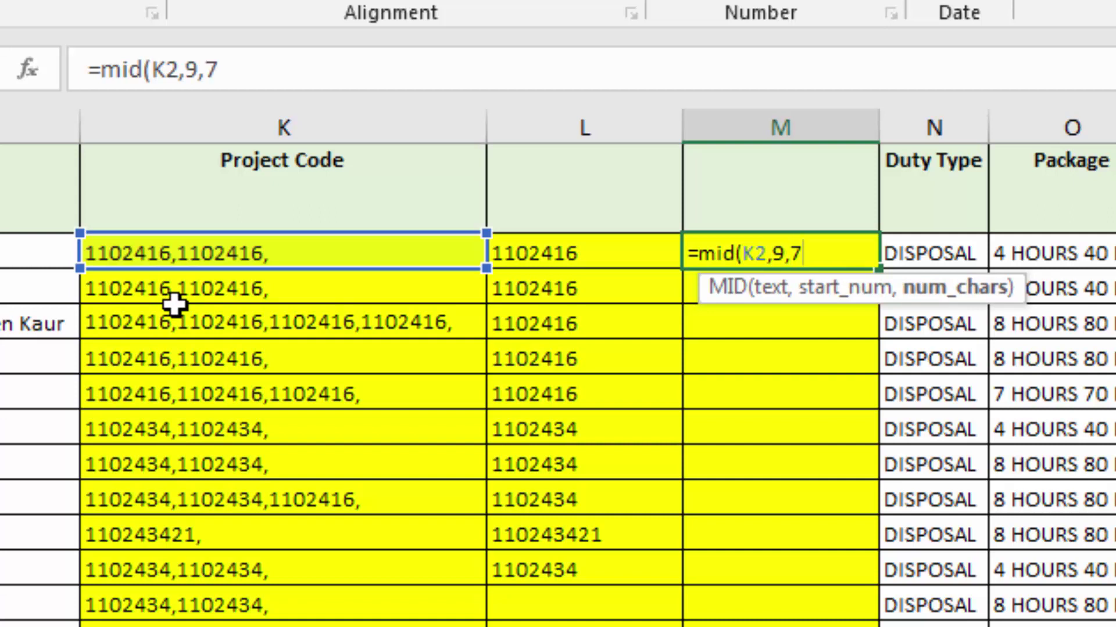
type(")")
key("Return")
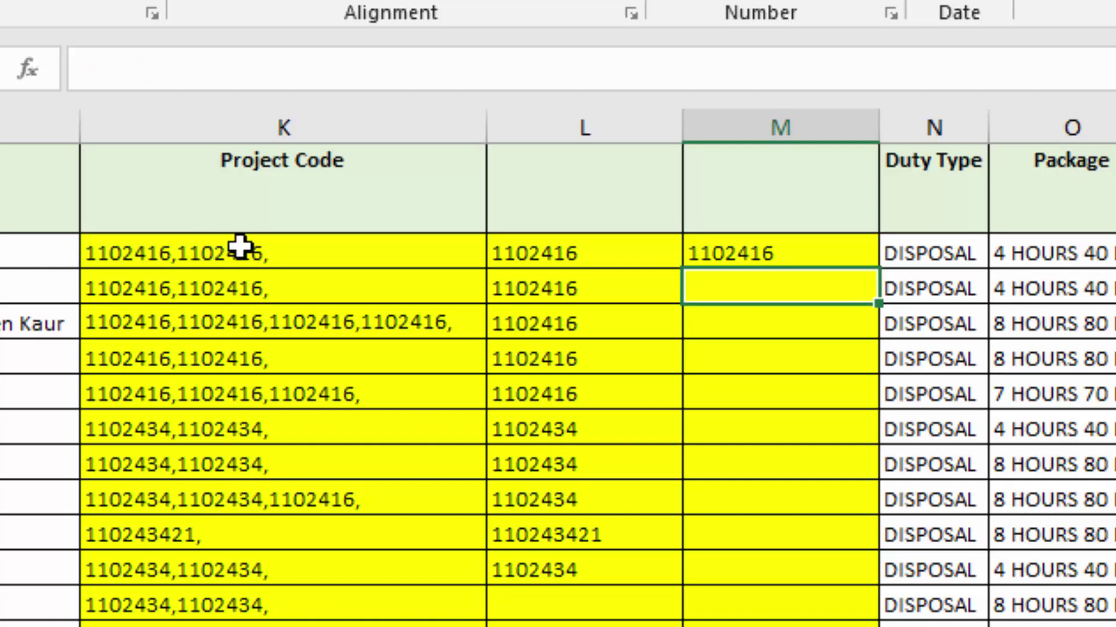
left_click(826, 250)
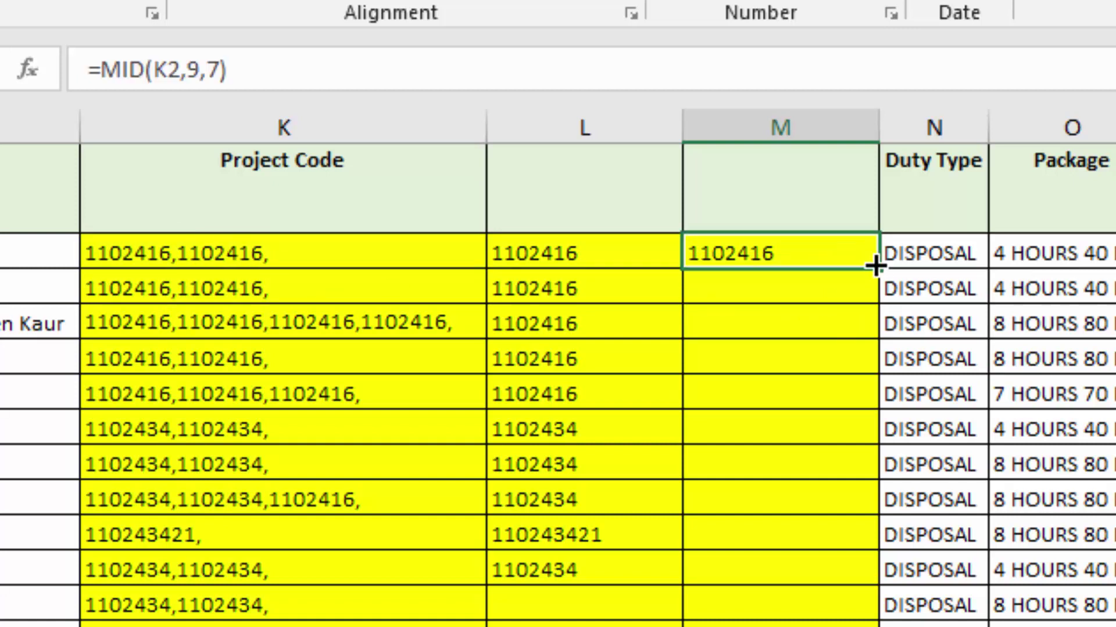
left_click_drag(877, 268, 858, 579)
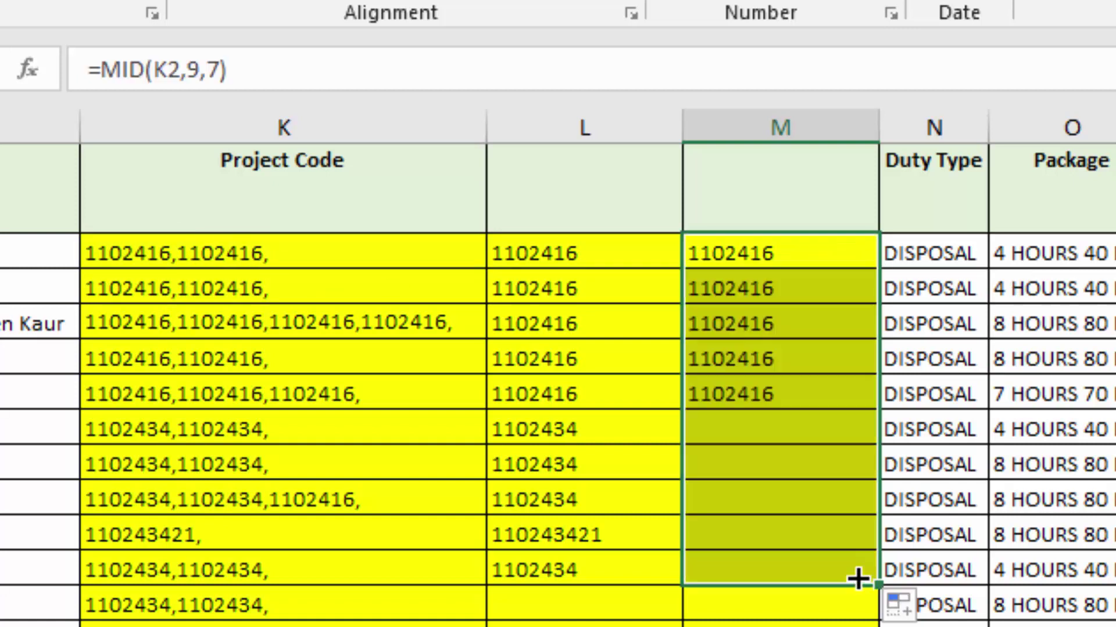
left_click(770, 532)
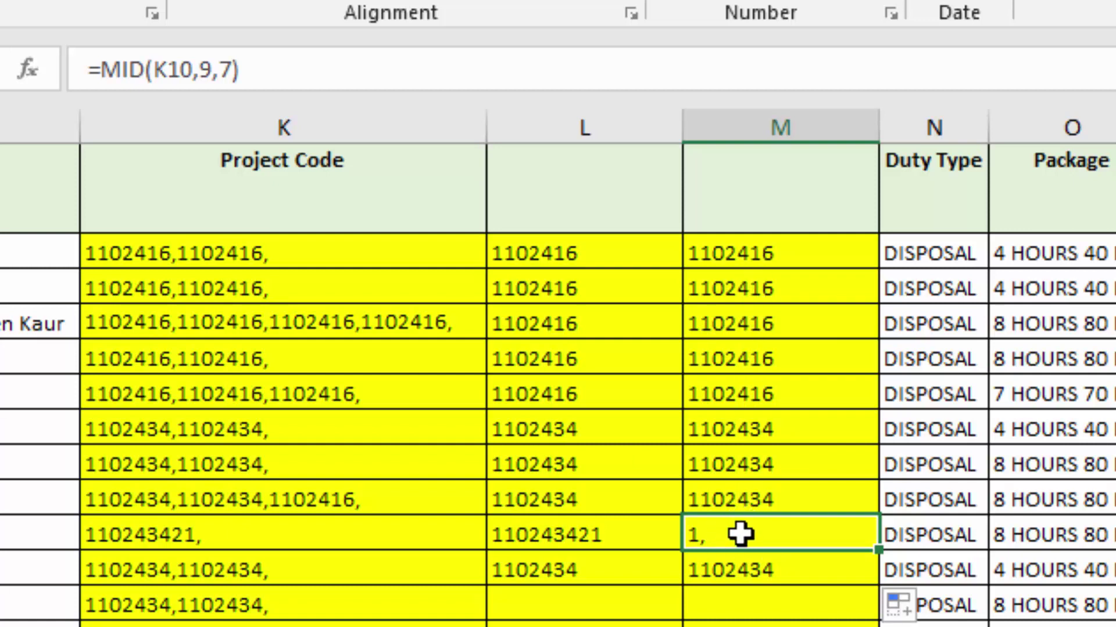
Step: Replace M2's fixed MID start position 9 with FIND(",",K2)
left_click(779, 254)
key("F2")
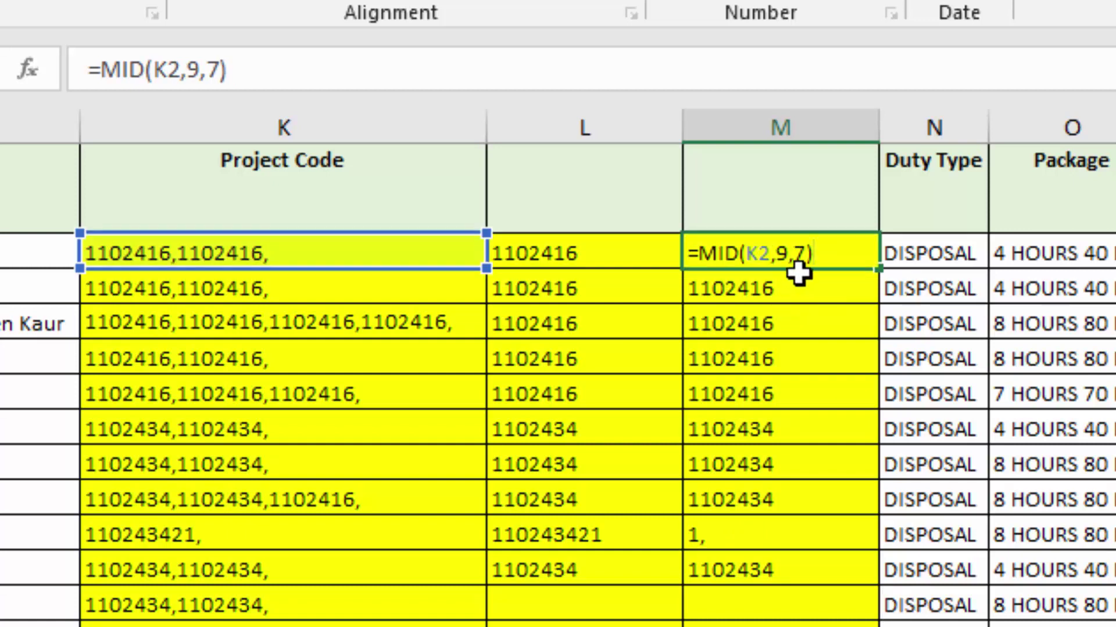
left_click(791, 252)
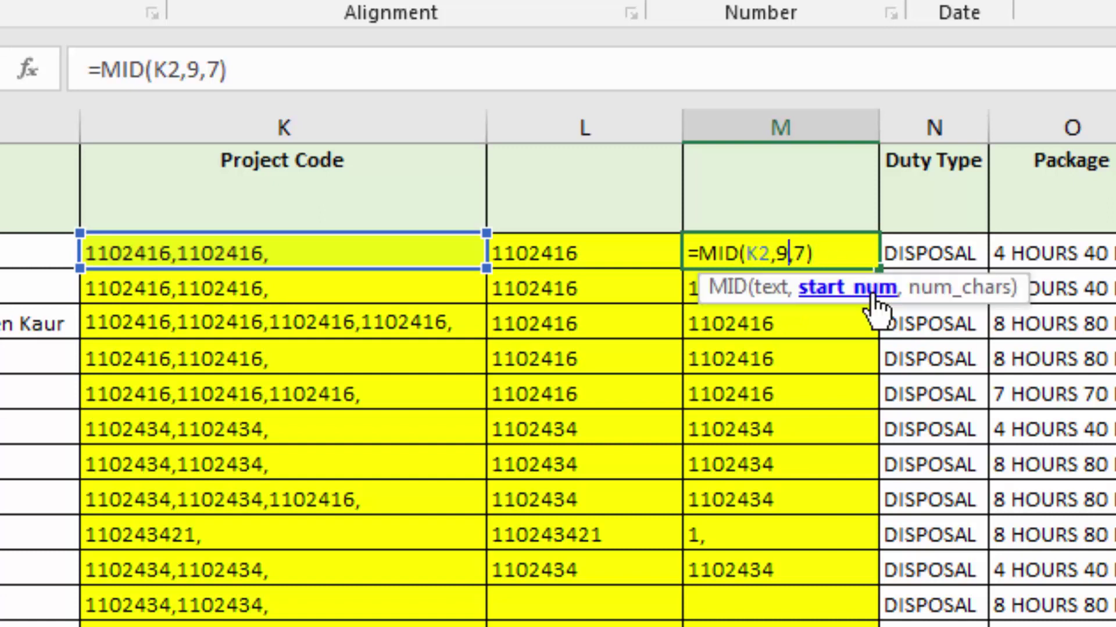
key("BackSpace")
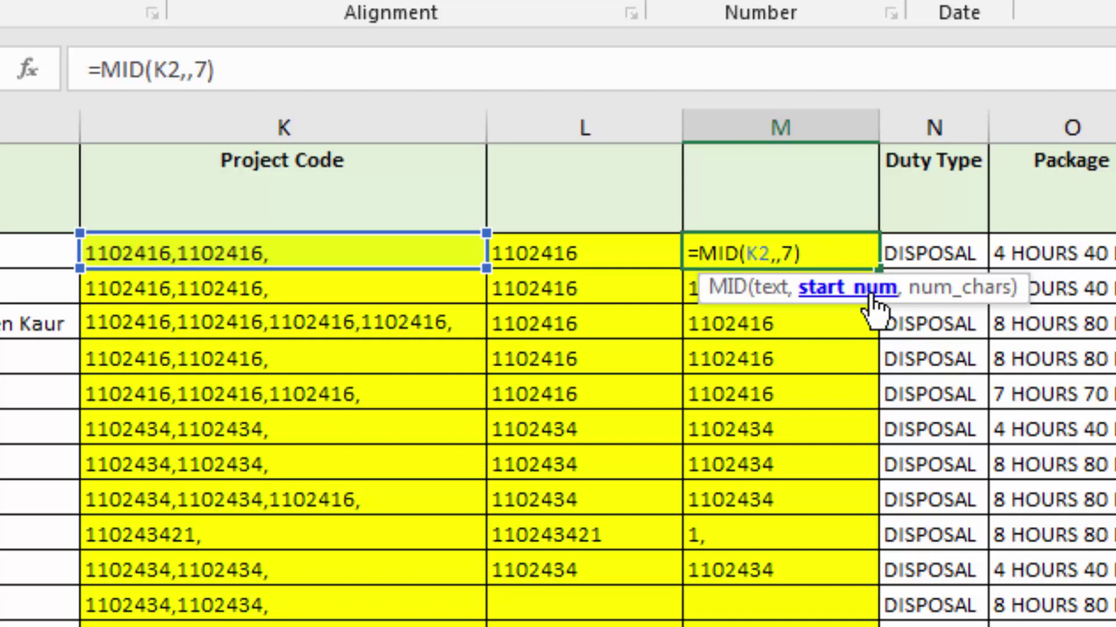
type("find(")
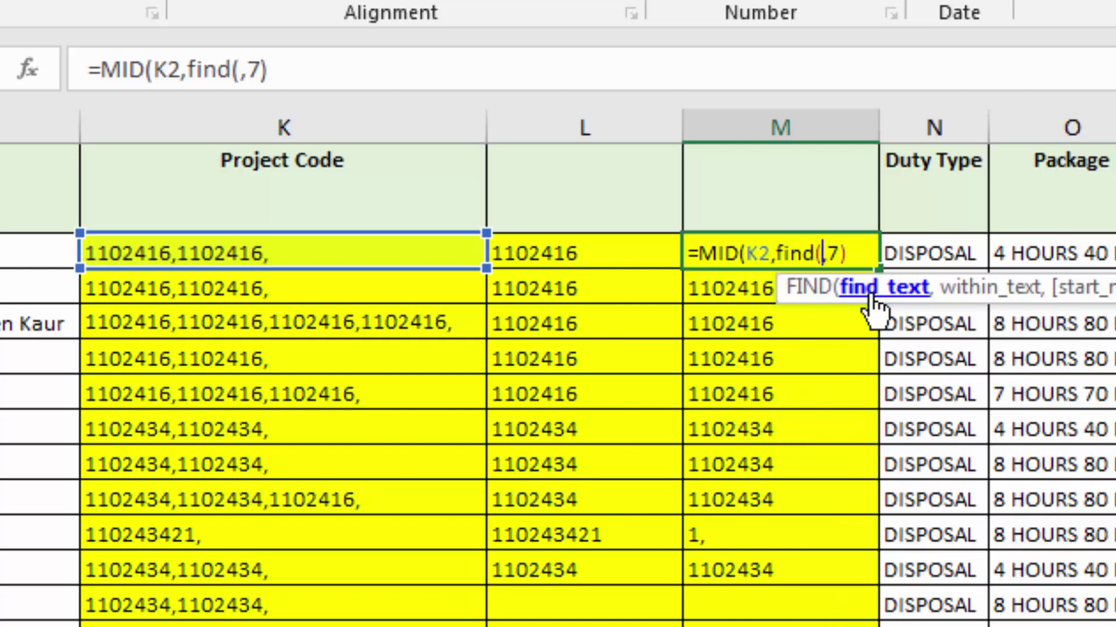
type("\",\",")
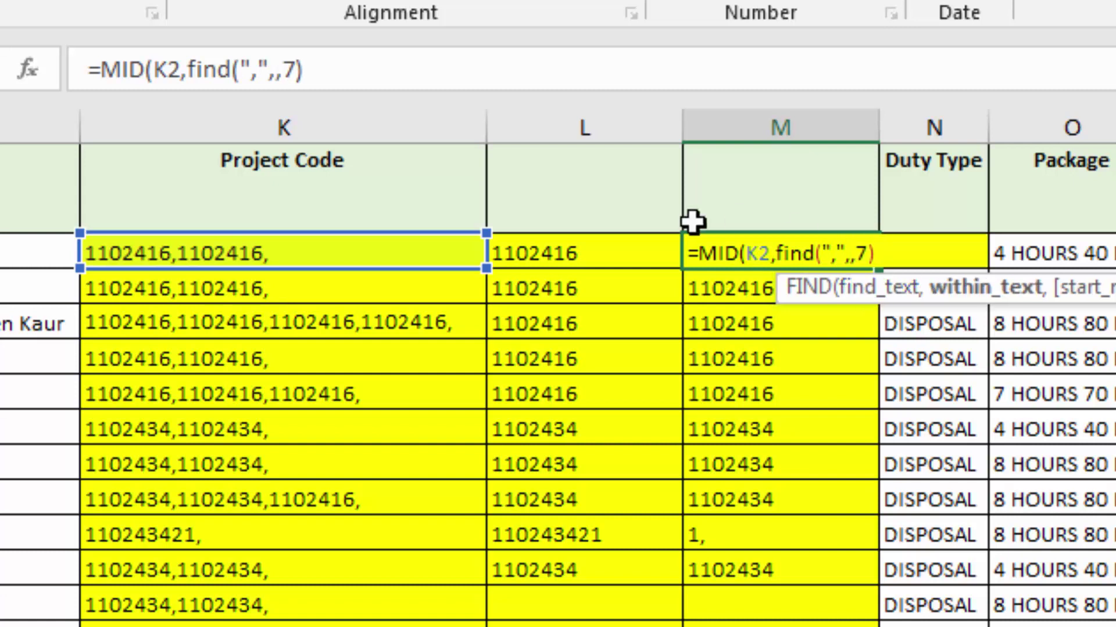
left_click(371, 249)
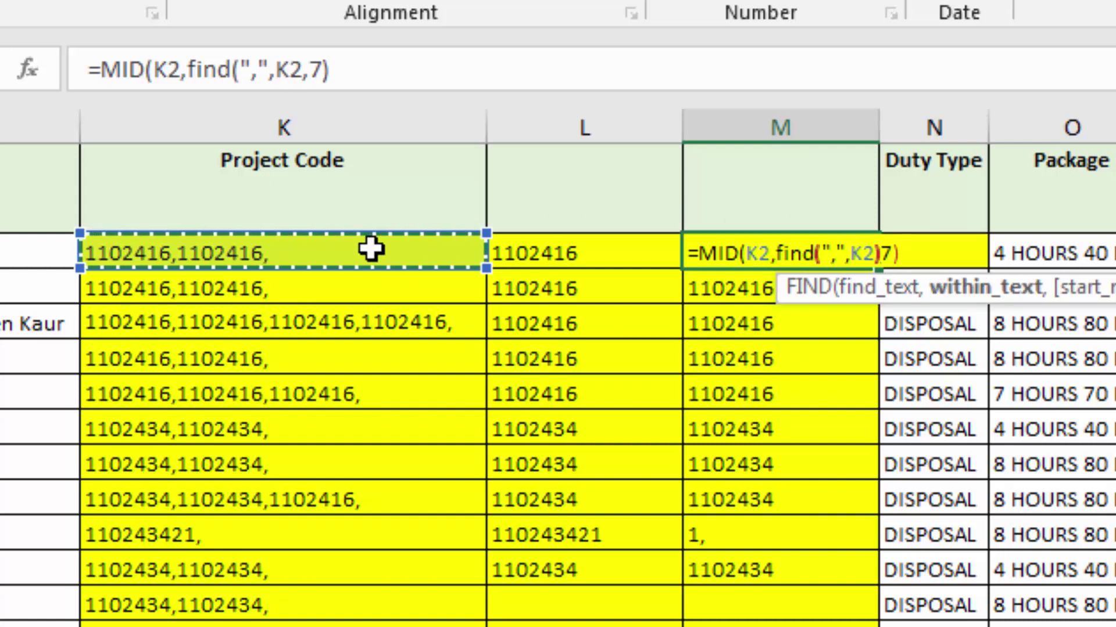
type(")")
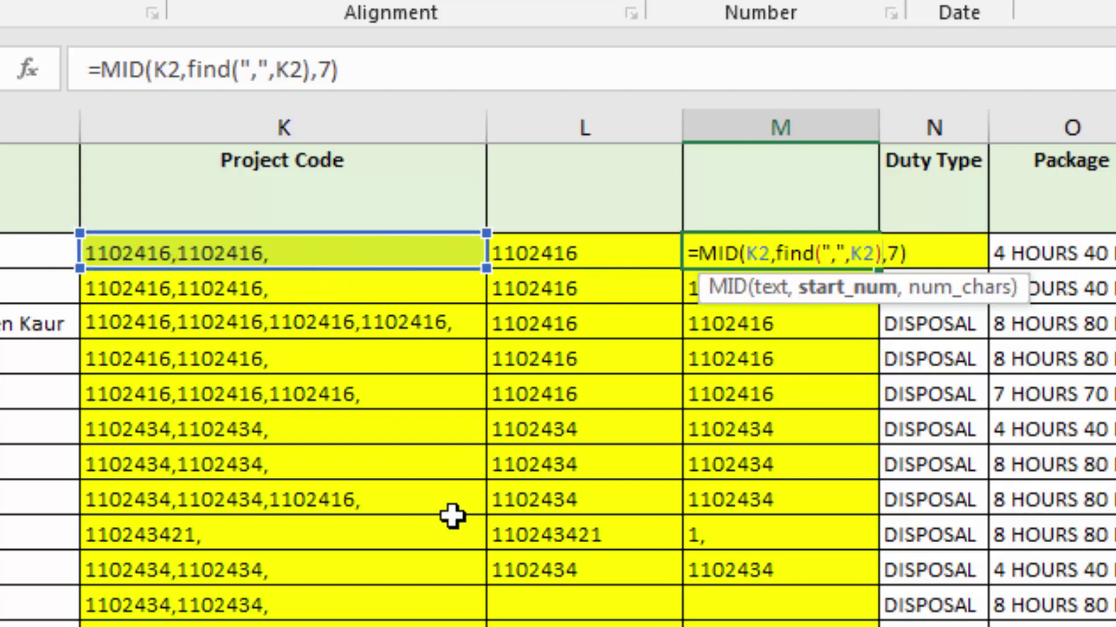
key("Return")
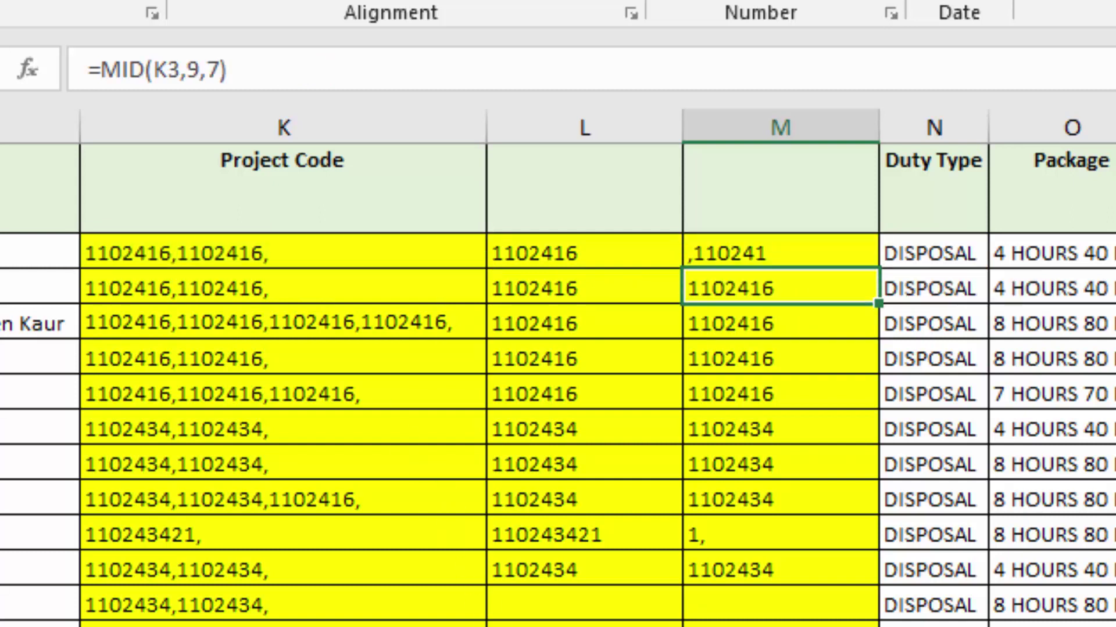
Step: Add +1 after the FIND so M2 reads =MID(K2,FIND(",",K2)+1,7)
left_click(782, 250)
key("F2")
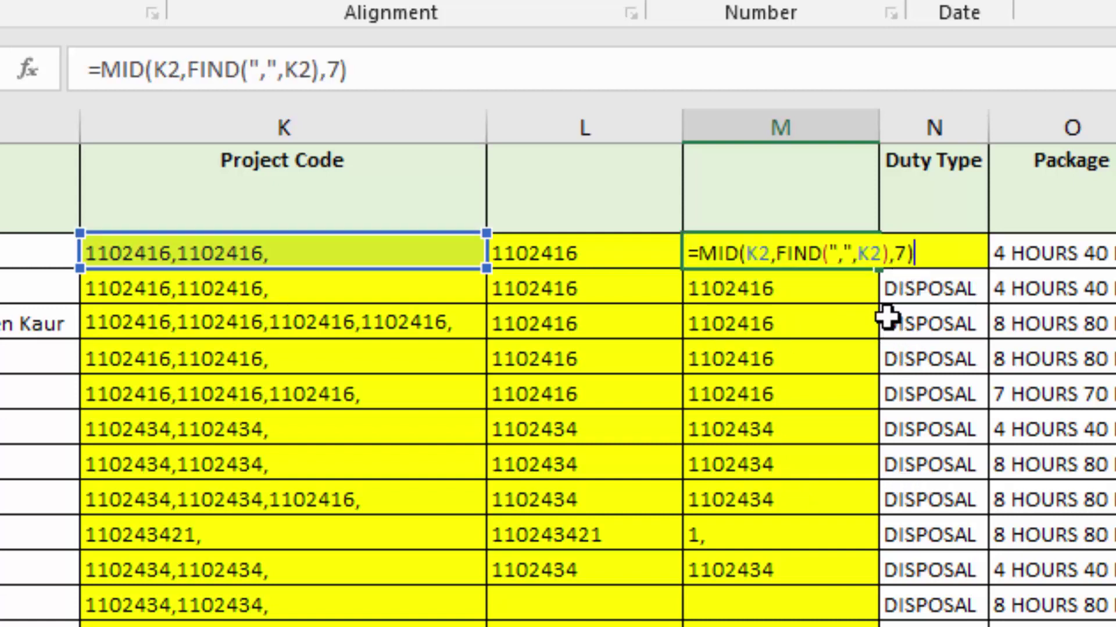
left_click(892, 260)
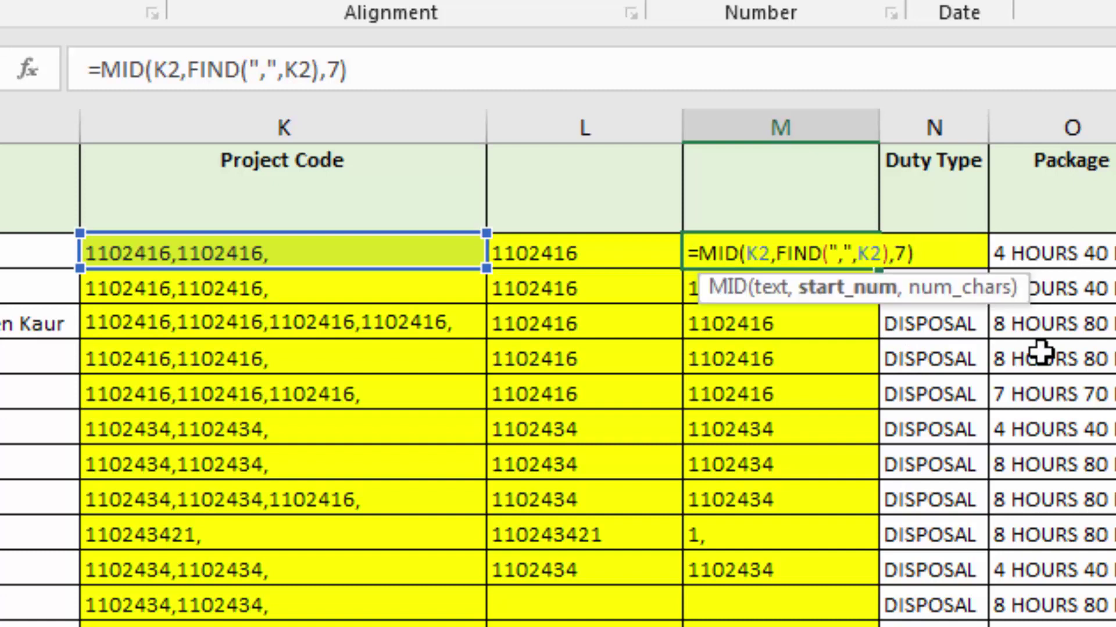
type("+1")
key("Return")
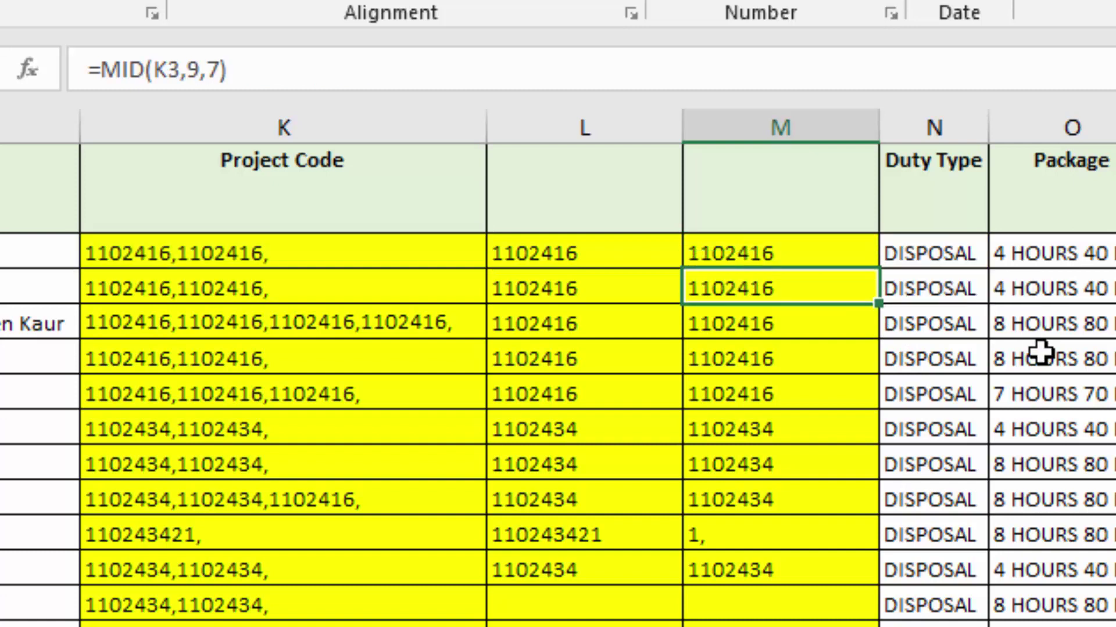
Step: Fill the corrected MID formula from M2 down to M11, checking the blank M10
left_click(802, 240)
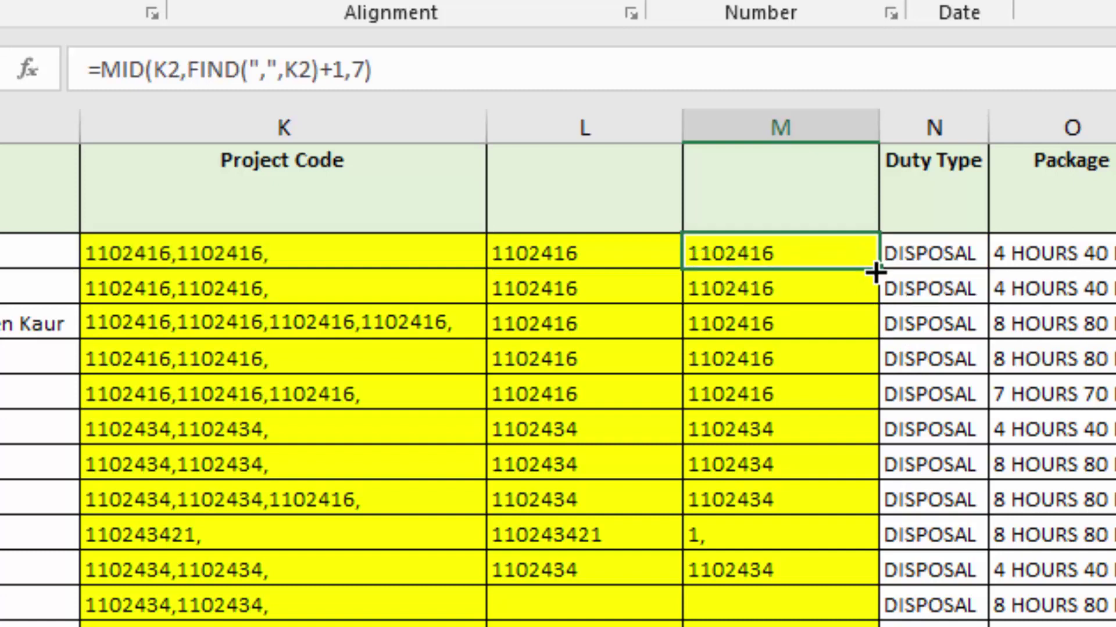
left_click_drag(875, 271, 867, 582)
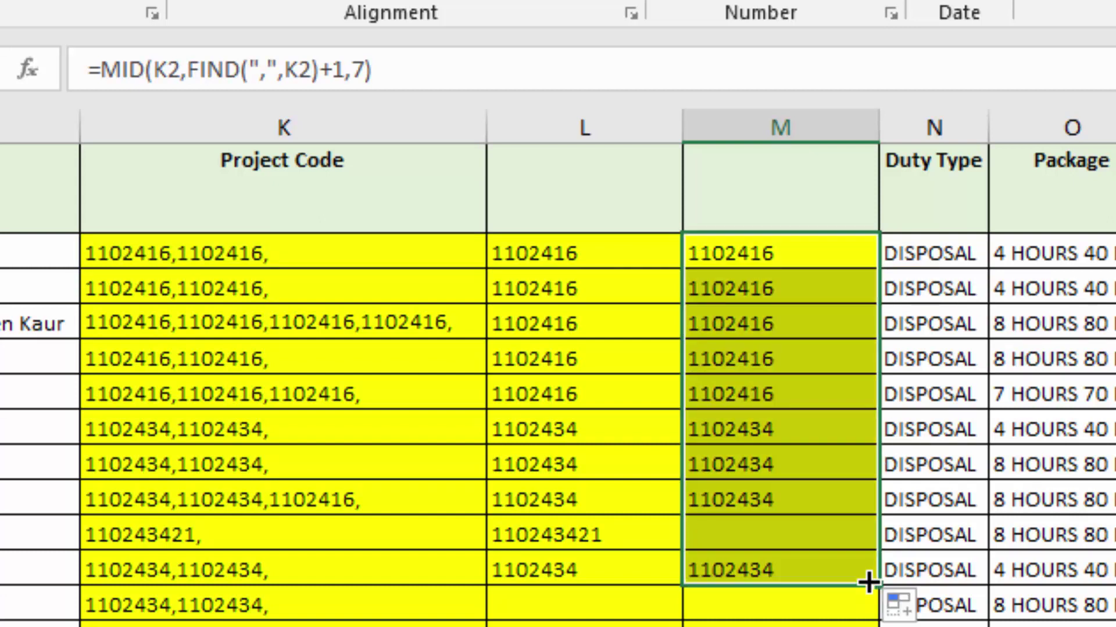
left_click(777, 532)
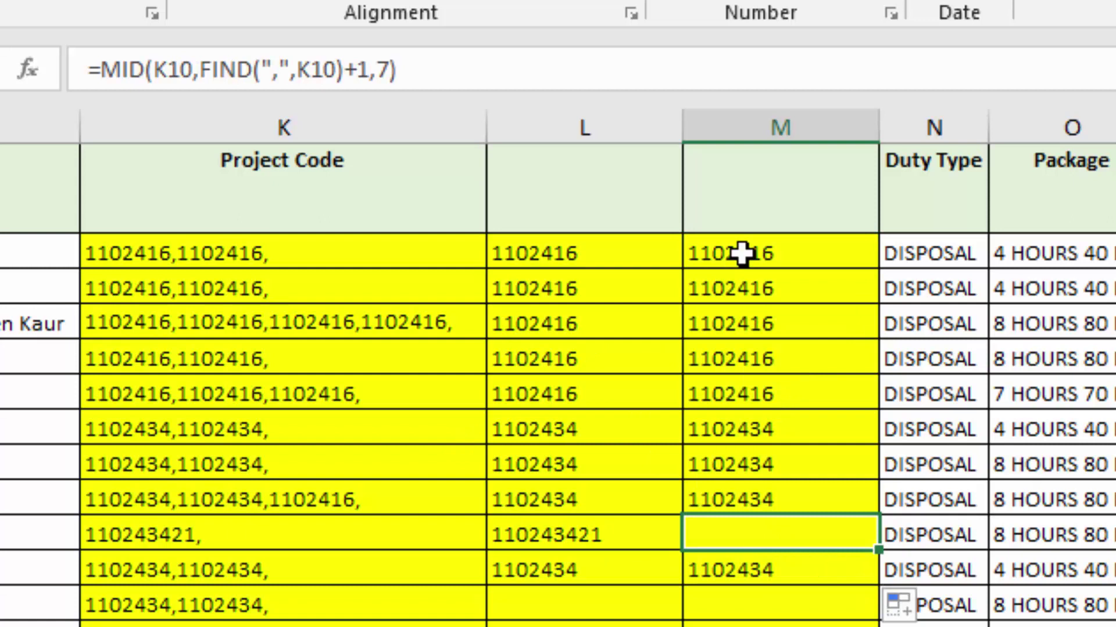
Step: Copy M2's MID expression and append &MID(K2,FIND(",",K2)+1,7) to L2's LEFT formula
left_click(767, 247)
left_click_drag(407, 74, 112, 81)
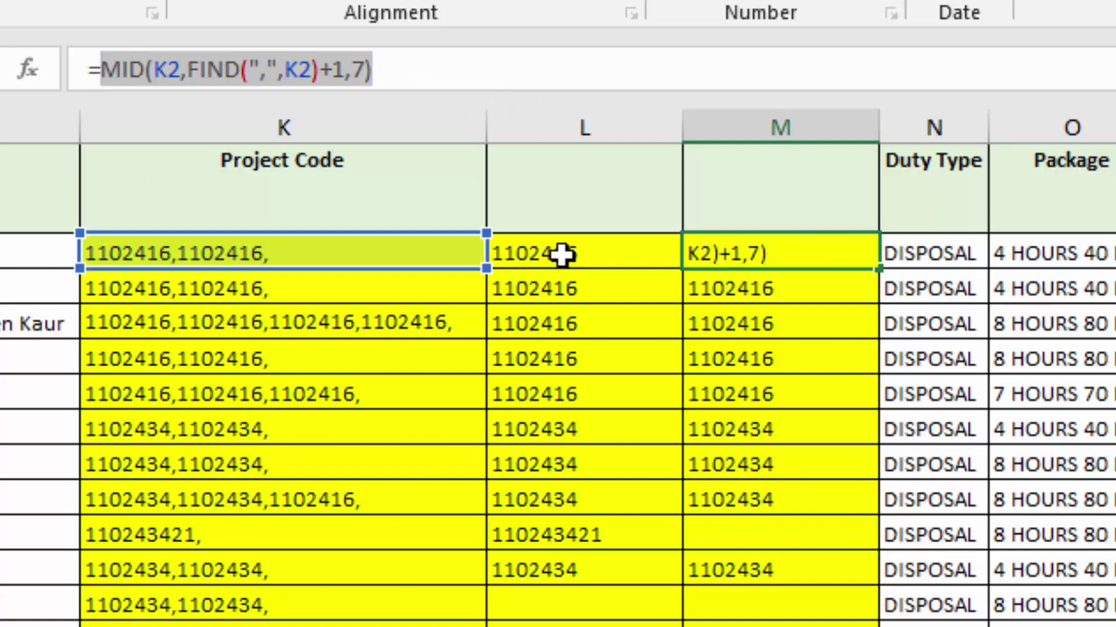
key("Escape")
key("F2")
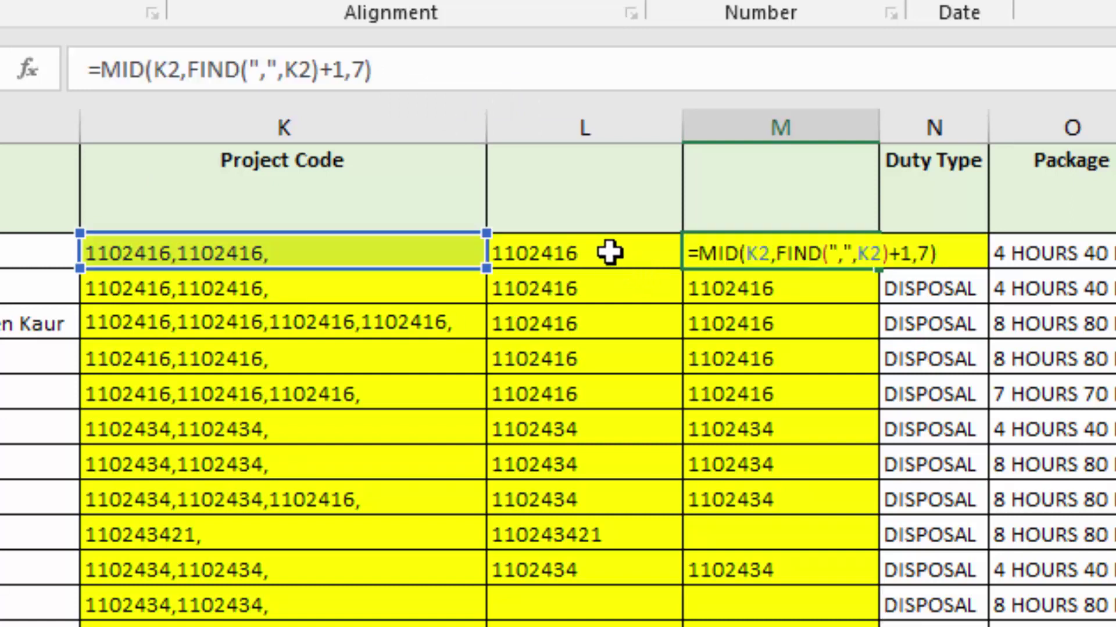
left_click(608, 252)
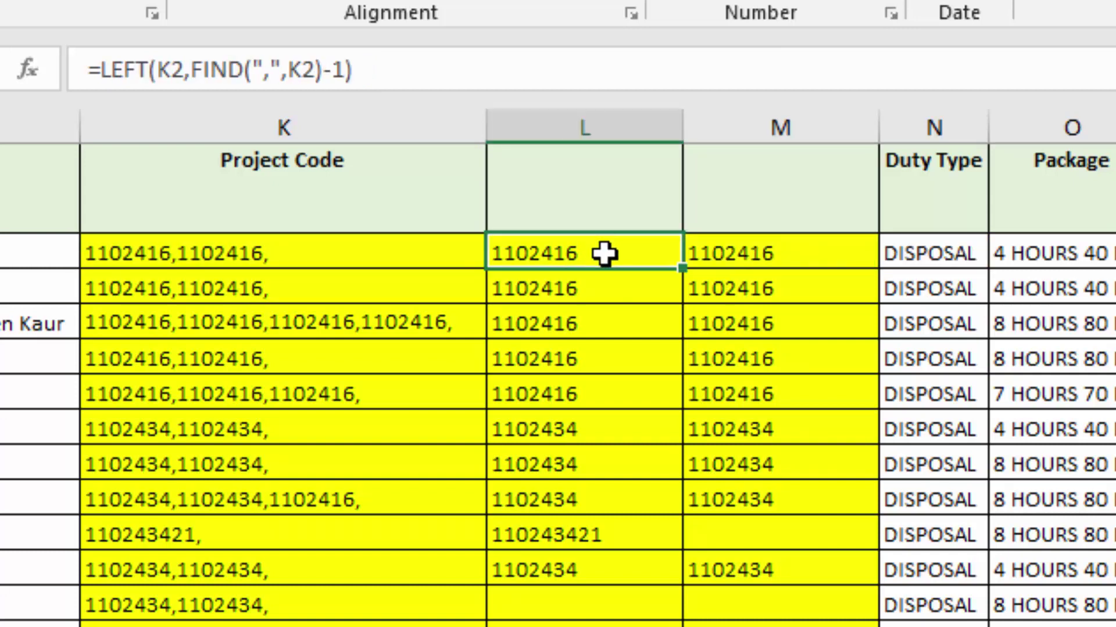
key("F2")
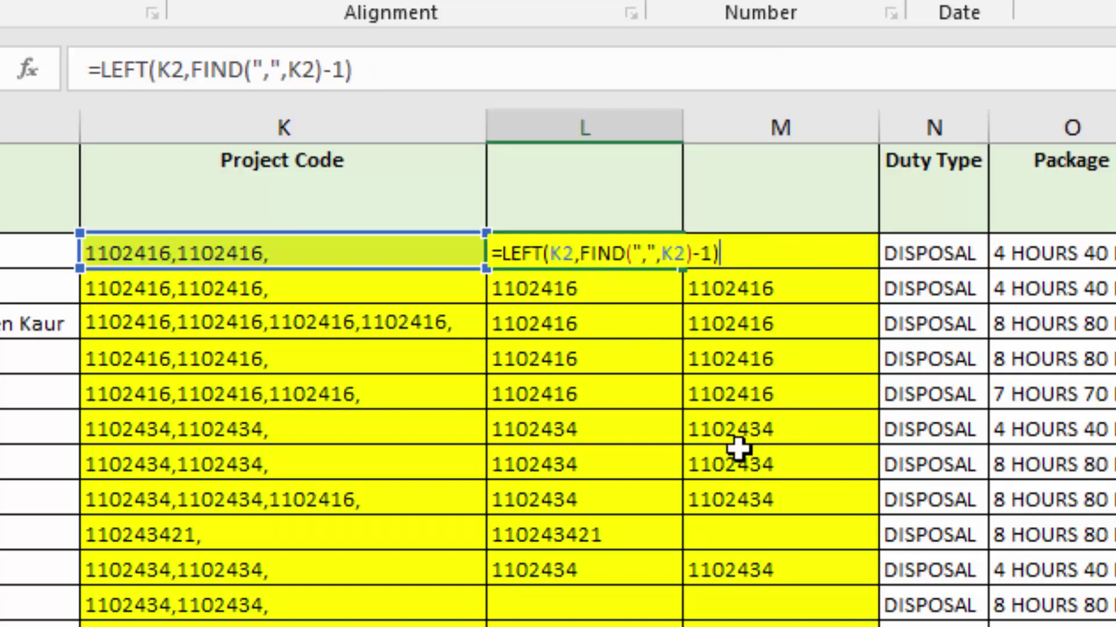
type("&")
type("MID(K2,FIND(\",\",K2)+1,7)")
Step: Enter L2's combined formula, then insert ","& so the two codes join with a comma
key("Return")
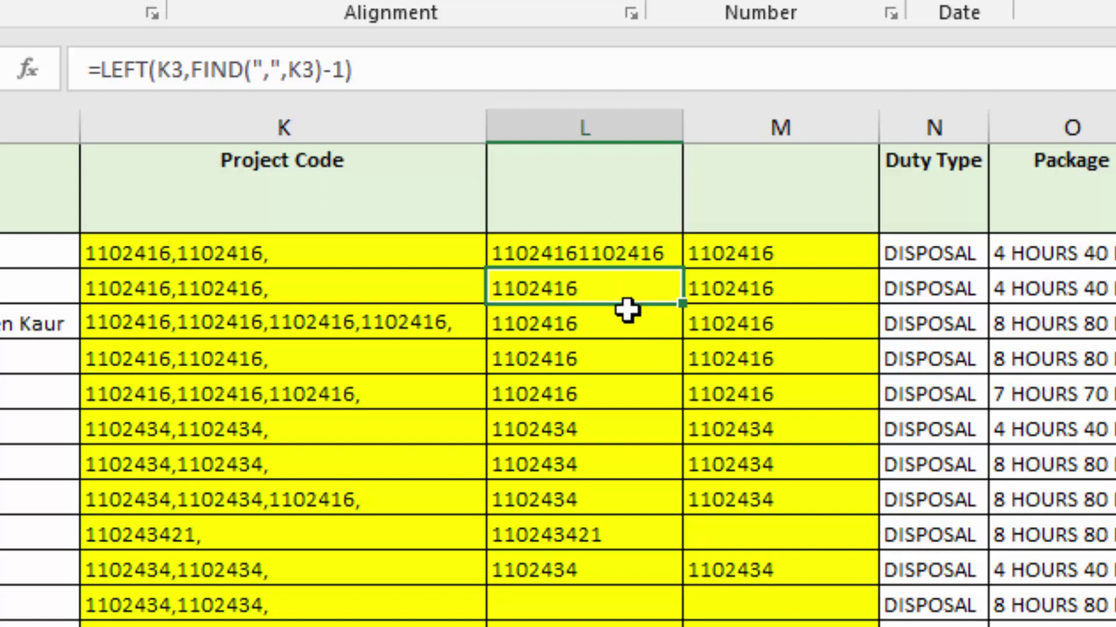
key("F2")
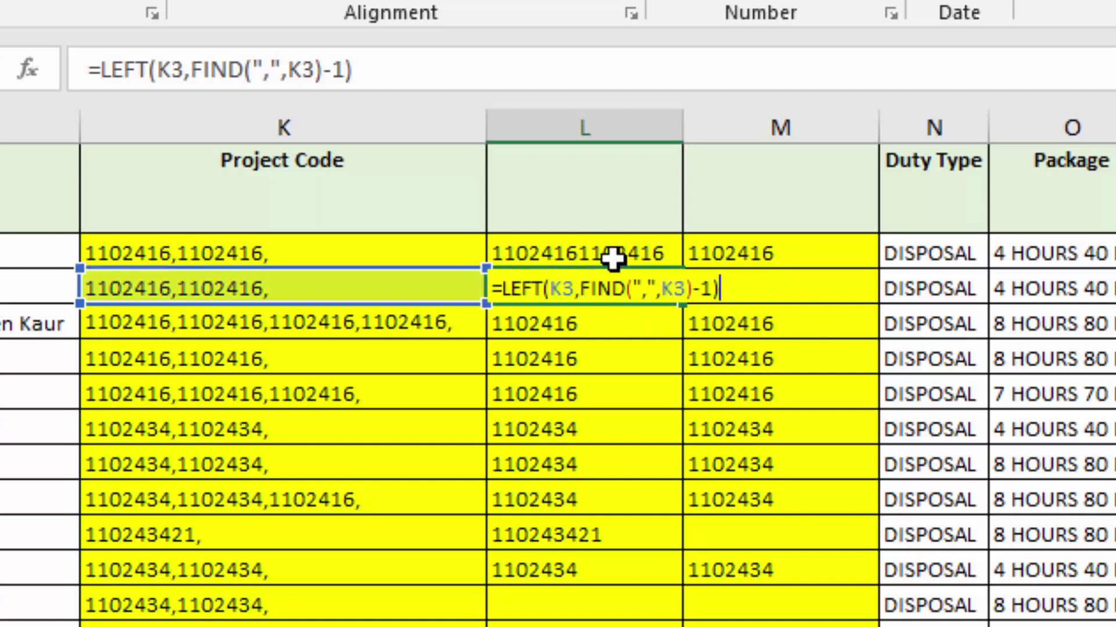
key("Escape")
left_click(628, 247)
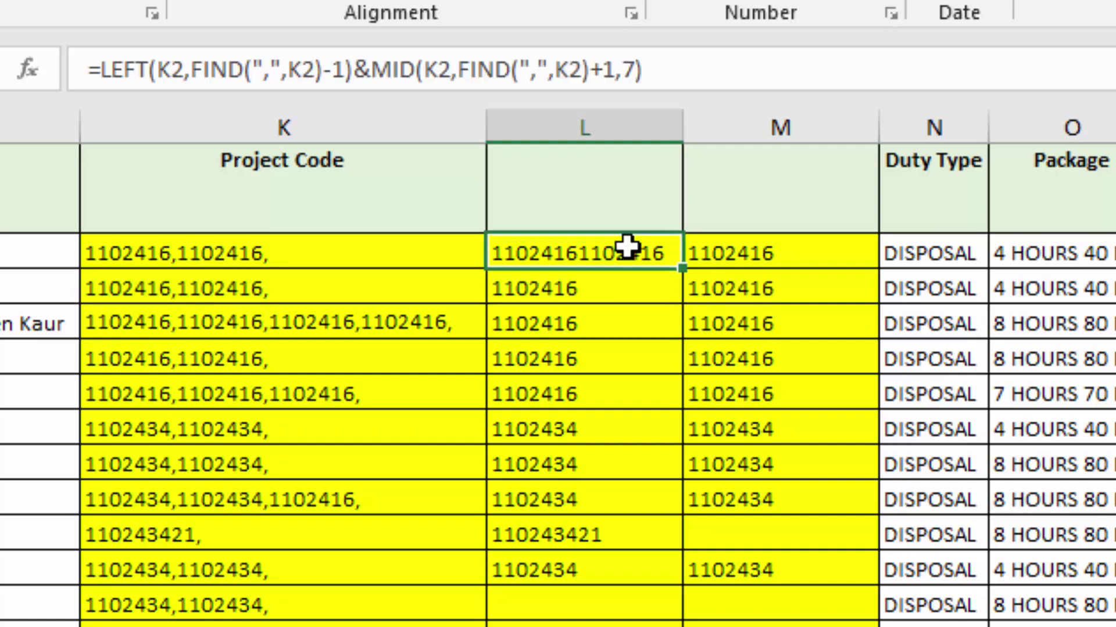
key("F2")
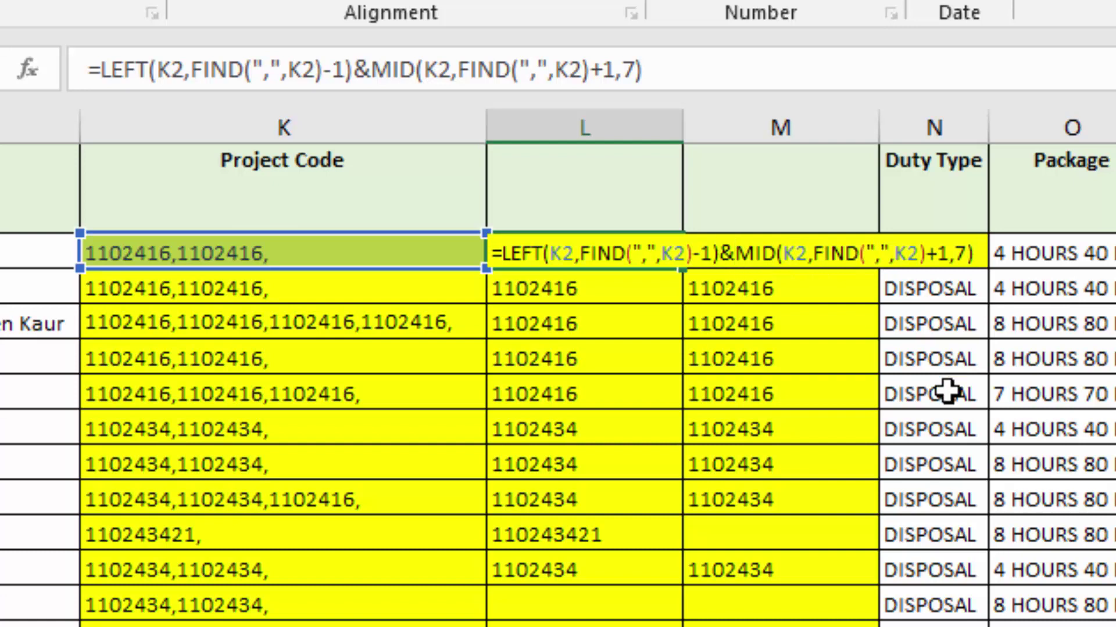
type("\"")
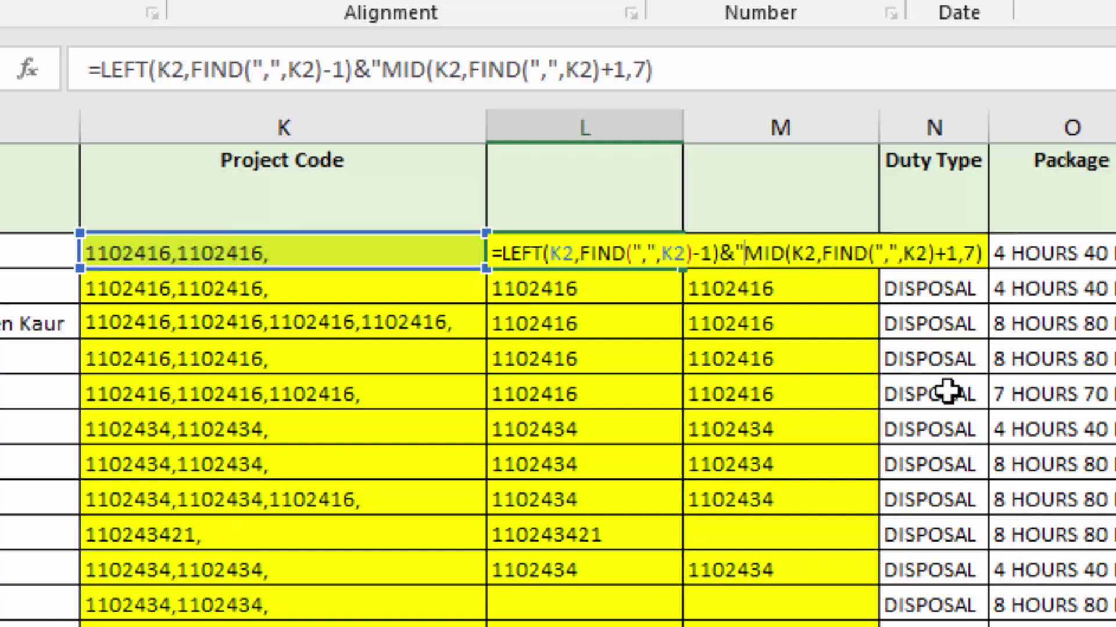
type(",\"")
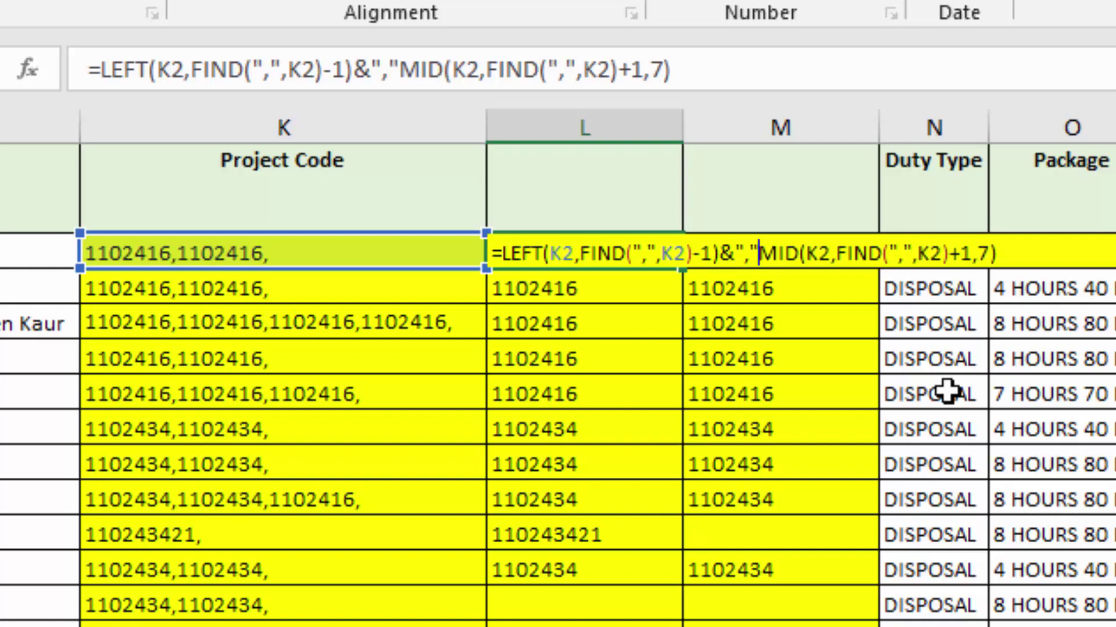
type("&")
key("Return")
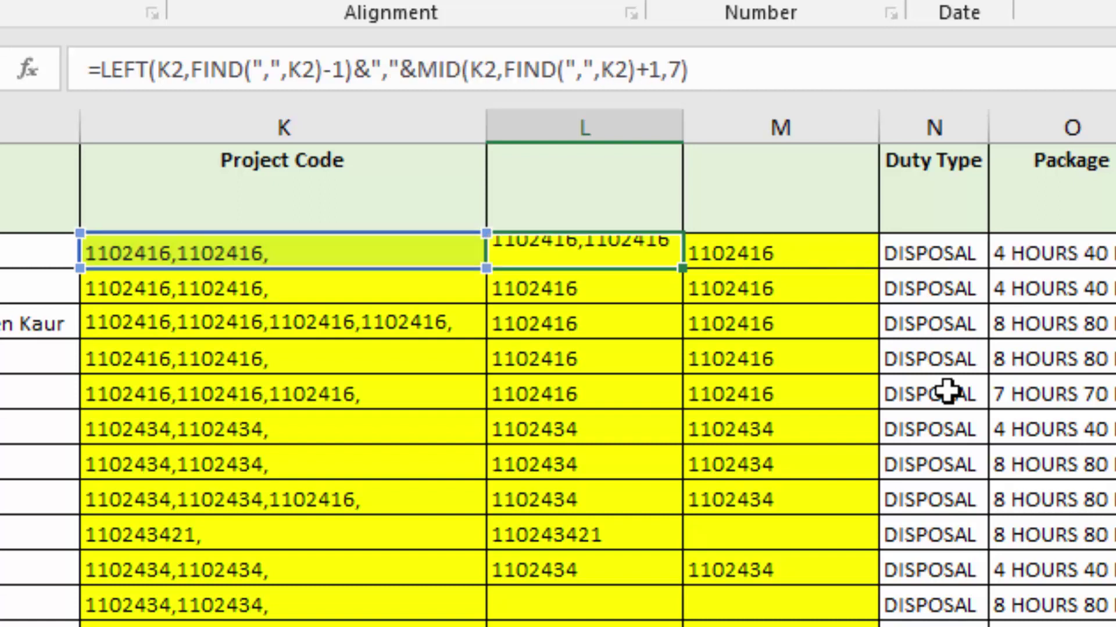
Step: Fill L2's comma-joined formula down column L and check the single-code result in L10
left_click(566, 254)
left_click_drag(683, 273, 686, 607)
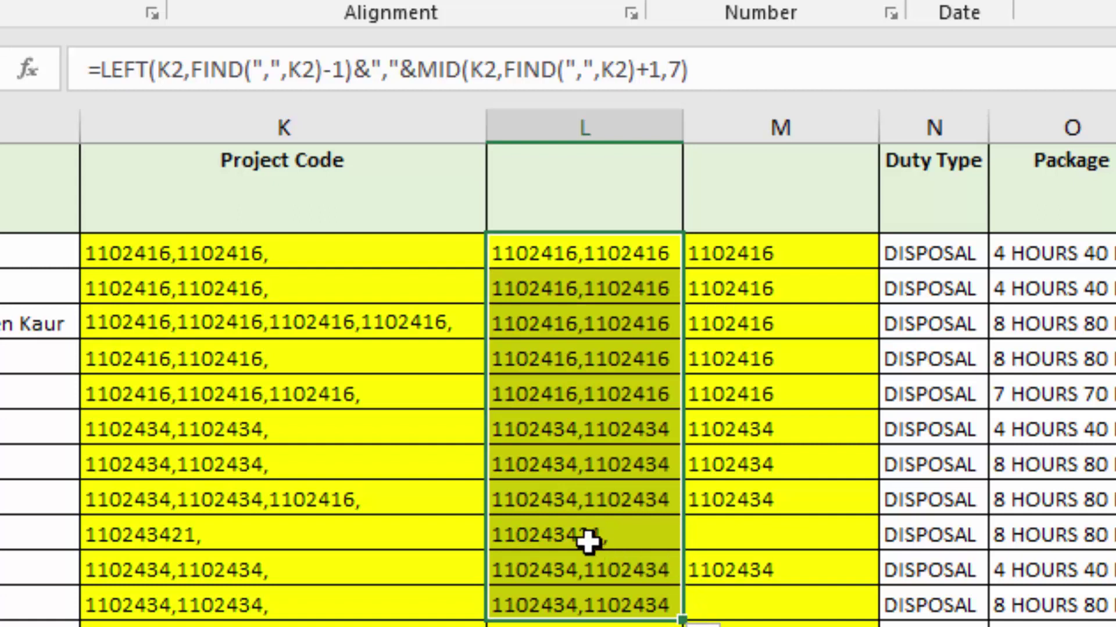
left_click(589, 542)
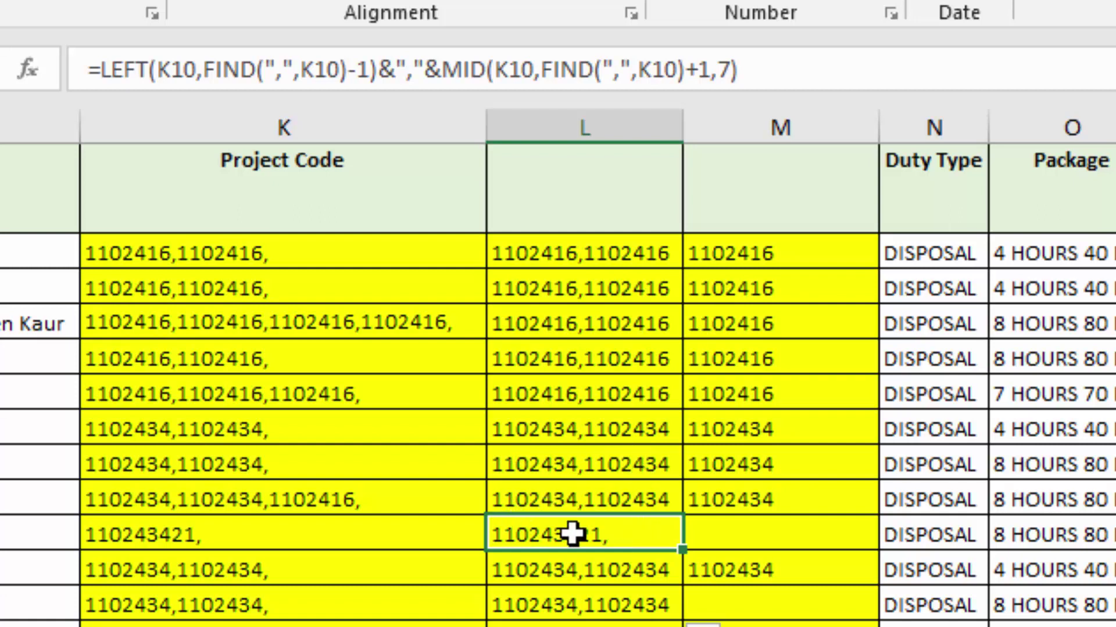
scroll(558, 383, "down", 3)
scroll(557, 383, "down", 1)
scroll(558, 383, "down", 1)
scroll(558, 383, "up", 5)
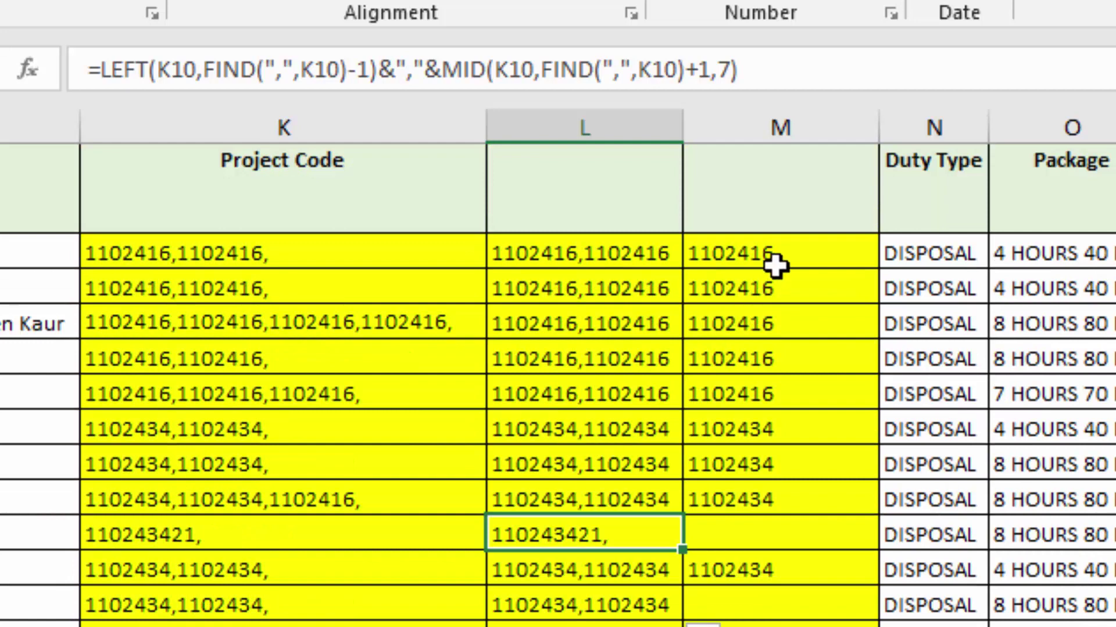
Step: Delete the helper MID results from column M, then select L2 to review its formula
left_click_drag(782, 255, 796, 624)
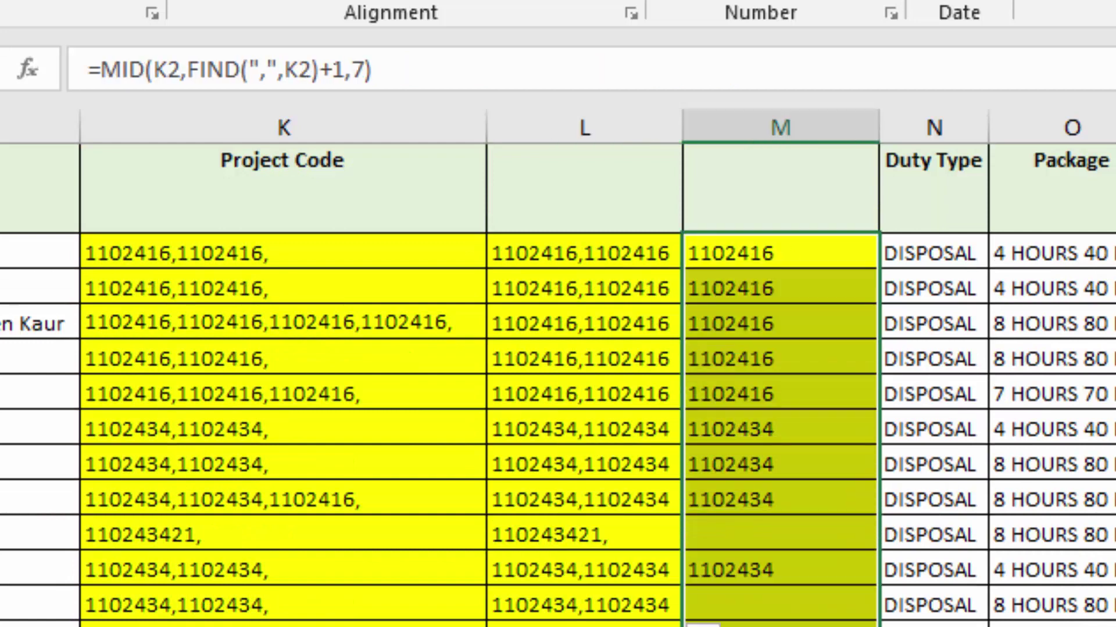
key("Delete")
left_click(750, 251)
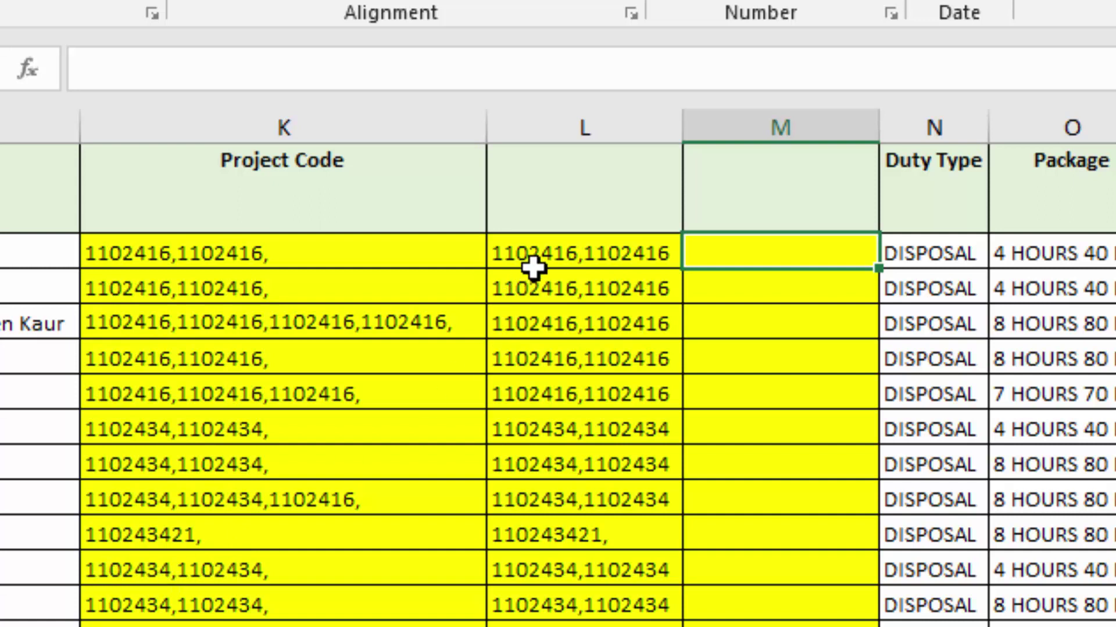
left_click(551, 256)
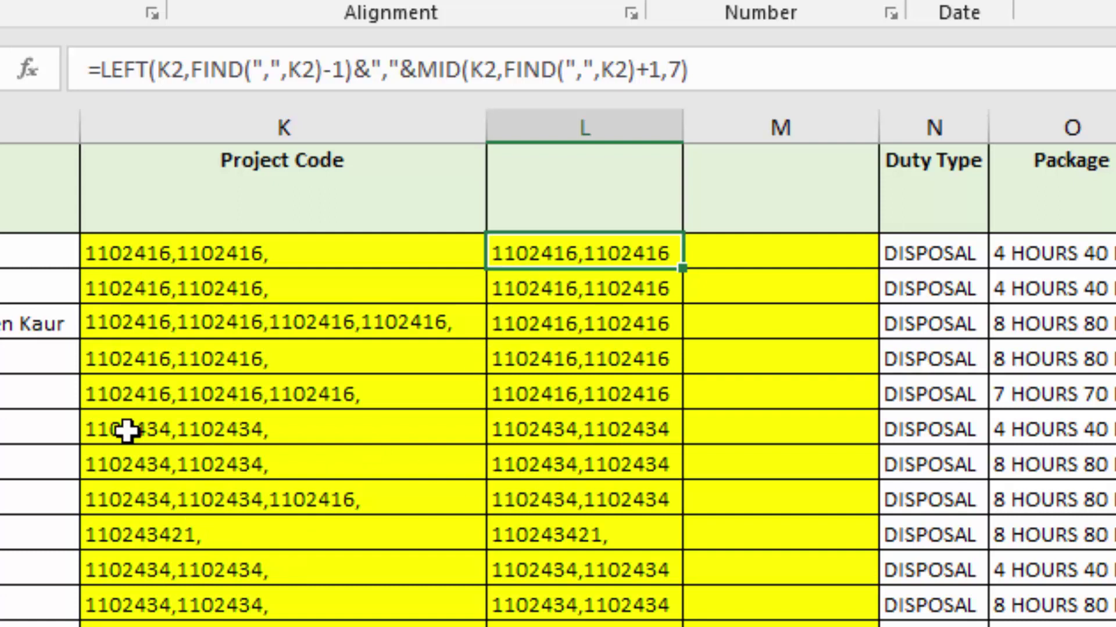
left_click(126, 532)
scroll(140, 604, "down", 1)
scroll(140, 604, "down", 2)
scroll(174, 505, "up", 3)
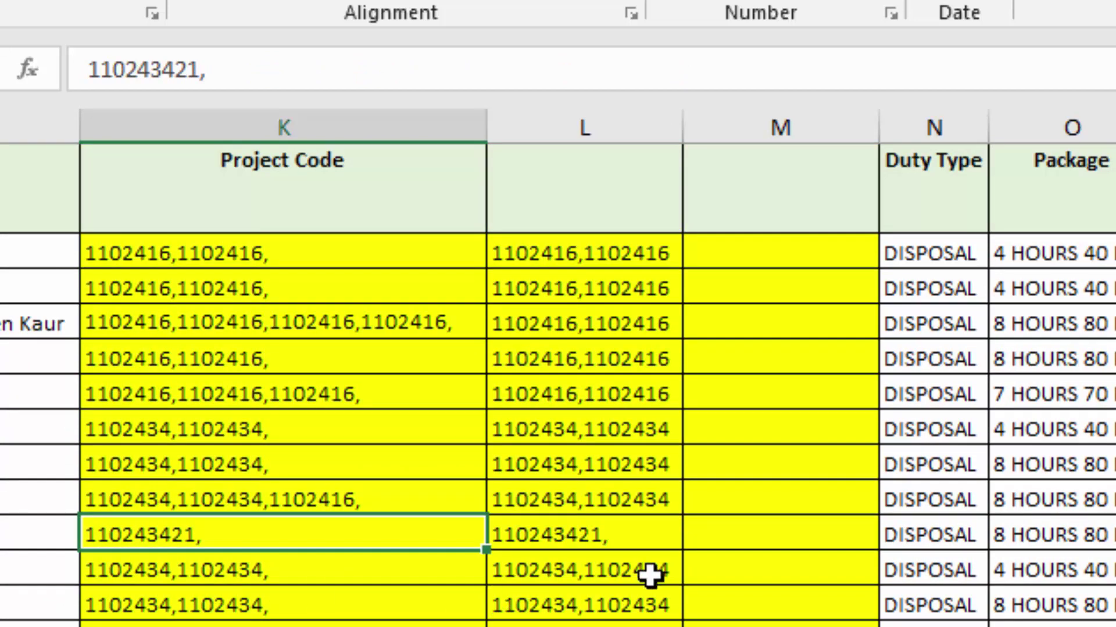
left_click(574, 261)
scroll(760, 433, "right", 3)
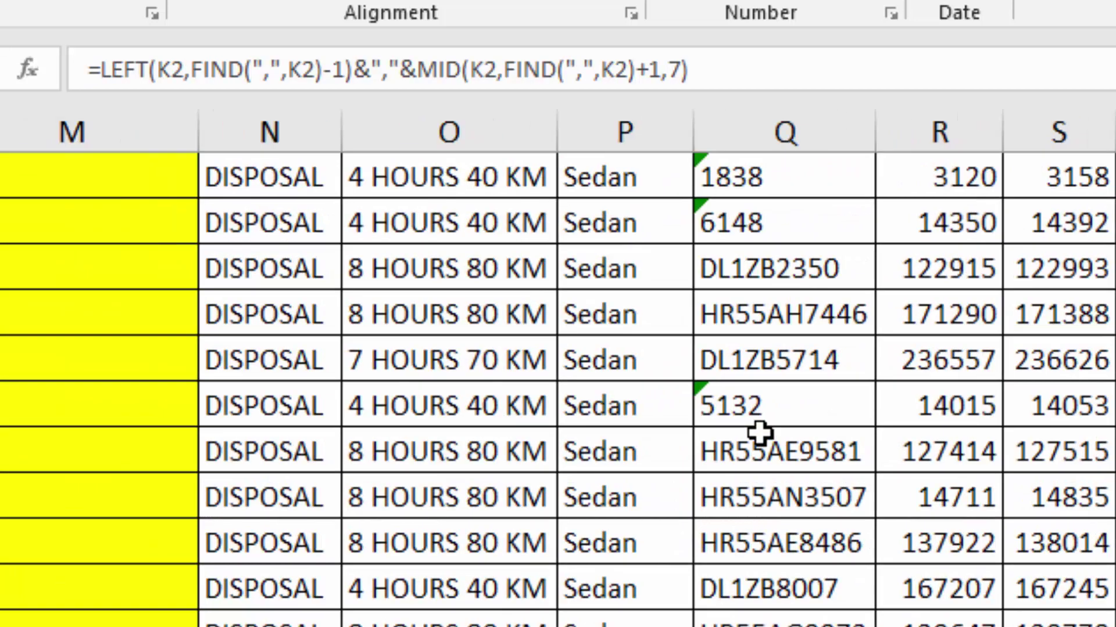
scroll(760, 433, "down", 2)
left_click(175, 299)
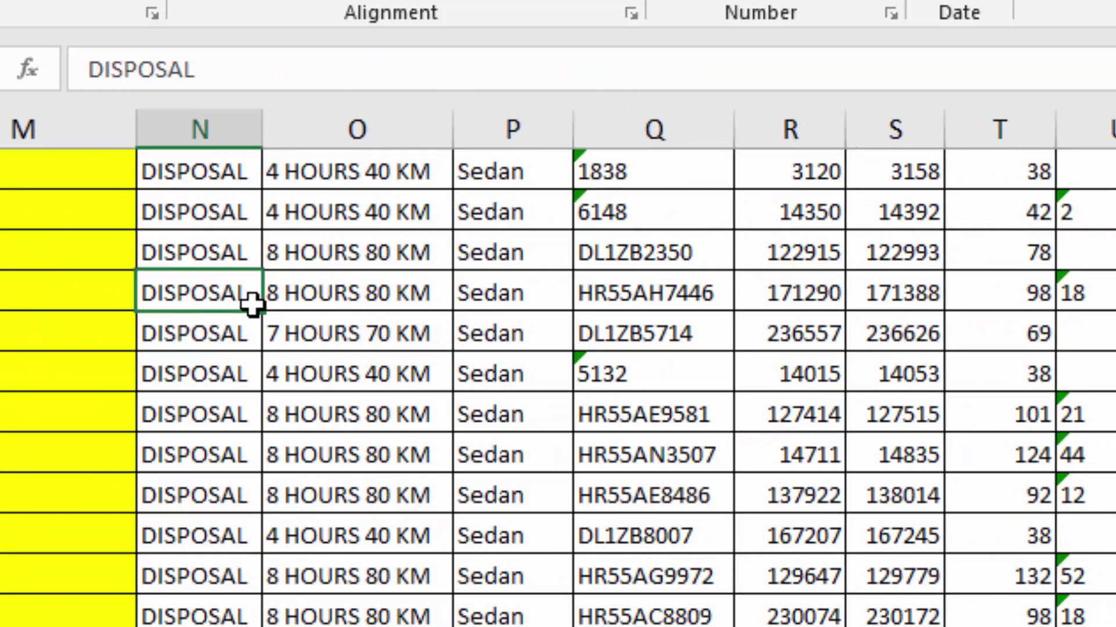
scroll(557, 367, "left", 5)
scroll(557, 366, "left", 1)
scroll(558, 366, "right", 2)
scroll(558, 366, "right", 2)
scroll(755, 465, "right", 2)
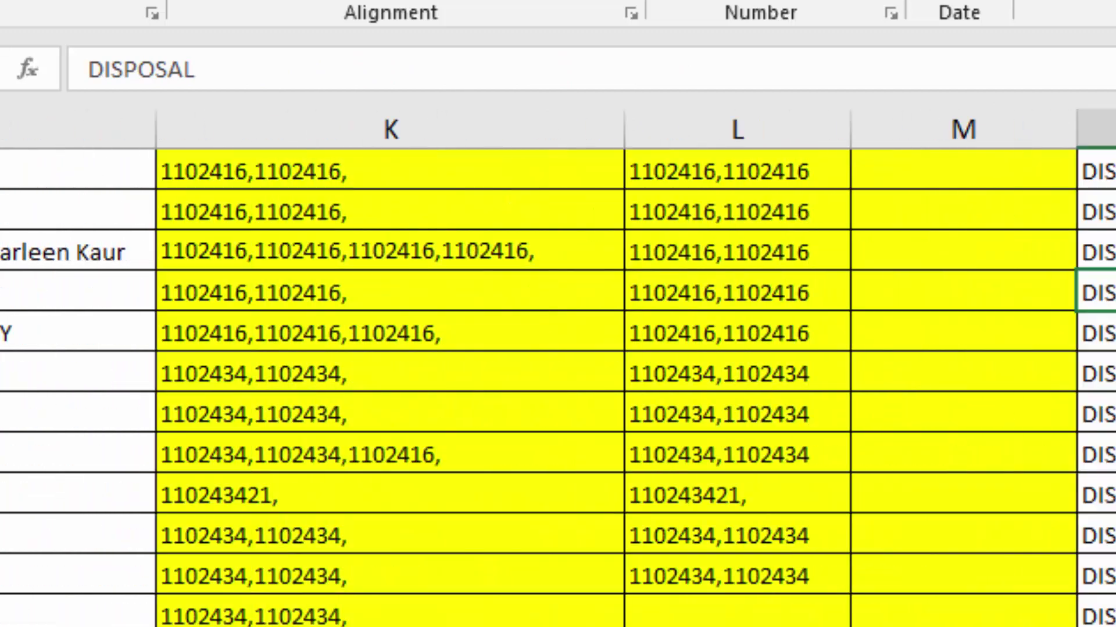
left_click(756, 467)
scroll(755, 472, "up", 1)
left_click(755, 282)
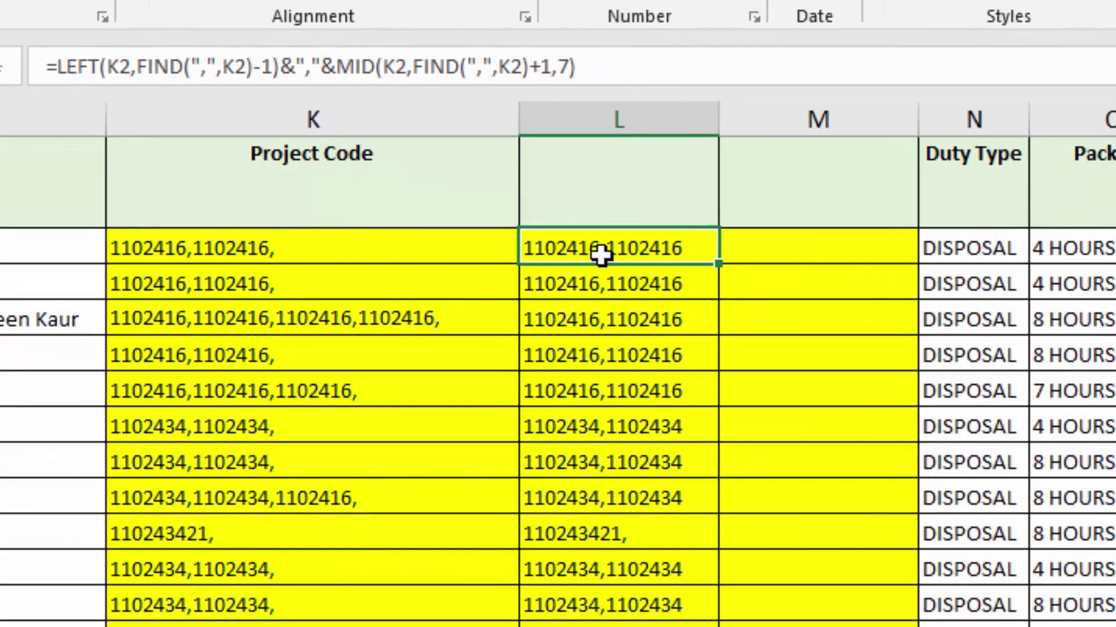
Step: Prefix L2's formula with =IF(LEN(K2)=FIND(",",K2), ahead of the LEFT/MID expression
key("F2")
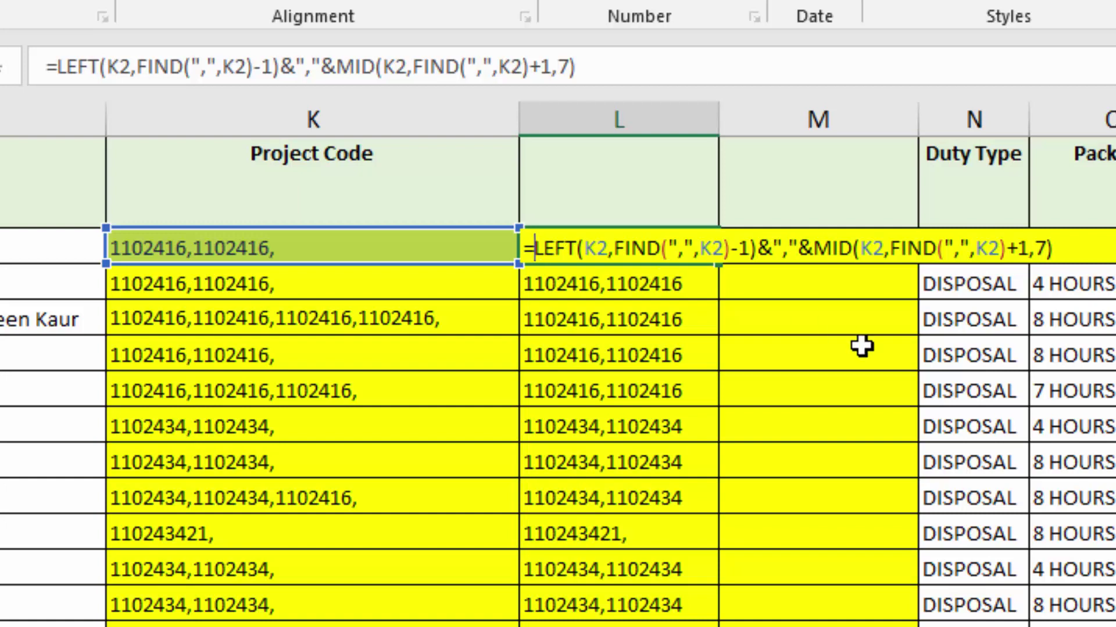
type("if")
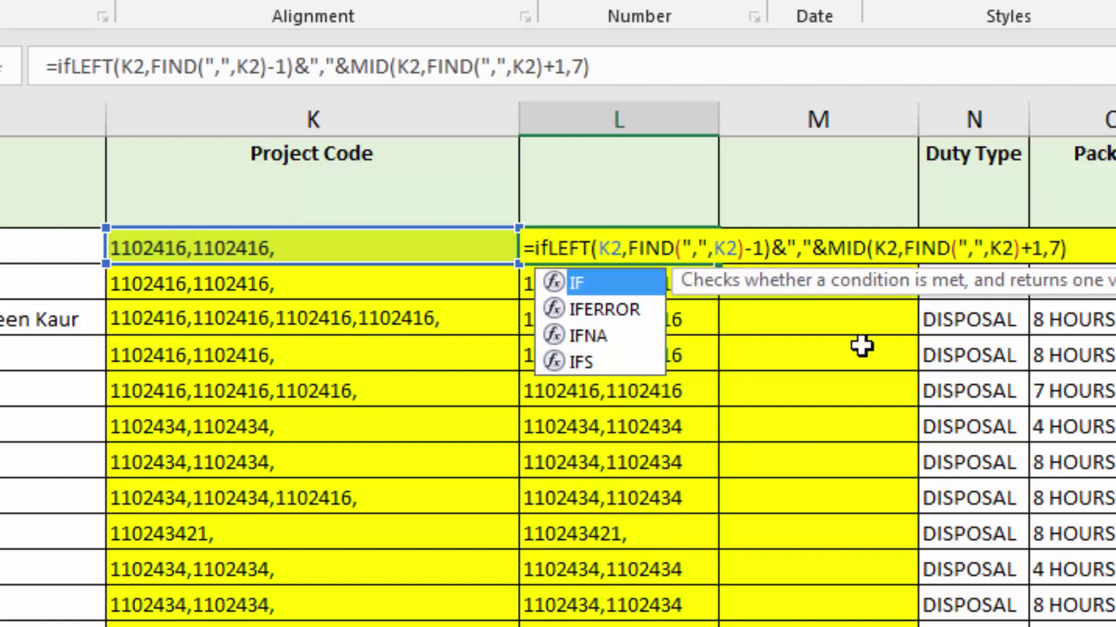
type("(")
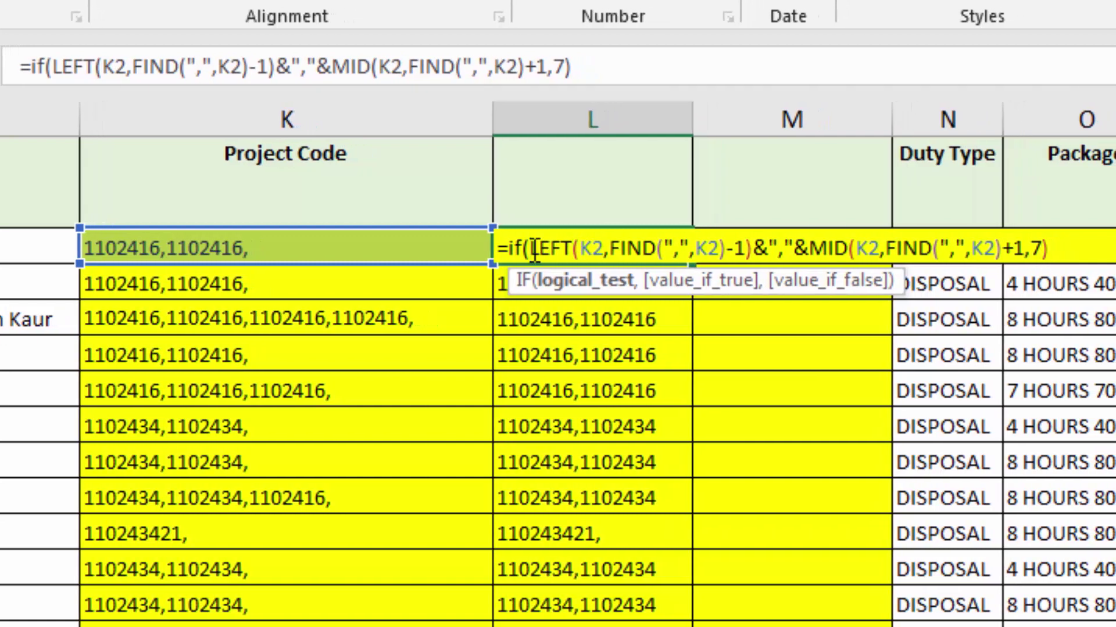
left_click(290, 247)
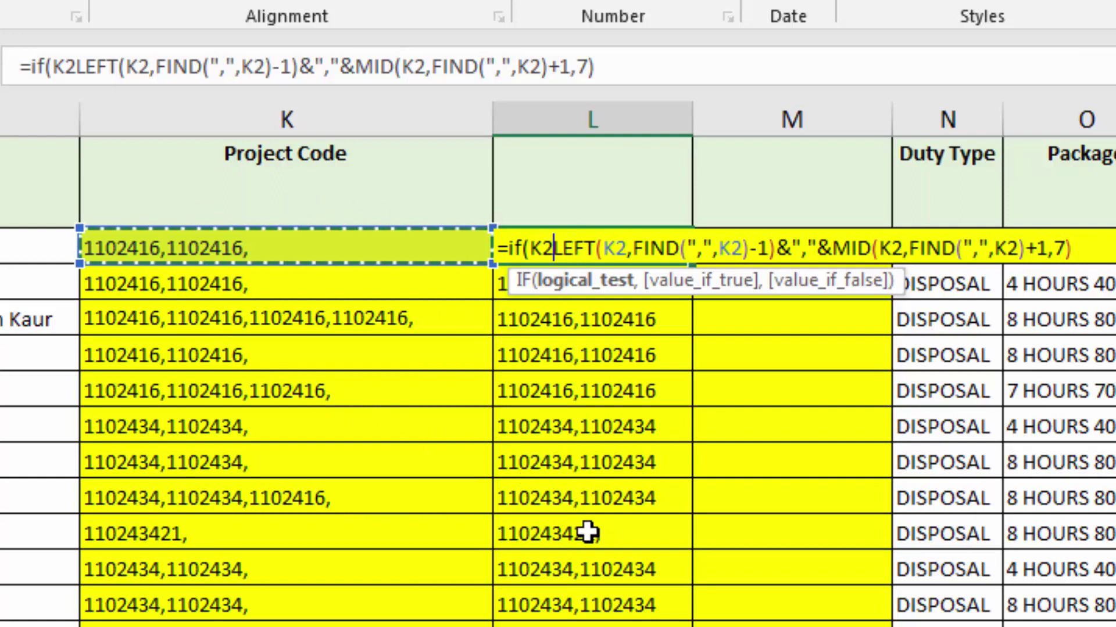
key("BackSpace")
key("BackSpace")
type("len(")
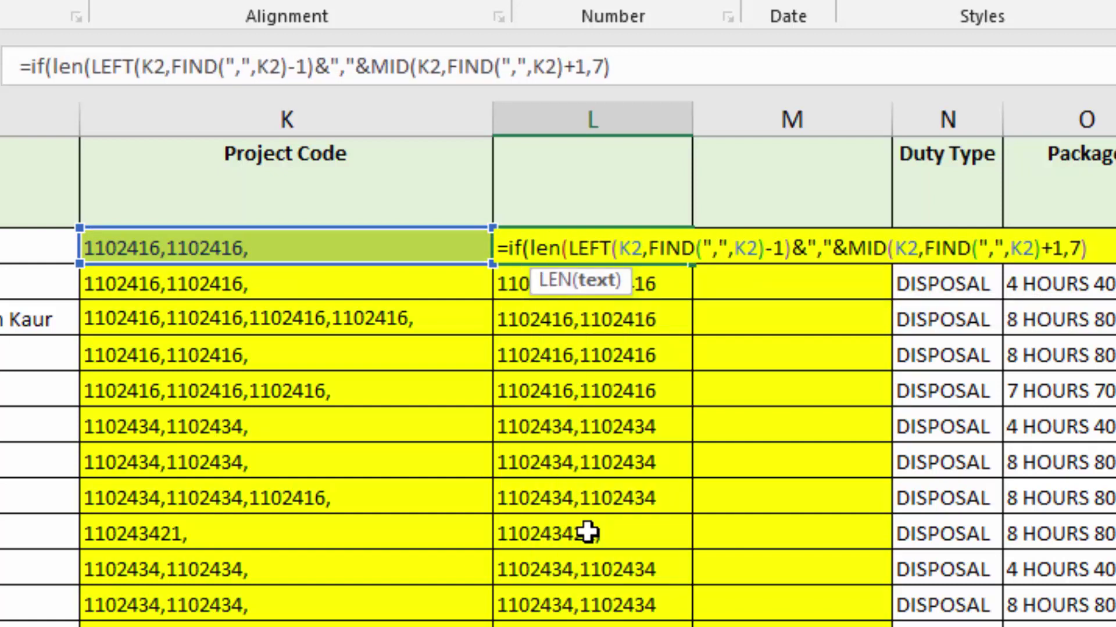
left_click(289, 248)
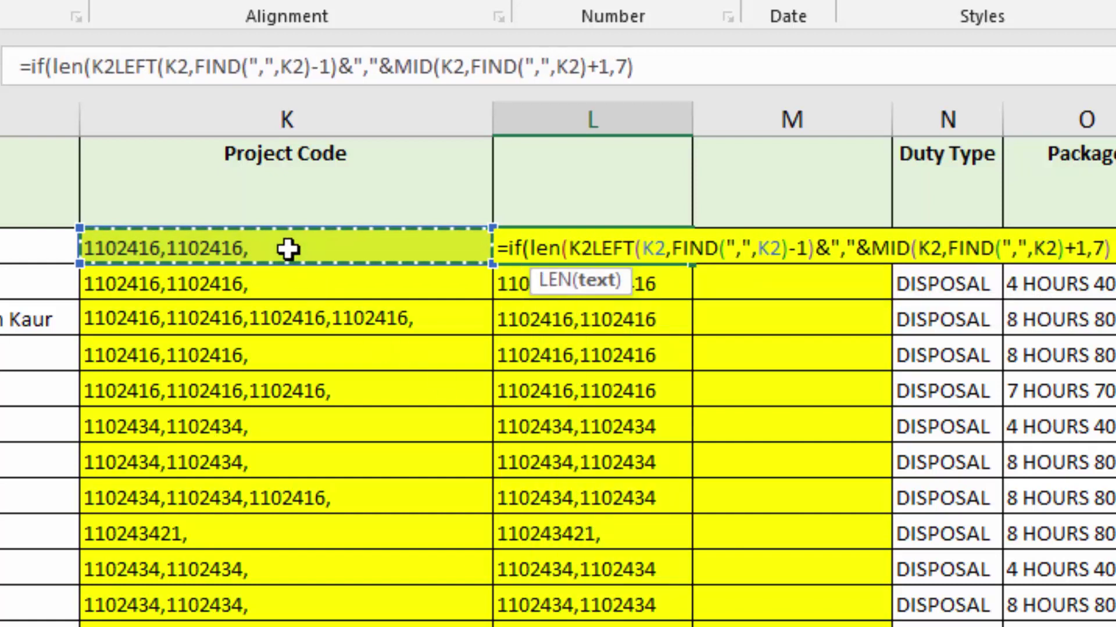
type(")=")
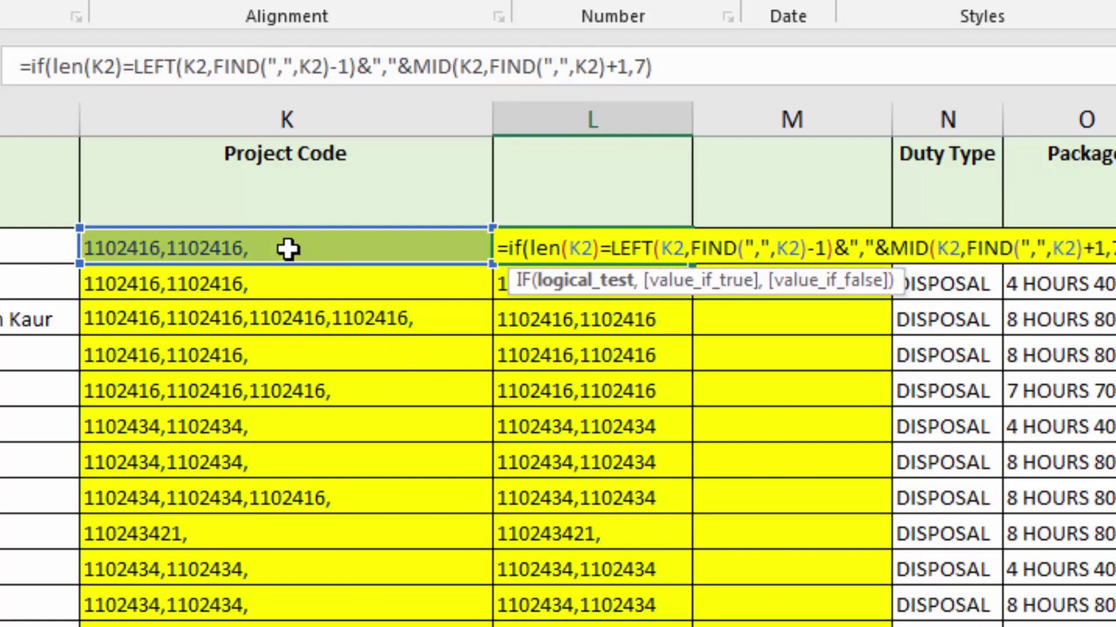
type("fil")
key("BackSpace")
type("nd(")
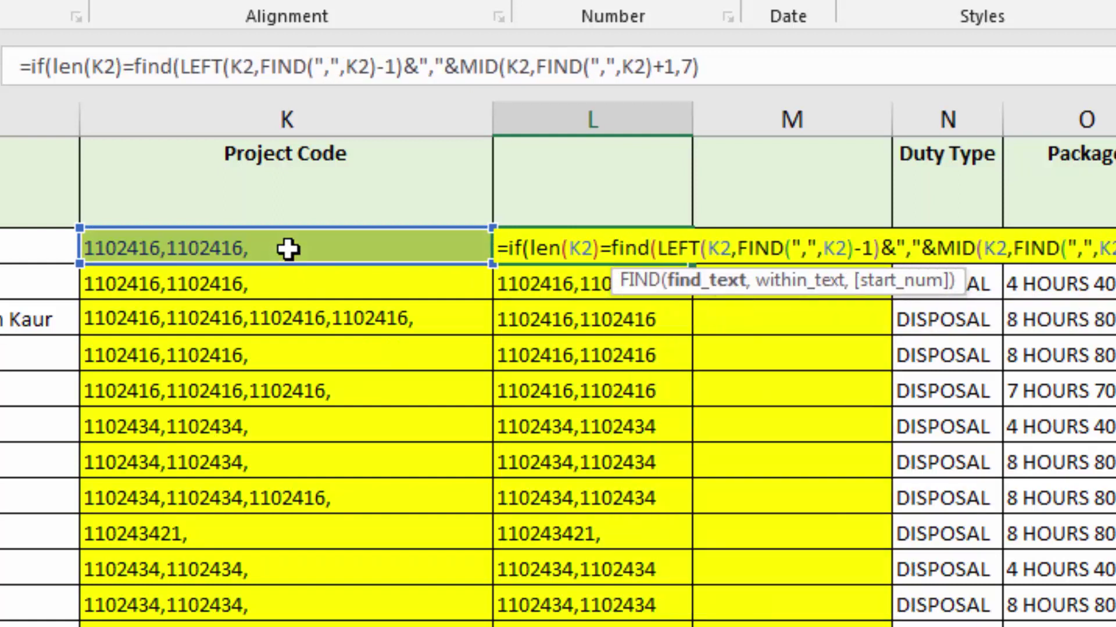
type("\",\",")
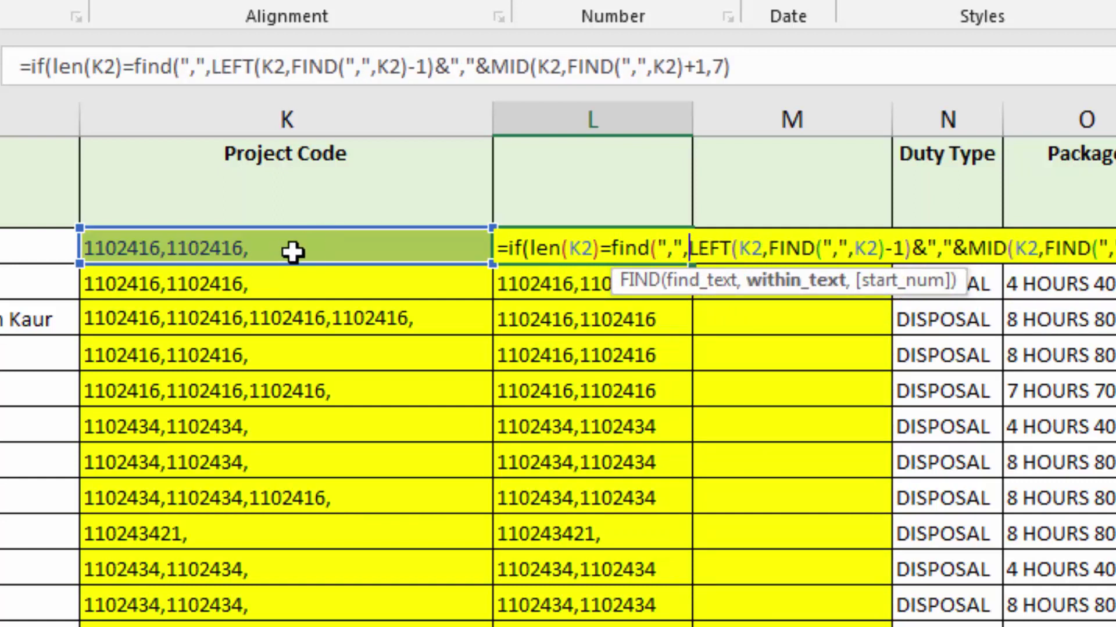
left_click(289, 250)
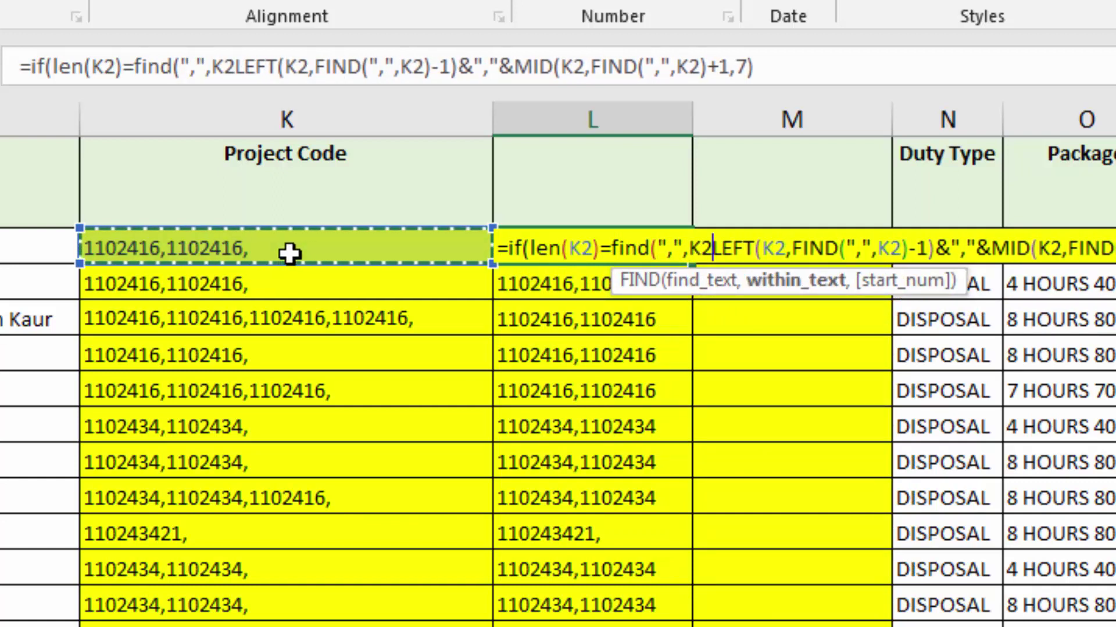
type(")")
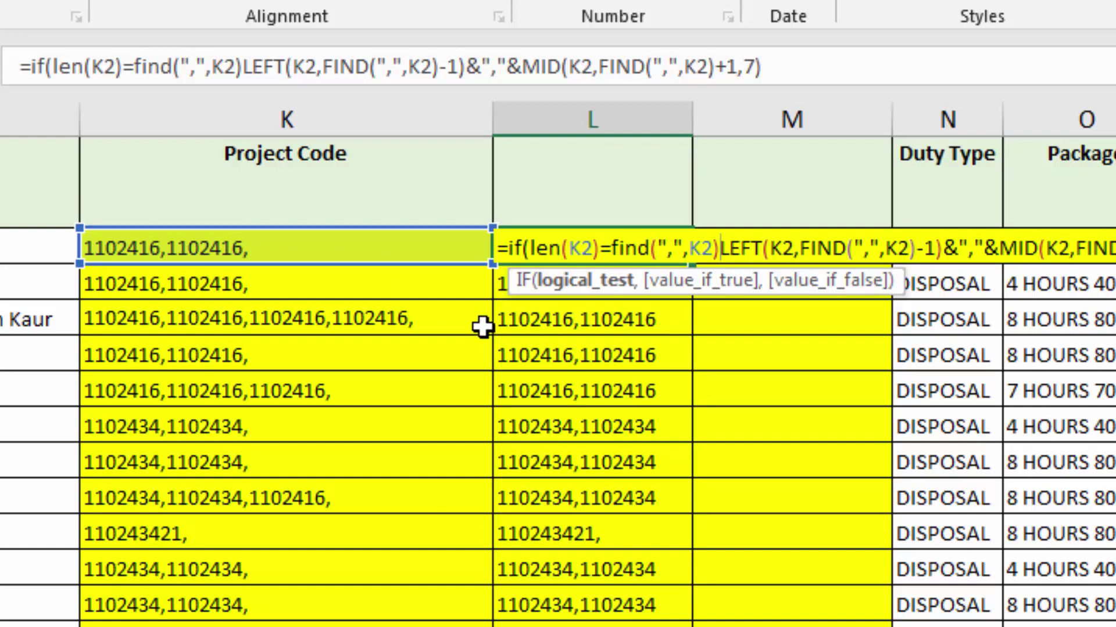
type(",")
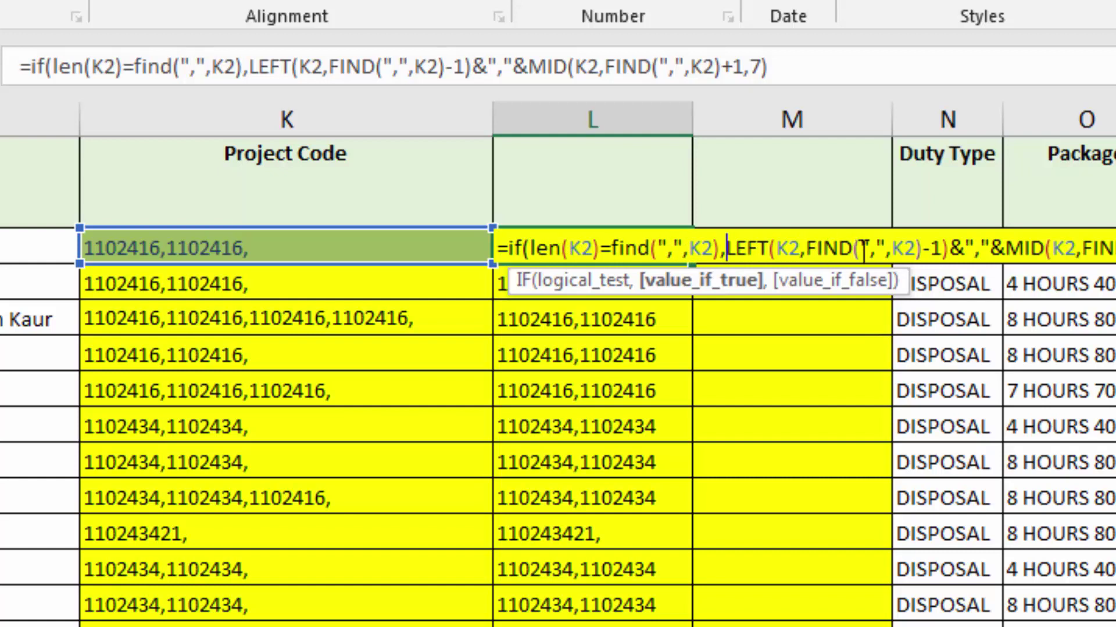
Step: Swap the &","& before MID for a comma and close the IF, so L2 shows 1102416
left_click(992, 250)
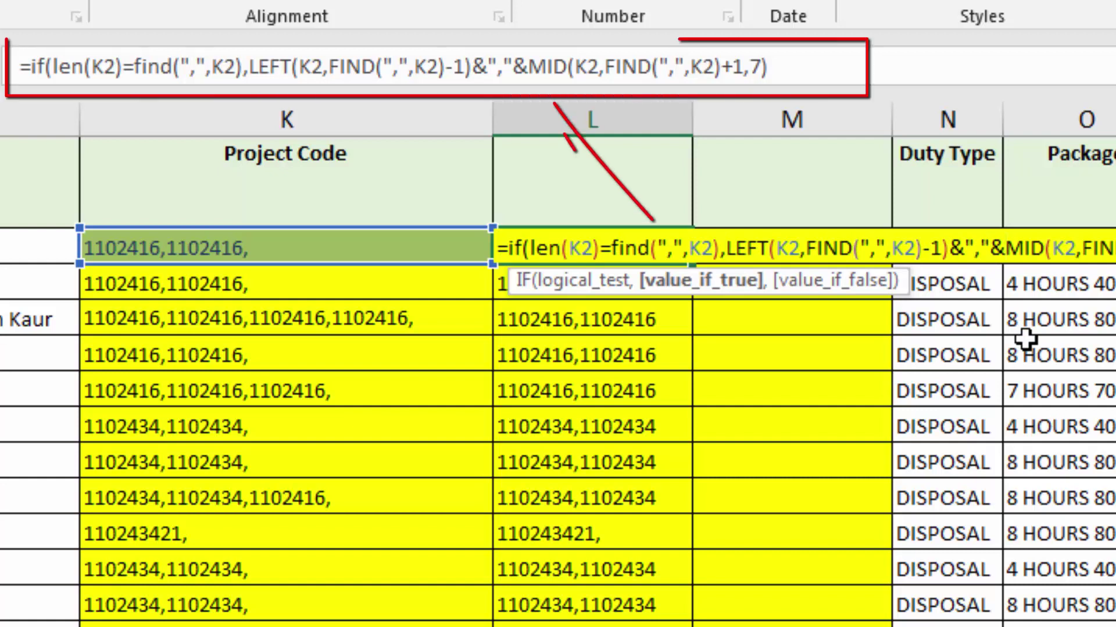
key("BackSpace")
key("Delete")
key("BackSpace")
key("BackSpace")
key("BackSpace")
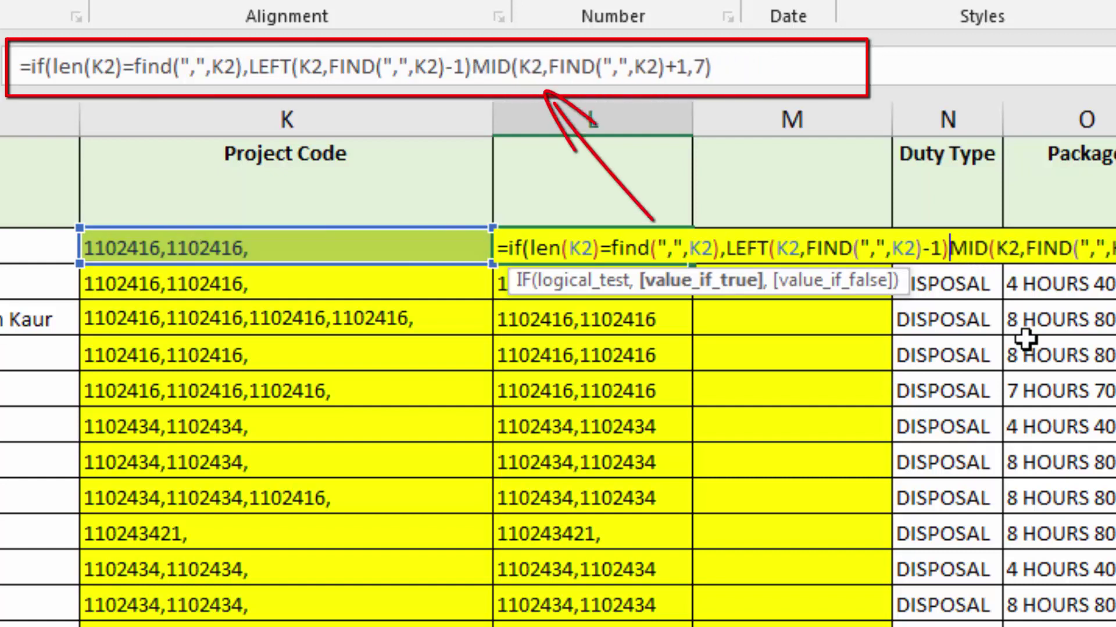
type(",7")
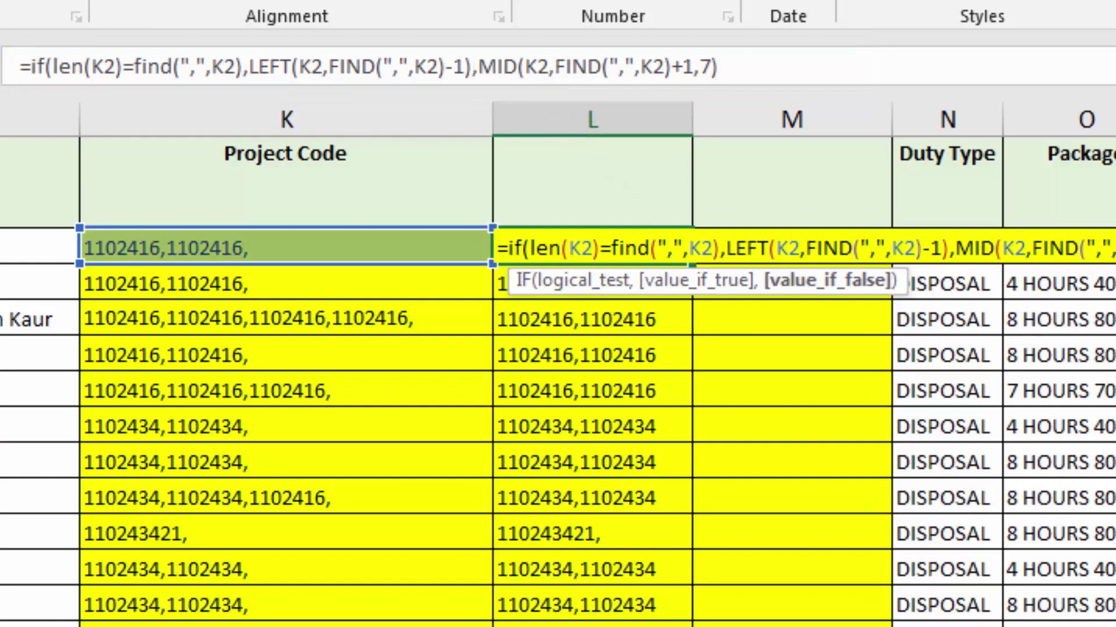
type(")")
key("Return")
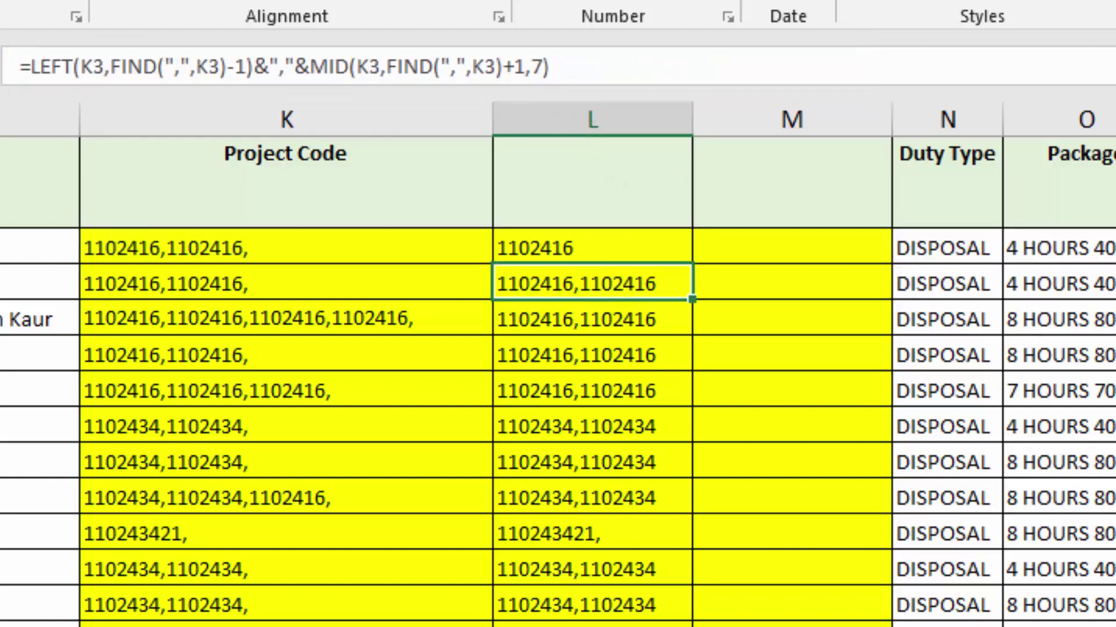
Step: Fill the IF formula from L2 down column L and check the result in L10
left_click(599, 244)
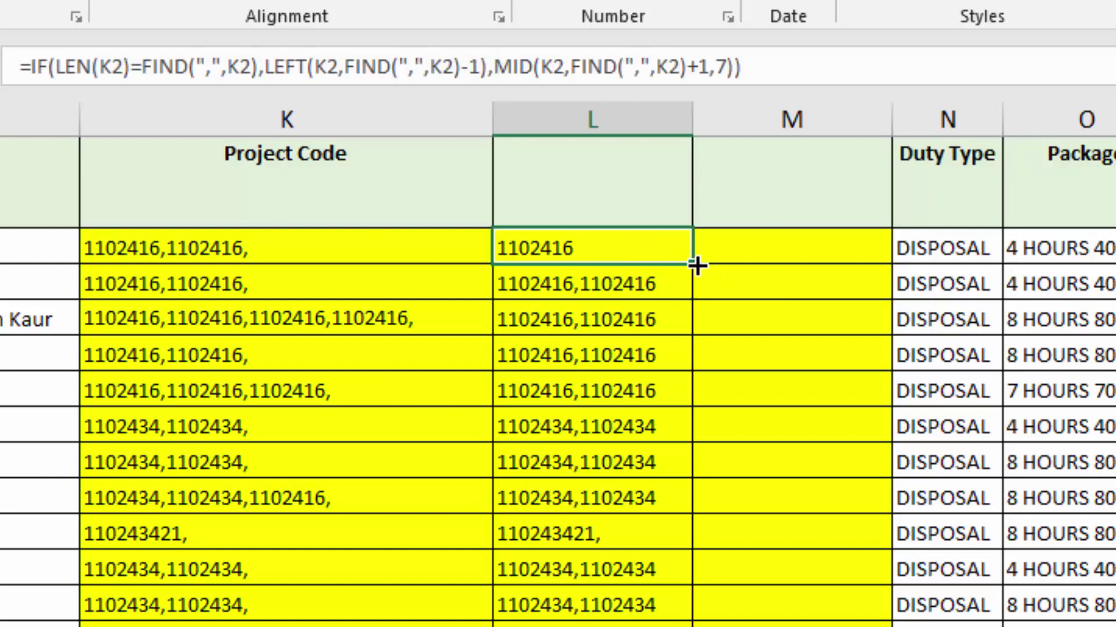
left_click_drag(696, 274, 695, 626)
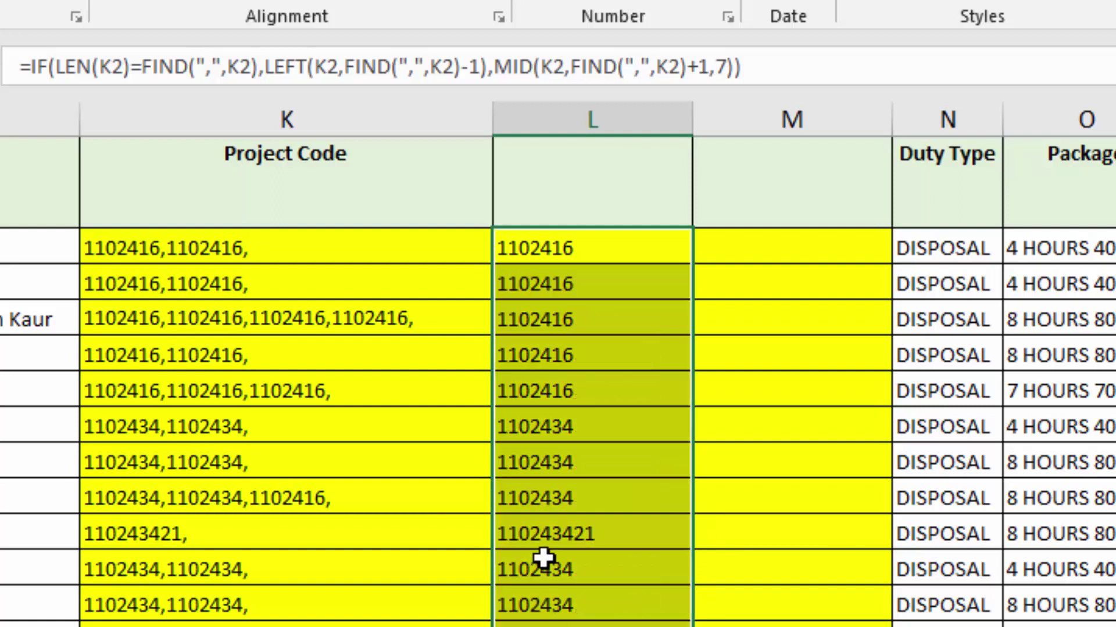
left_click(556, 547)
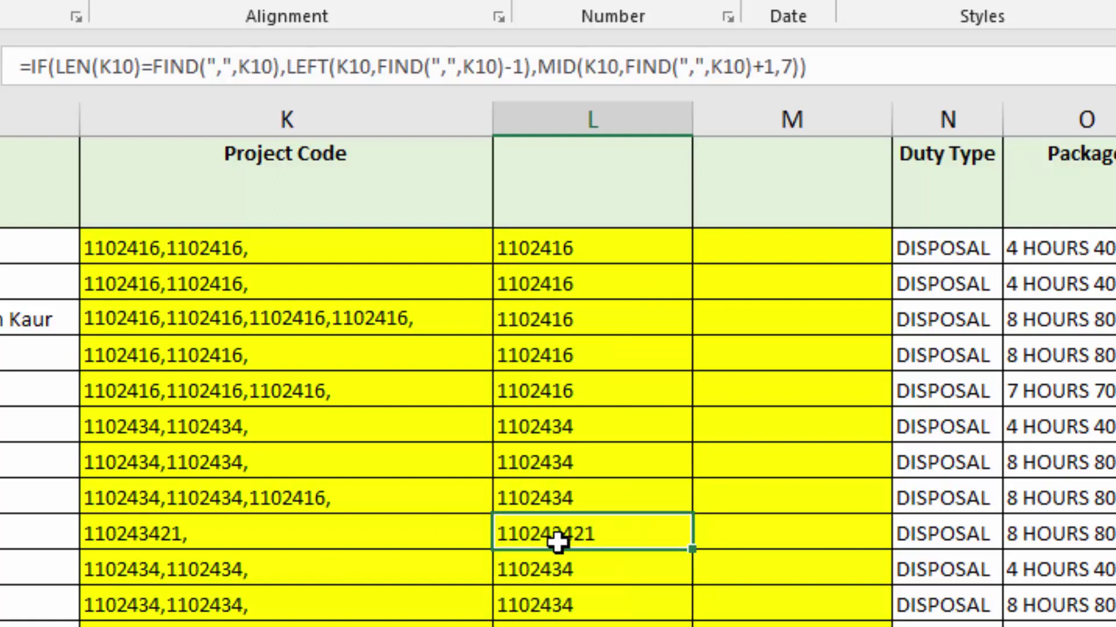
Step: Change K2's second code from 1102416 to 1102426 and confirm L2 now returns 1102426
left_click(215, 250)
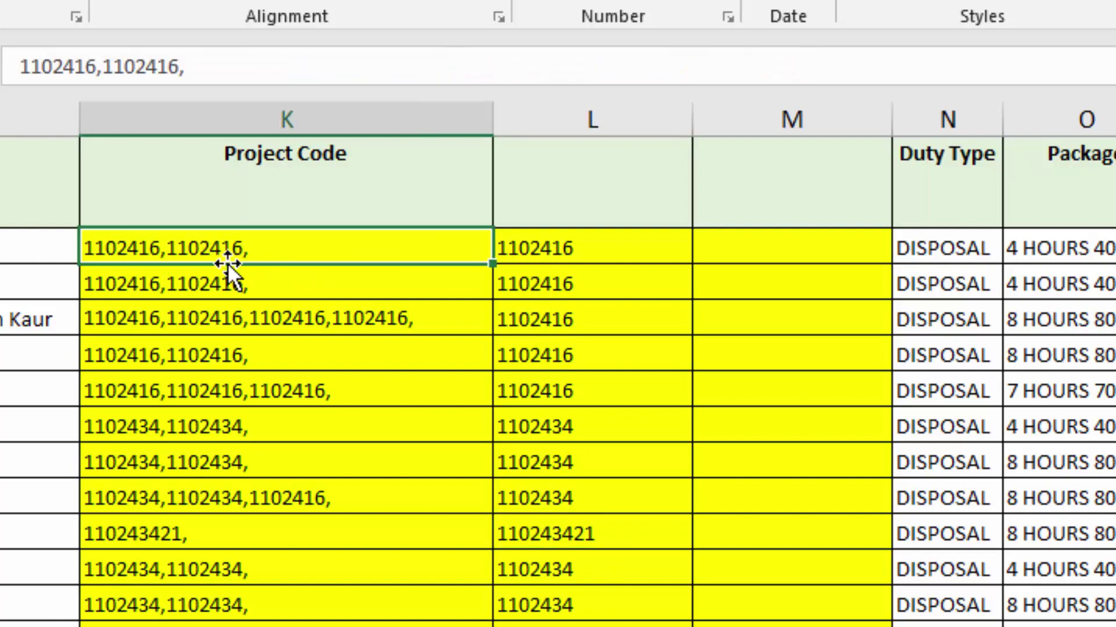
key("F2")
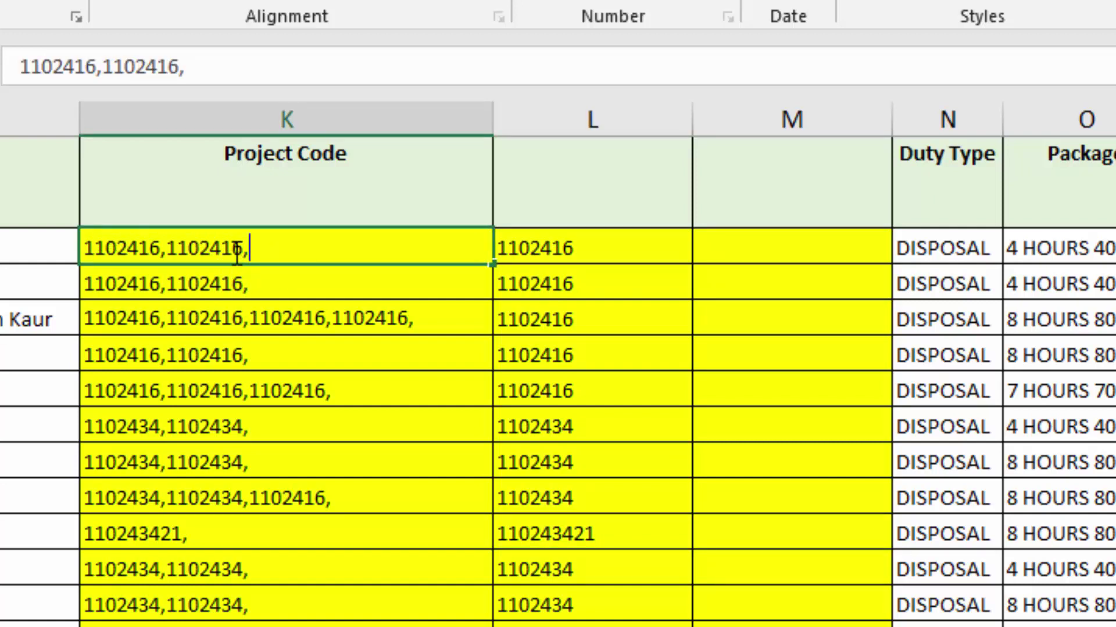
left_click(233, 248)
key("BackSpace")
type("2")
key("Return")
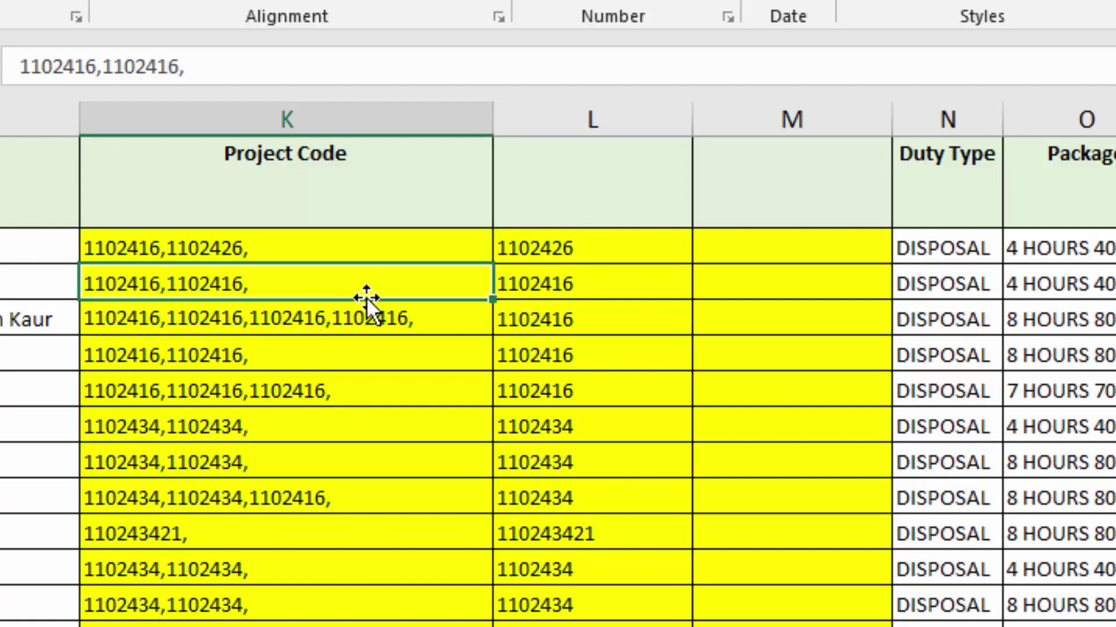
left_click(550, 235)
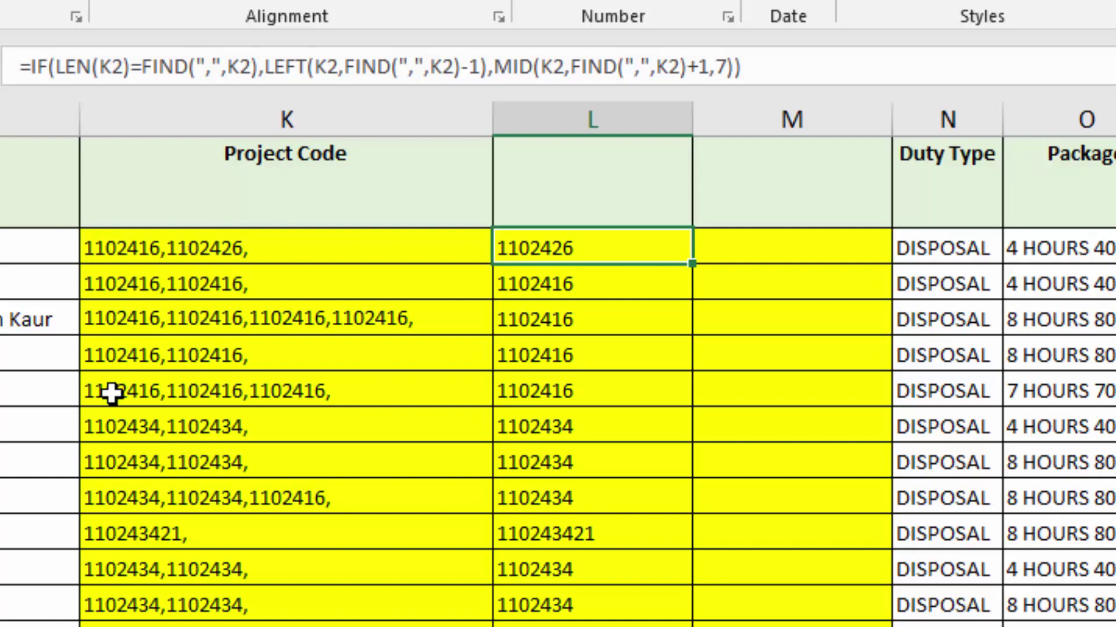
scroll(109, 393, "down", 3)
scroll(557, 382, "down", 2)
scroll(558, 382, "down", 5)
scroll(557, 381, "down", 3)
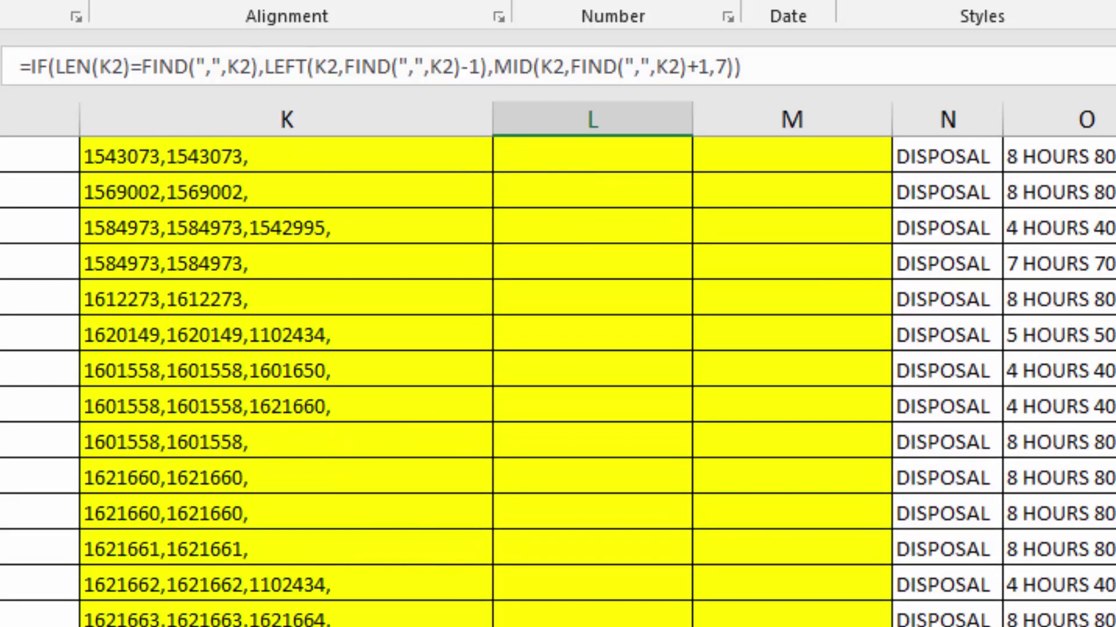
scroll(558, 382, "down", 4)
scroll(128, 555, "down", 4)
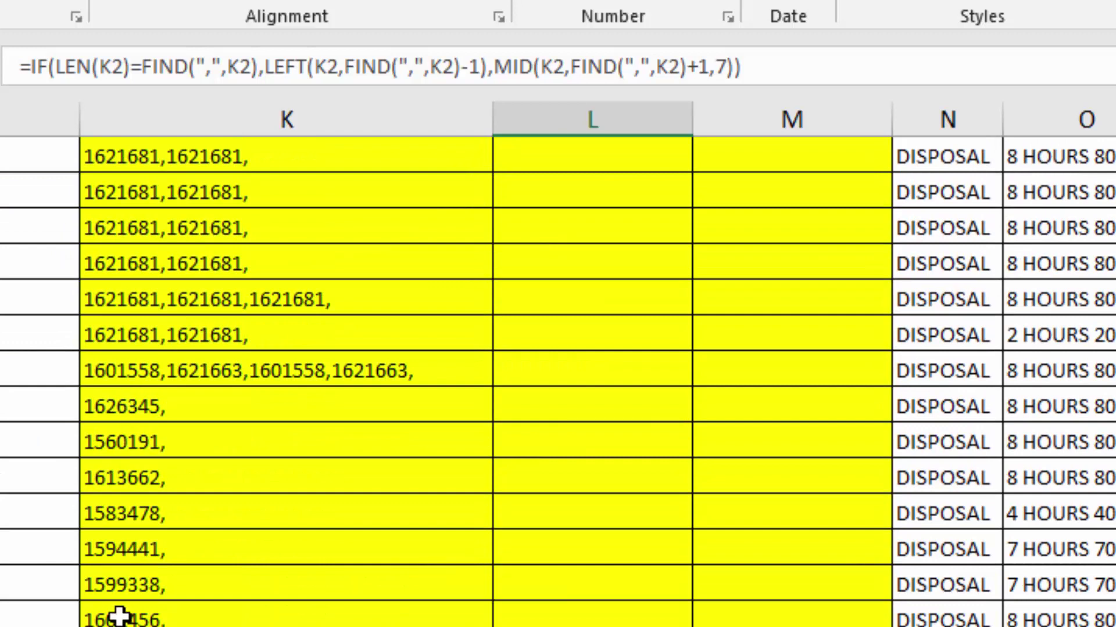
scroll(116, 610, "down", 2)
scroll(119, 616, "down", 2)
scroll(121, 617, "up", 8)
scroll(120, 617, "up", 10)
scroll(121, 618, "up", 10)
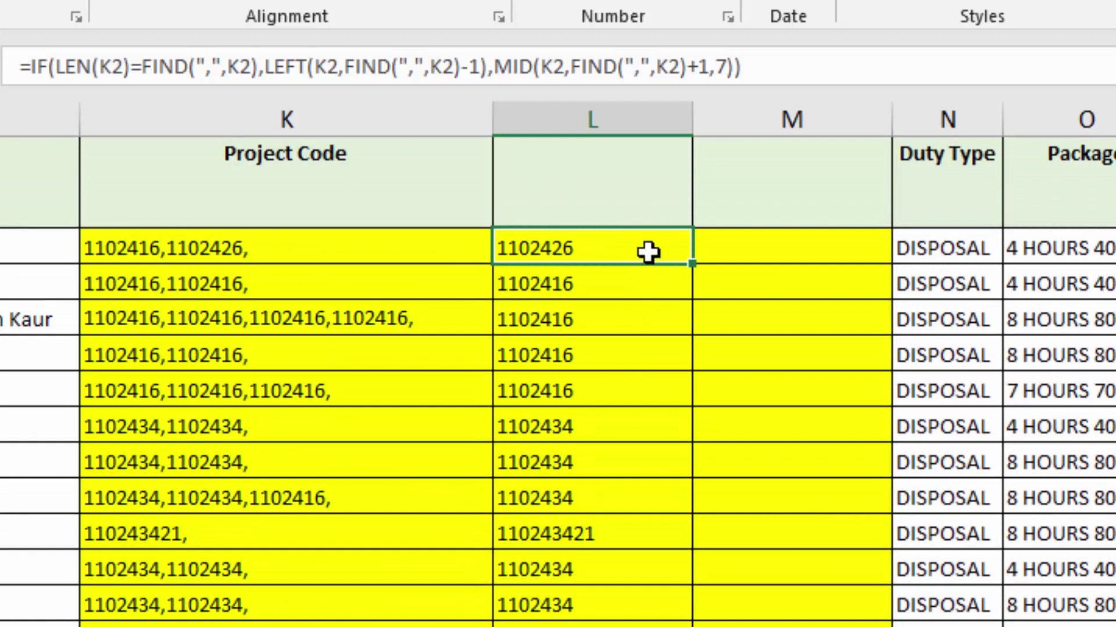
left_click(653, 535)
left_click(650, 624)
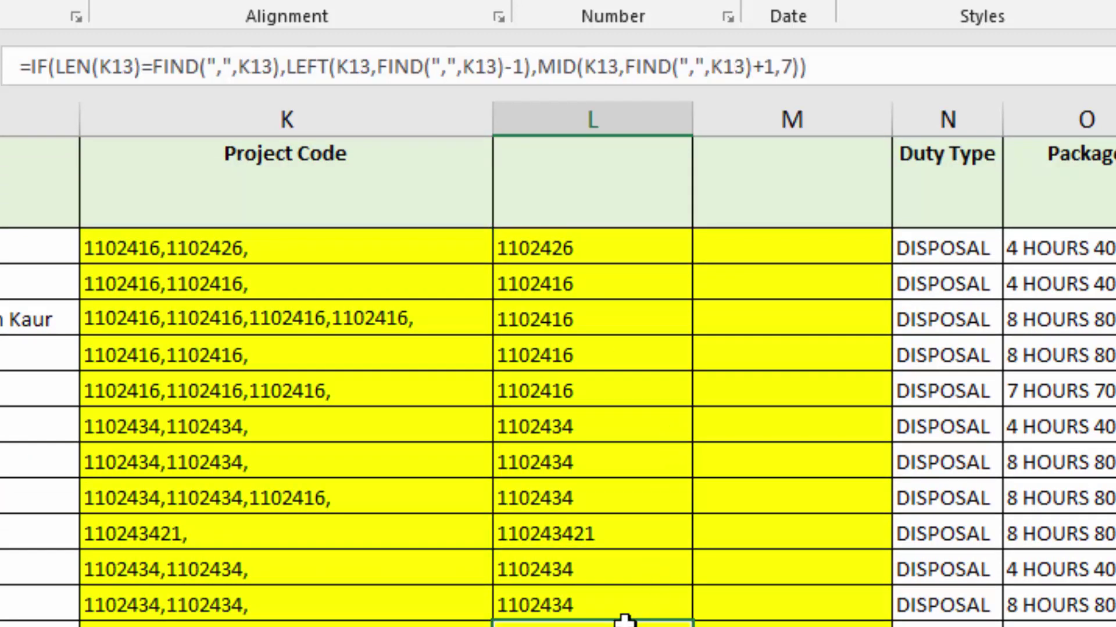
left_click(597, 255)
left_click(121, 252)
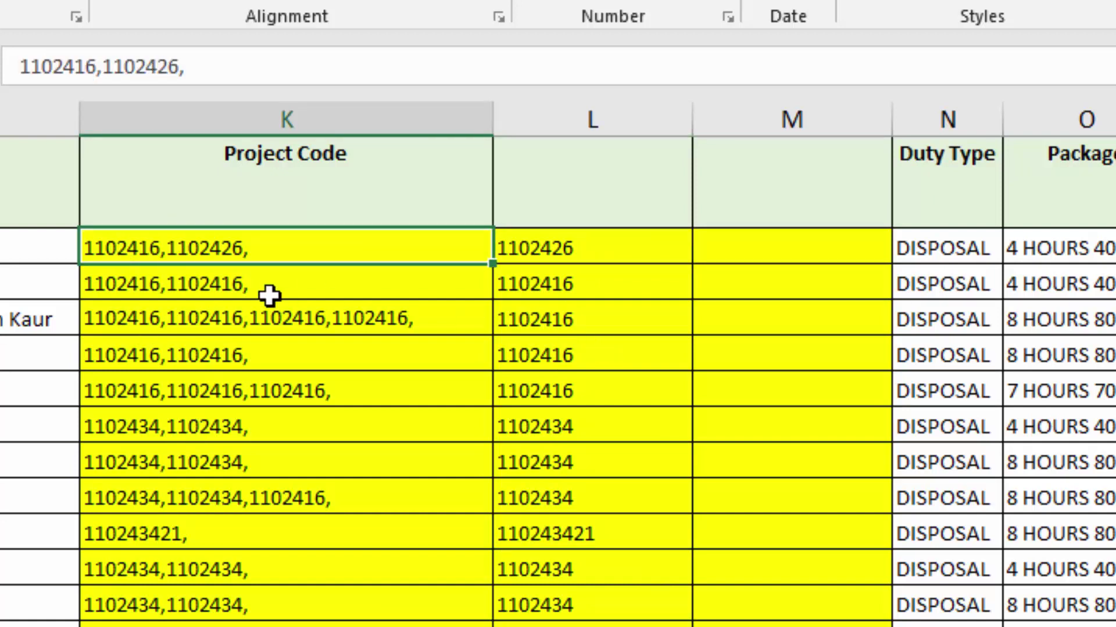
left_click(192, 271)
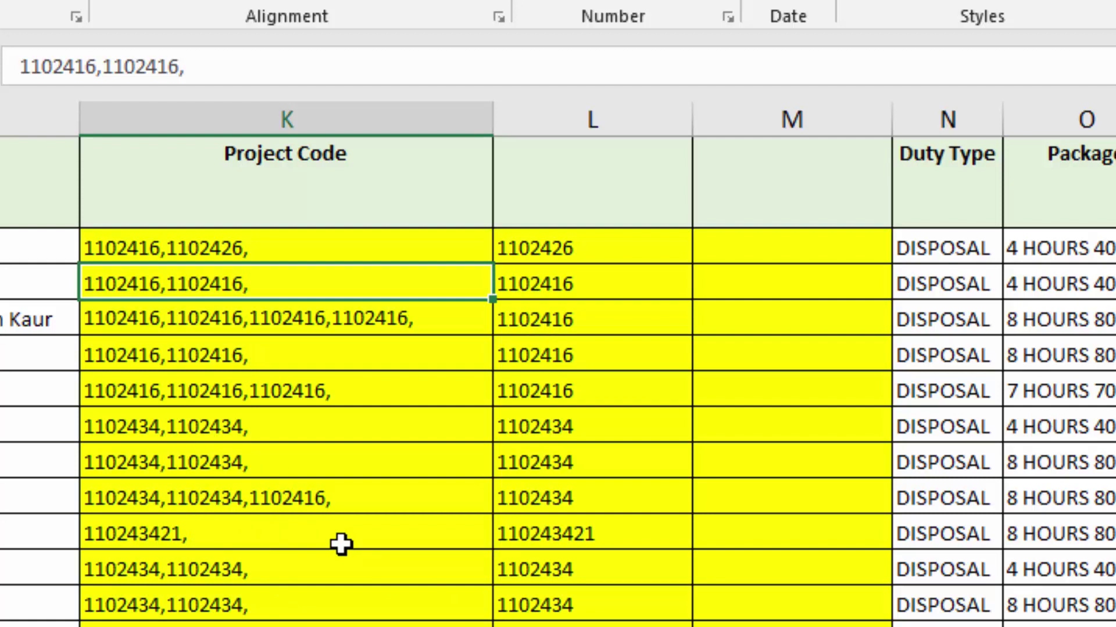
left_click(729, 256)
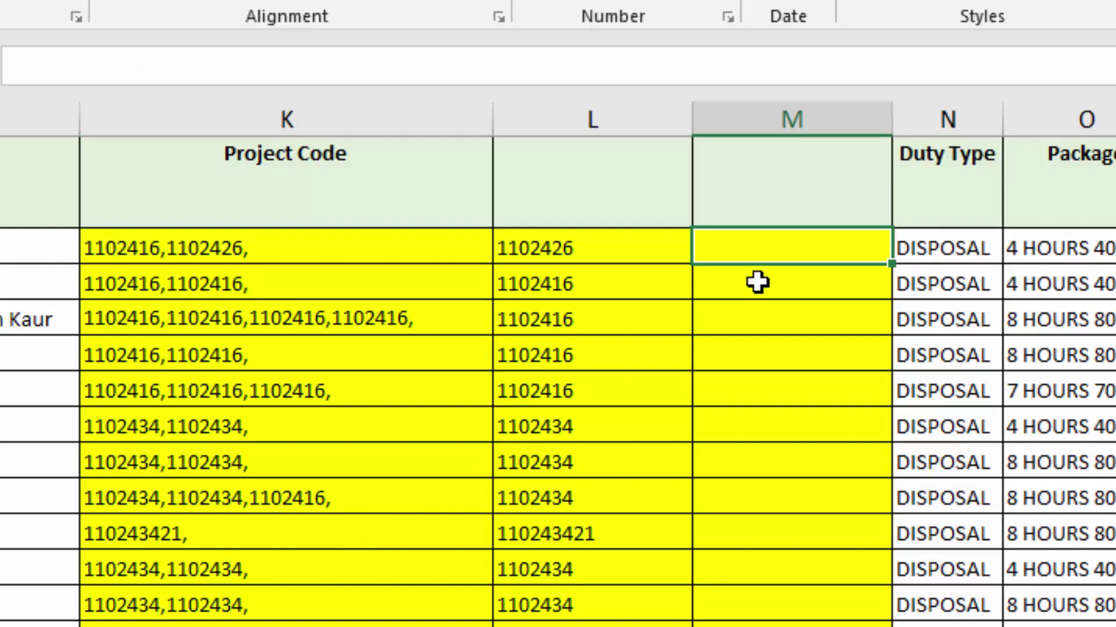
Step: Build the partial M2 formula =IF(LEN(K2)=FIND(",",K2),LEFT(K2,FIND(",",K2) without entering it
type("=")
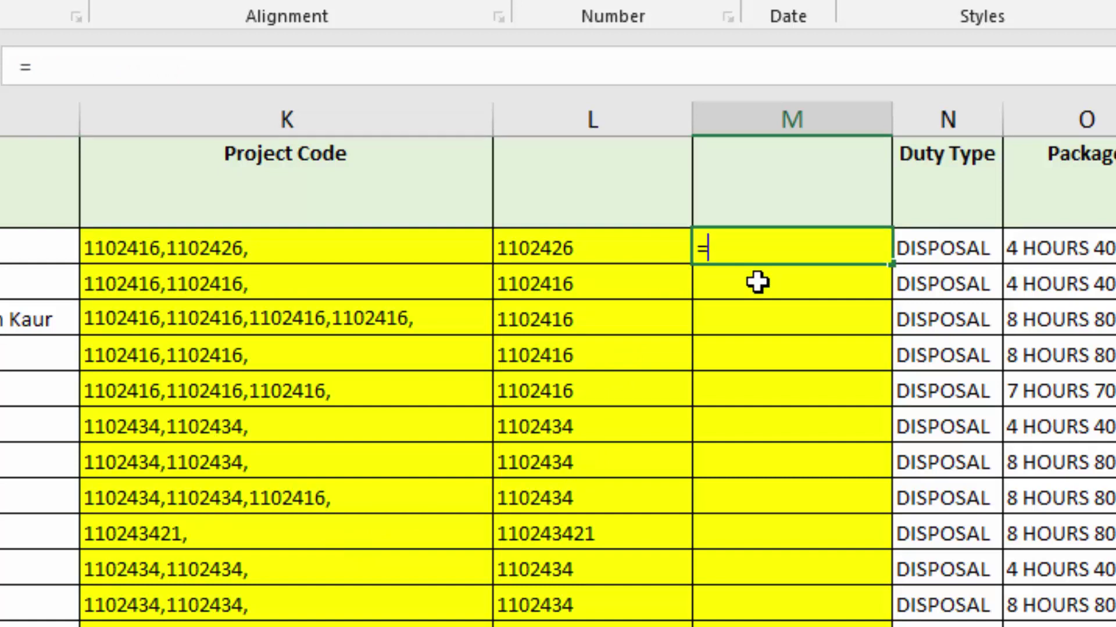
type("if(")
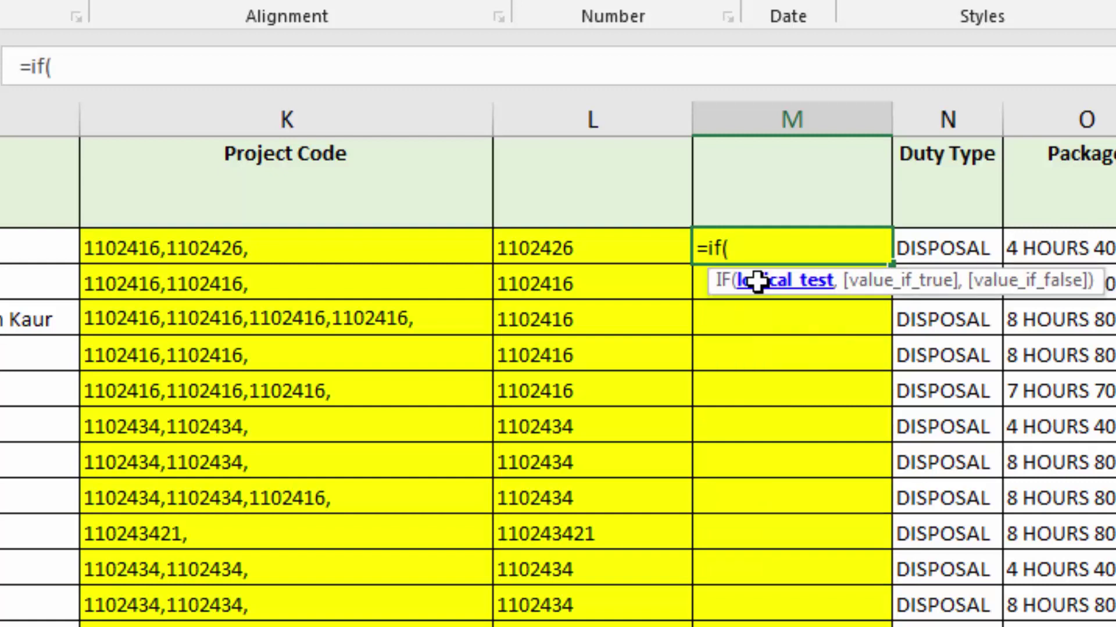
type("len")
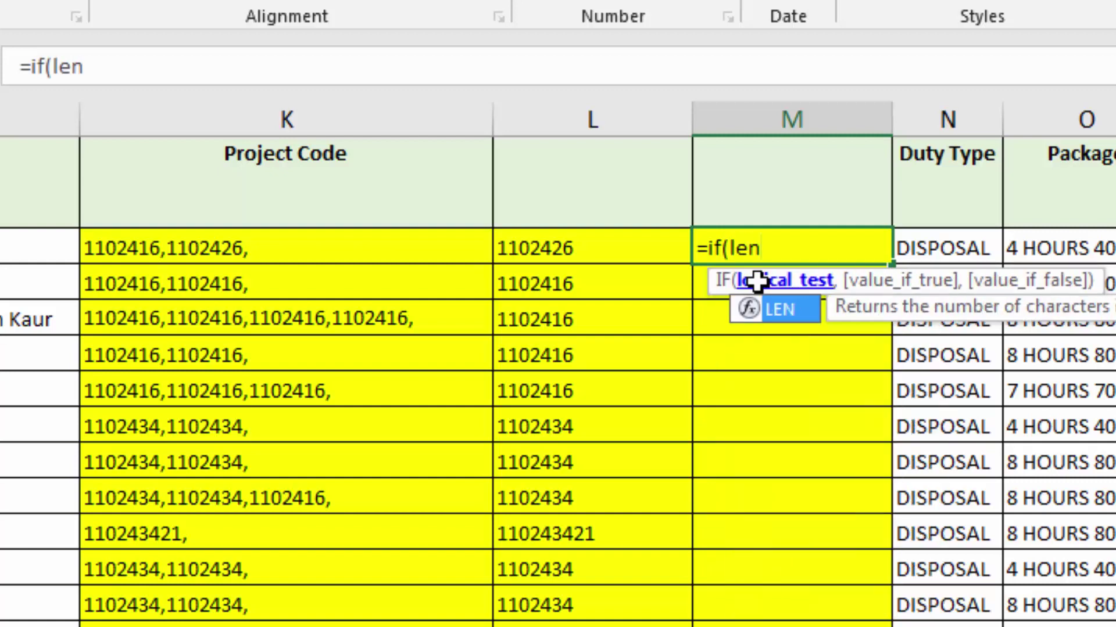
type("(")
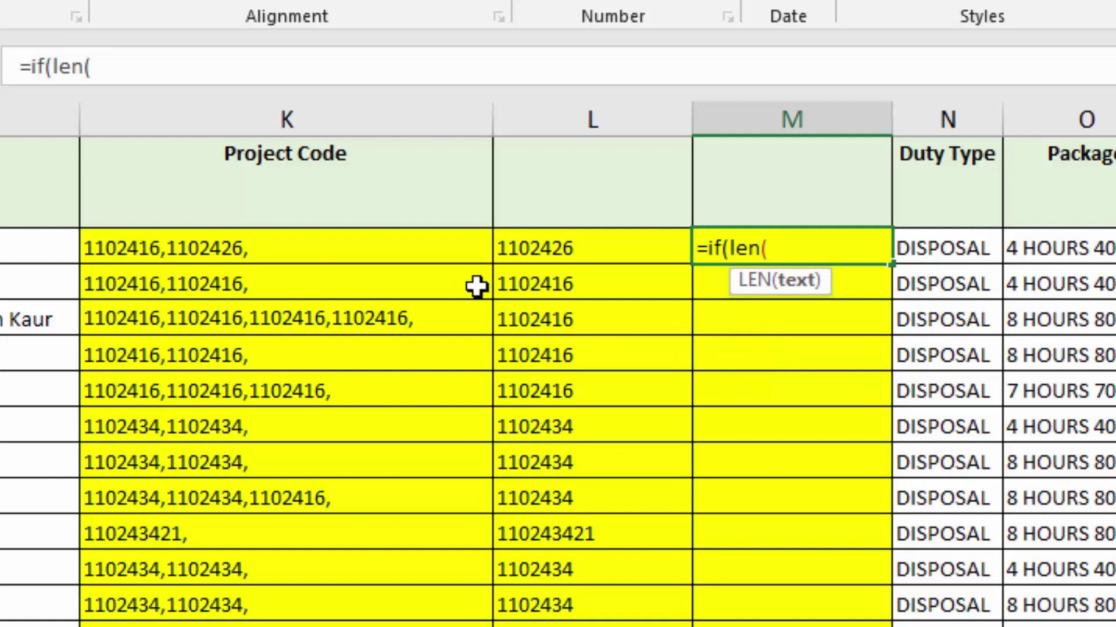
left_click(317, 251)
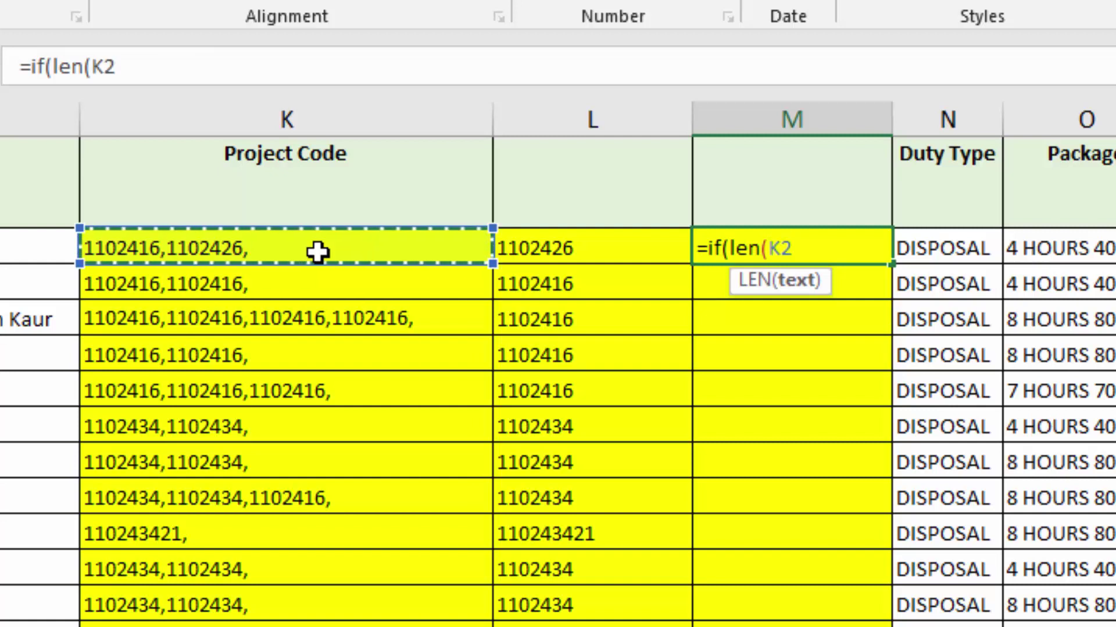
type(")=")
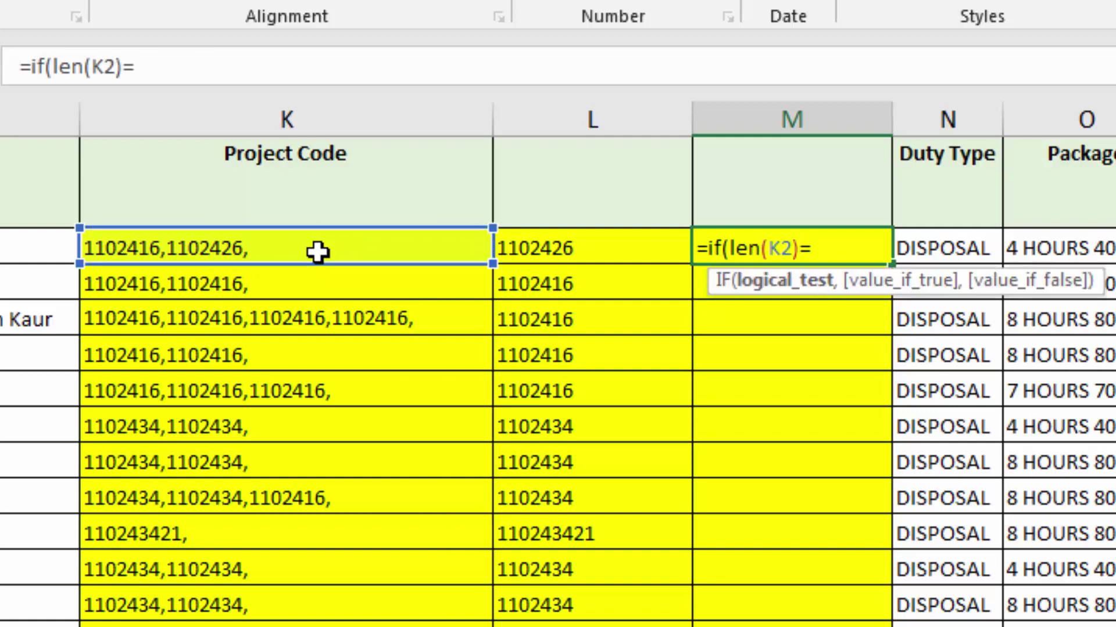
type("find(\"")
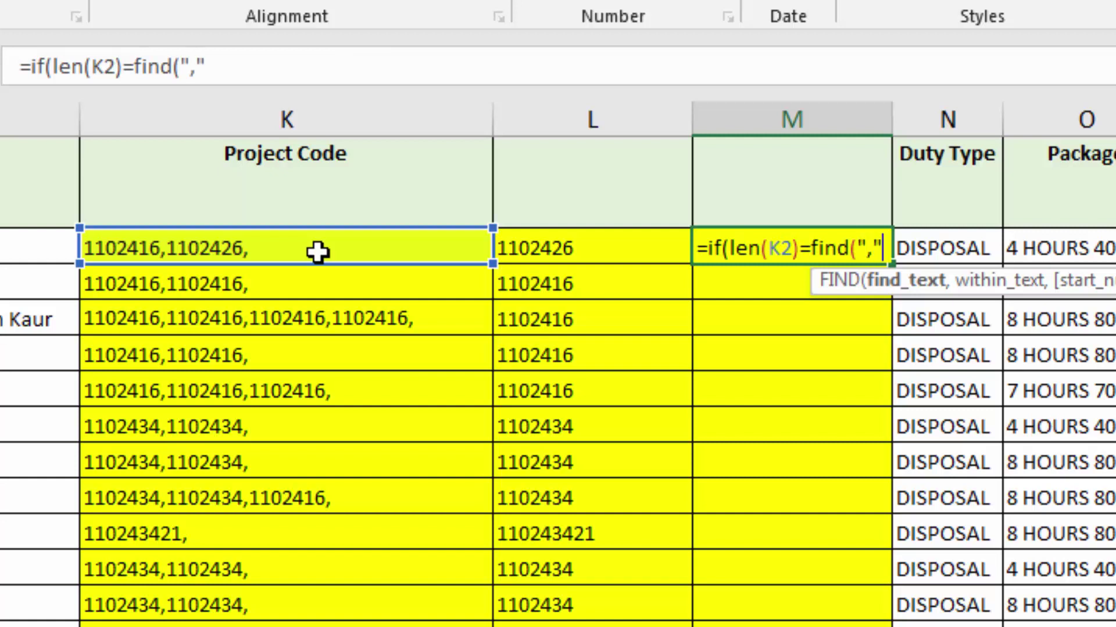
type(",")
left_click(279, 249)
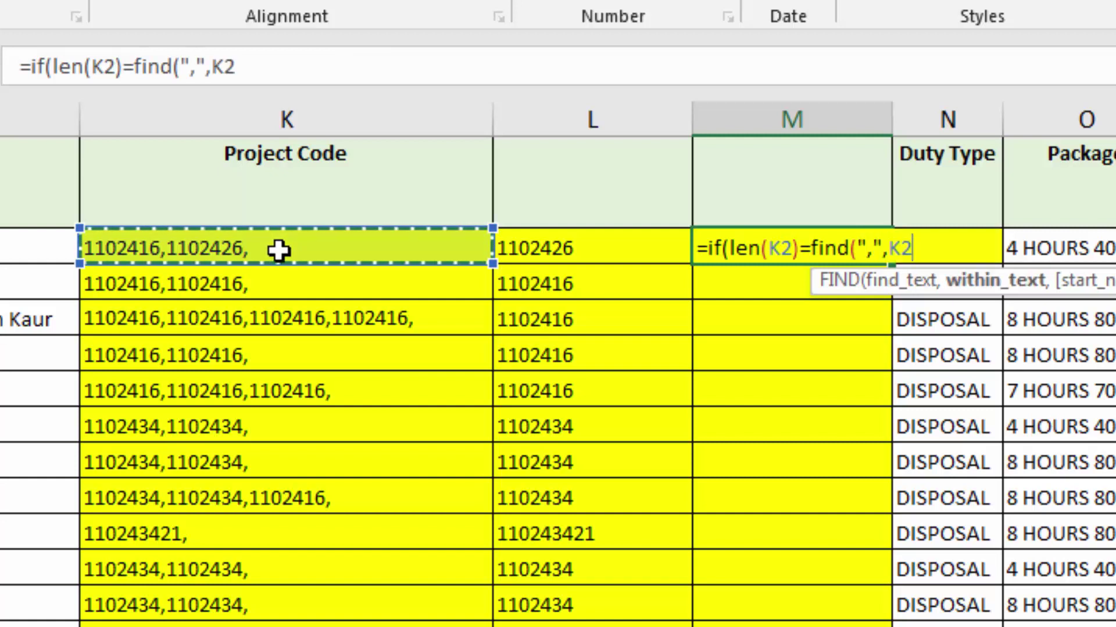
type(")")
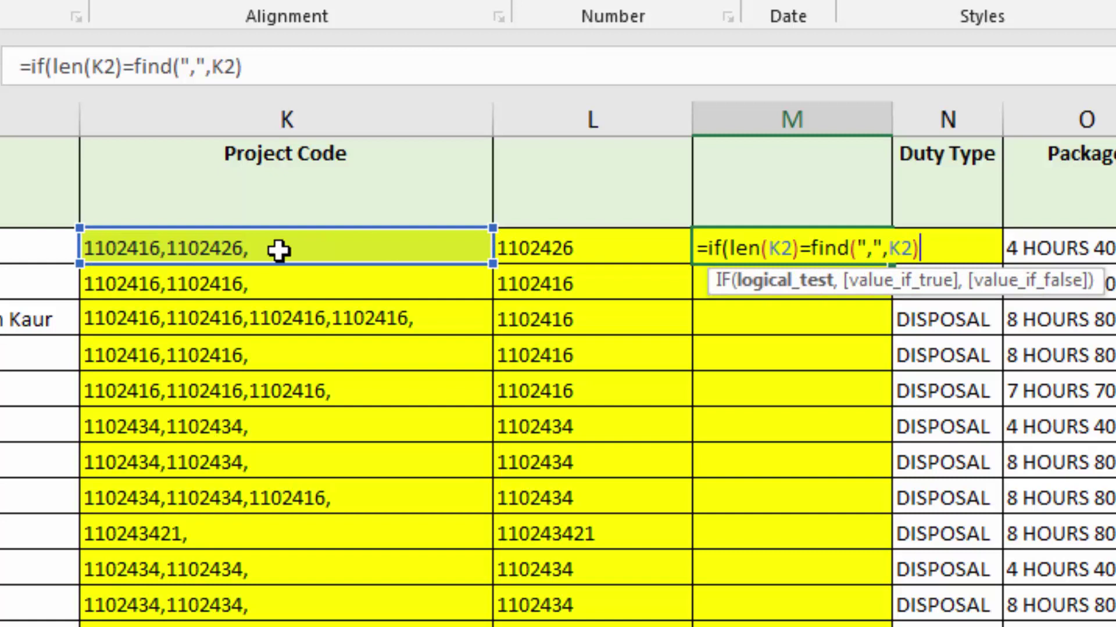
type(",")
type("le")
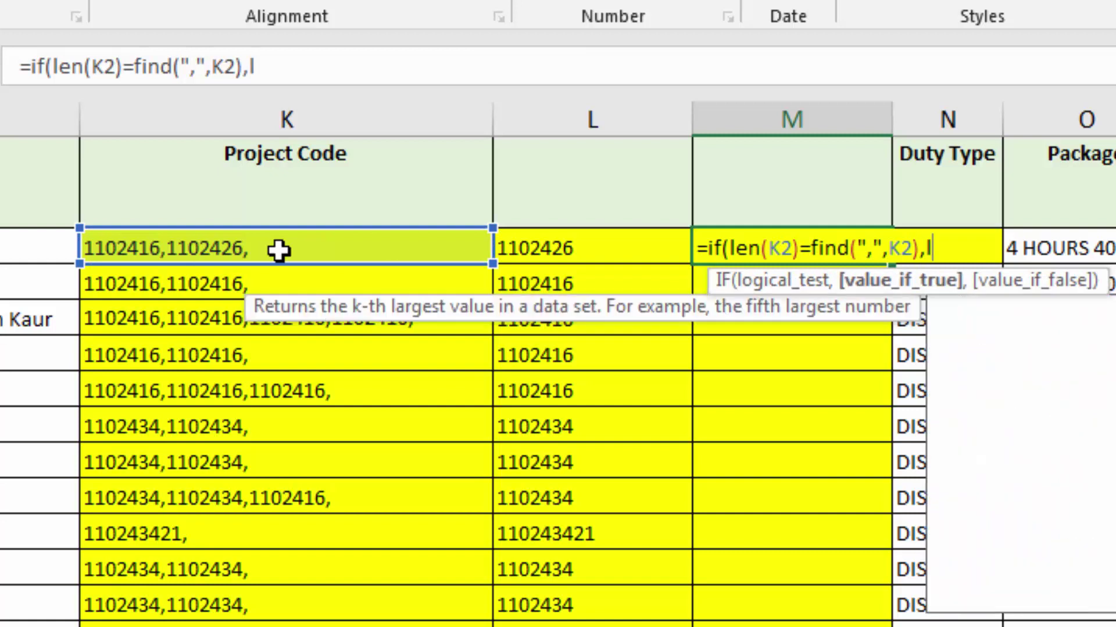
type("ft(")
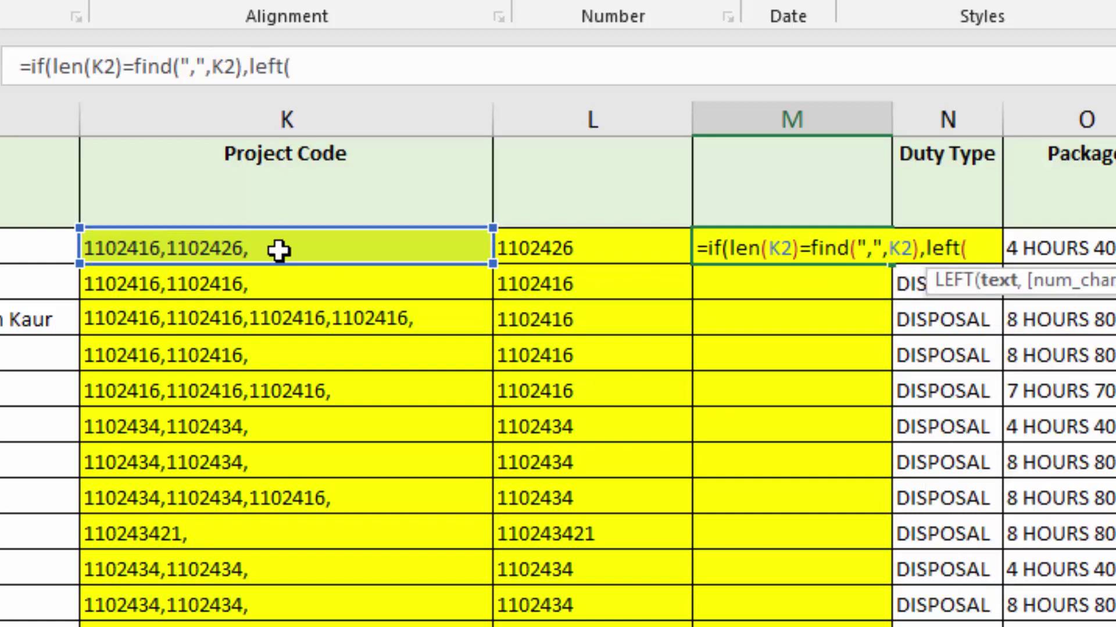
left_click(278, 250)
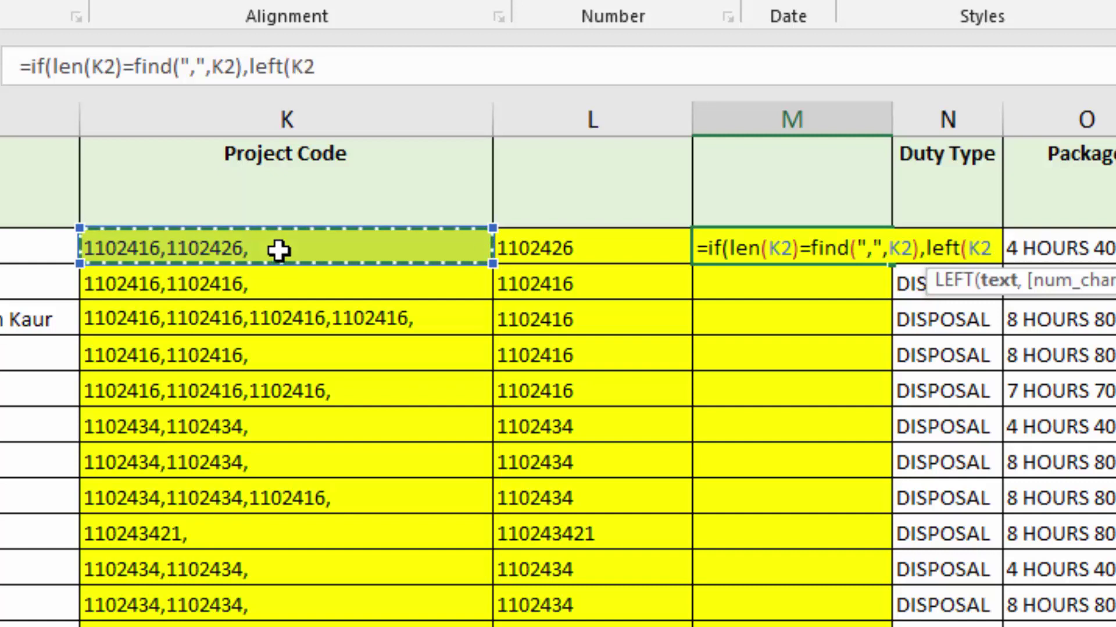
type(",")
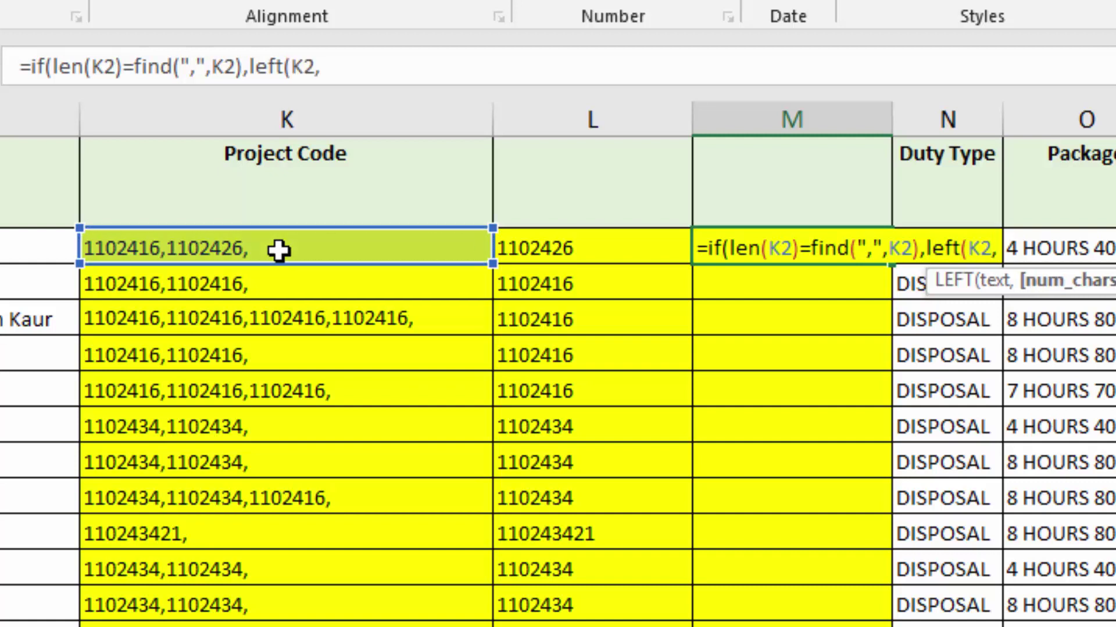
type("find(\"")
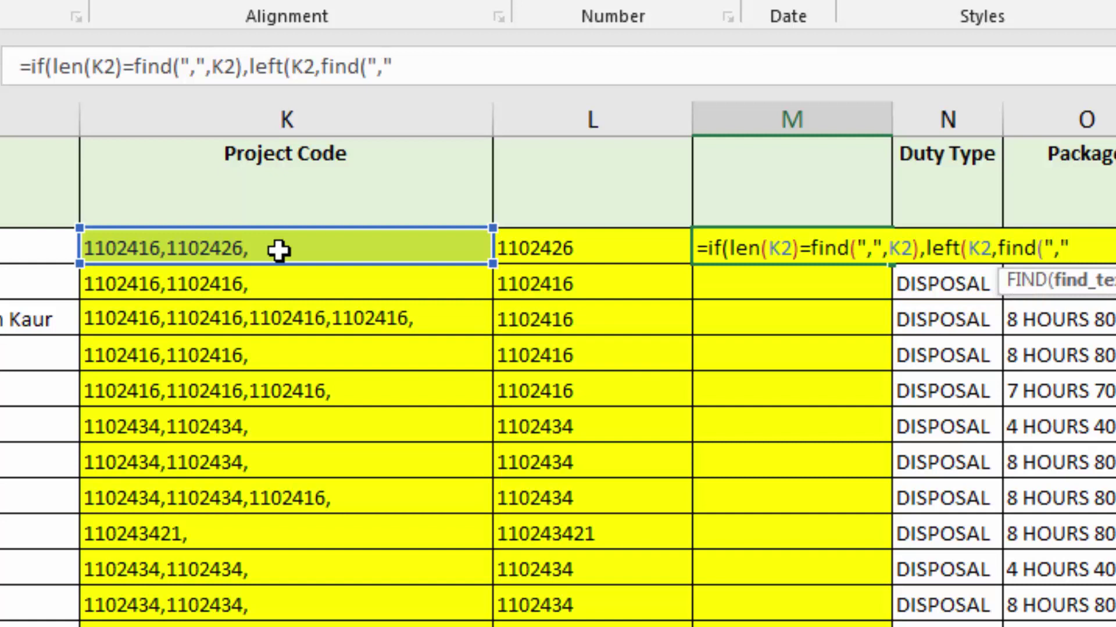
type(",")
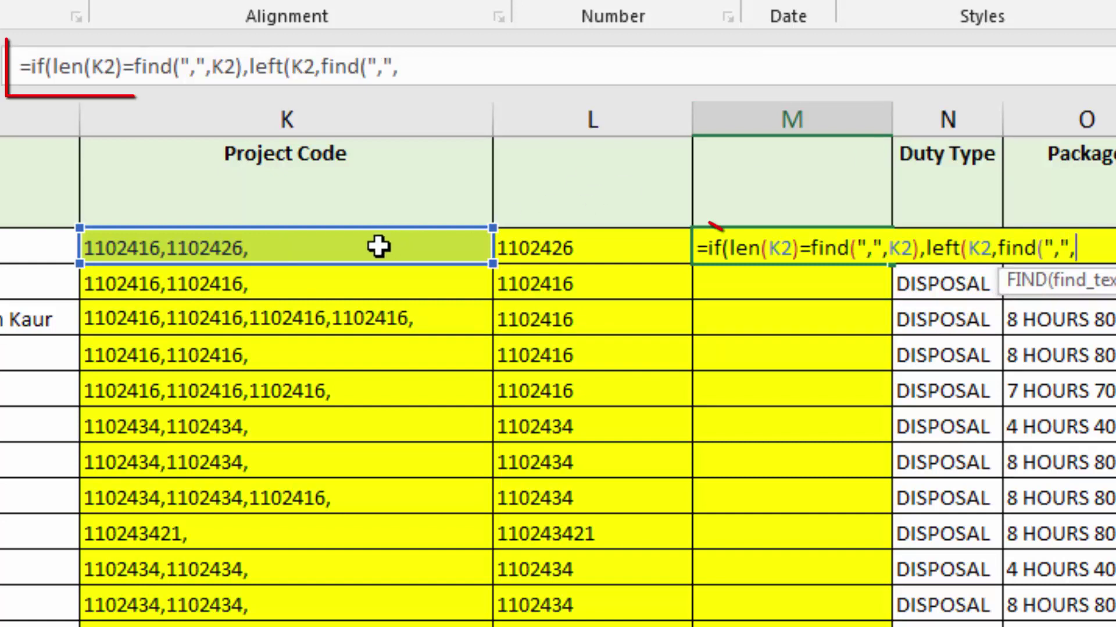
left_click(379, 246)
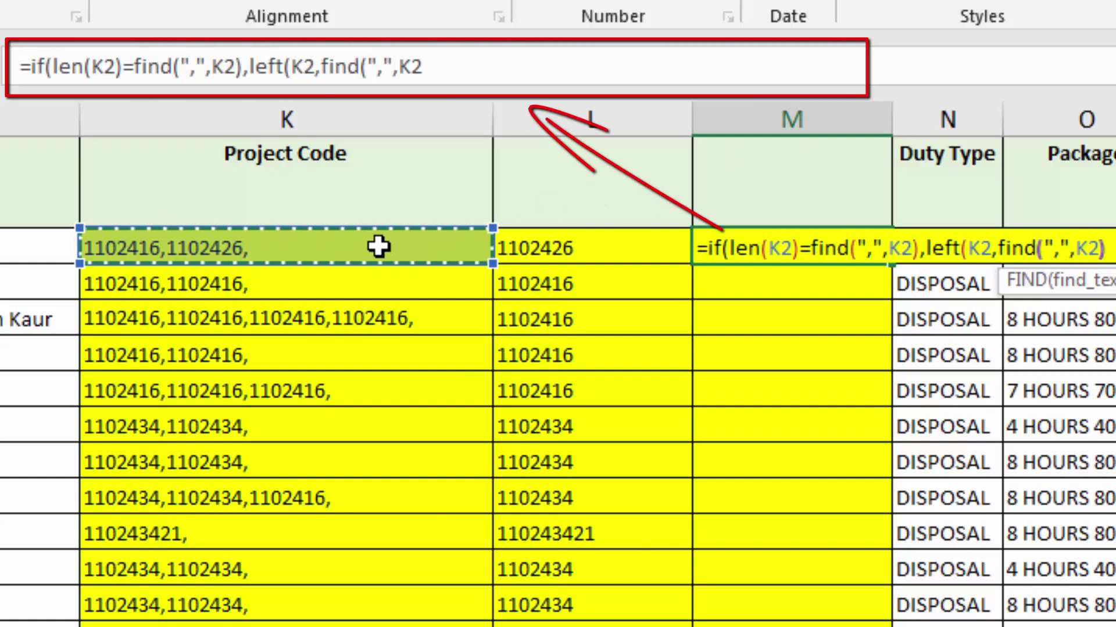
type(")")
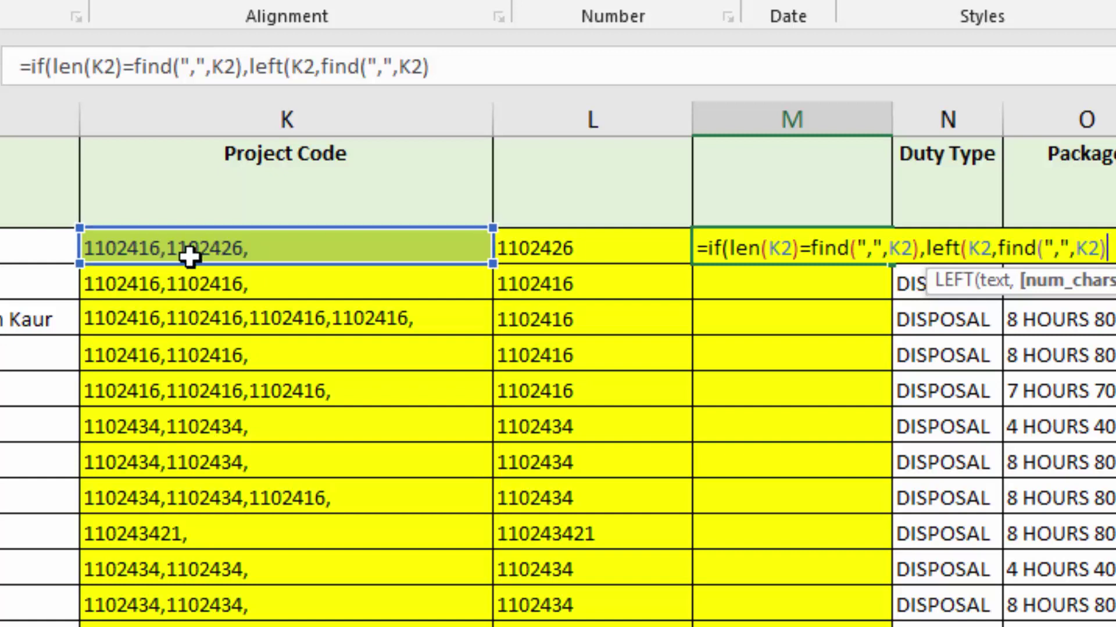
Step: Add a nested IF testing LEN(K2)=FIND(",",K2,10) to M2's formula and begin a MID
type(",")
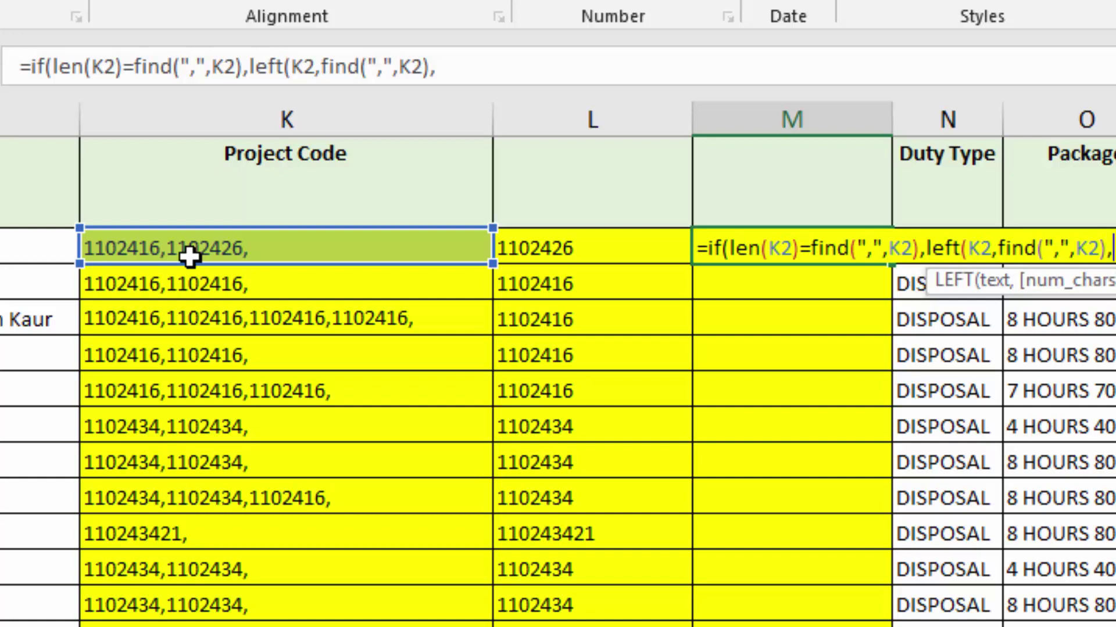
type("if(")
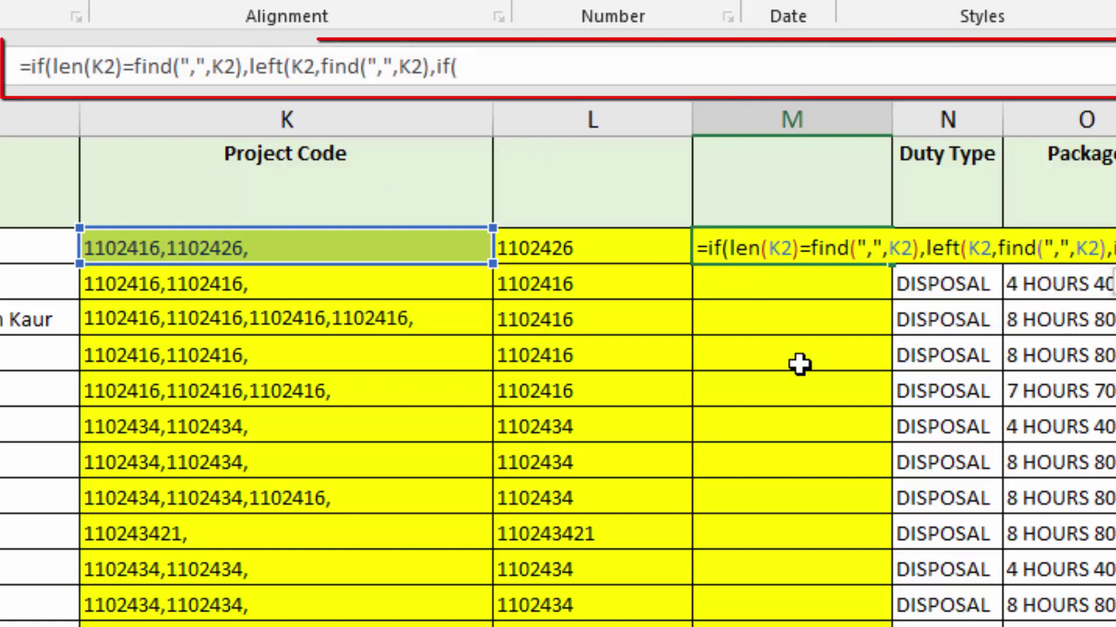
type("len(")
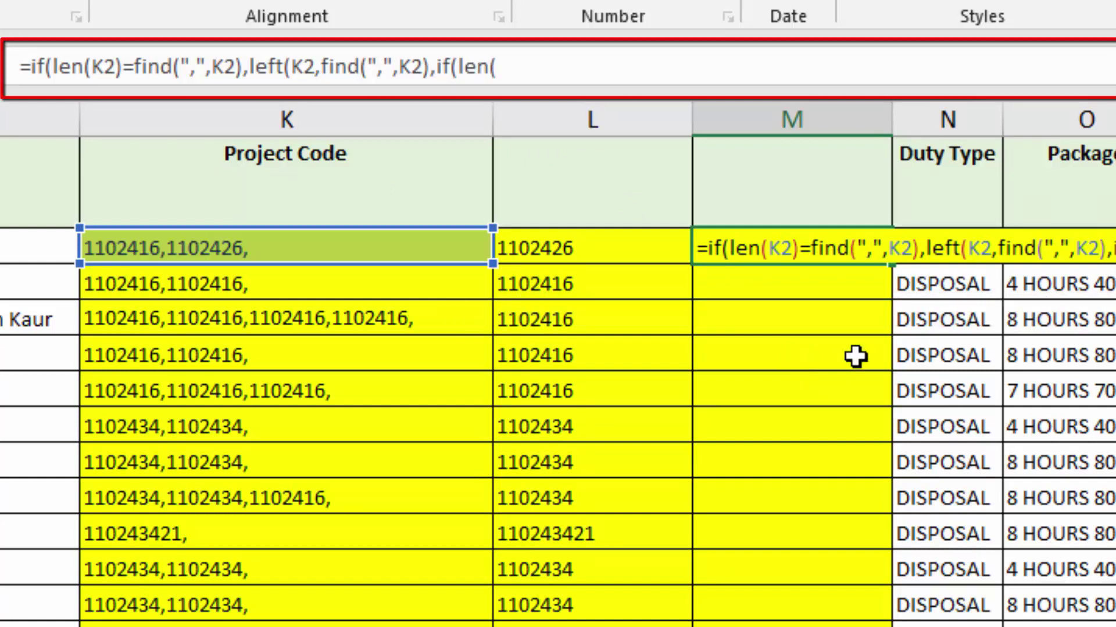
left_click(301, 248)
type(")=")
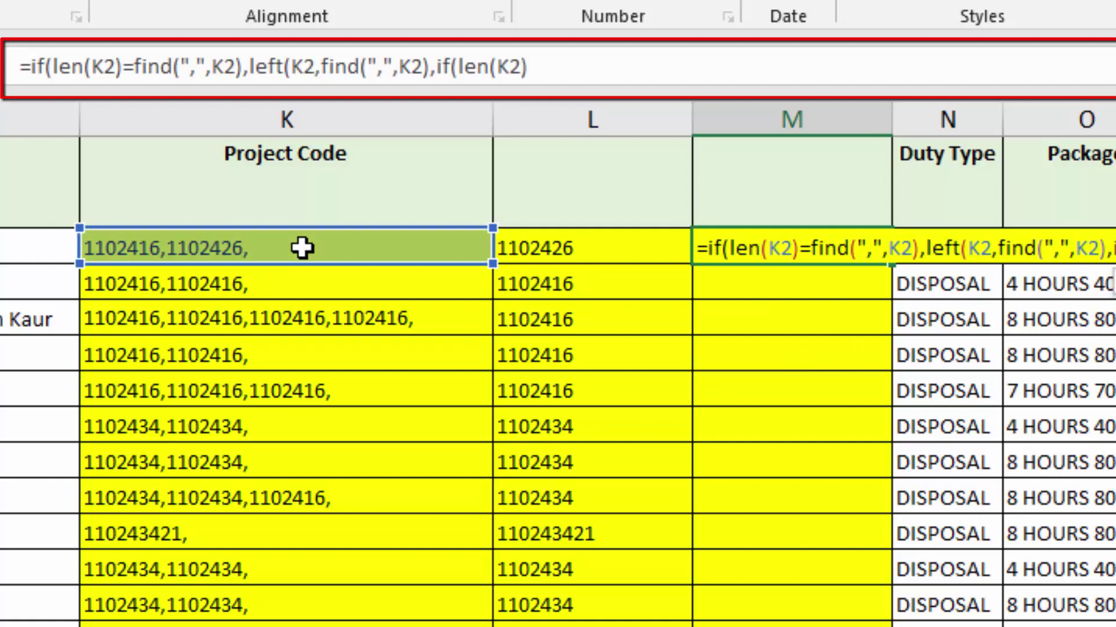
type("find")
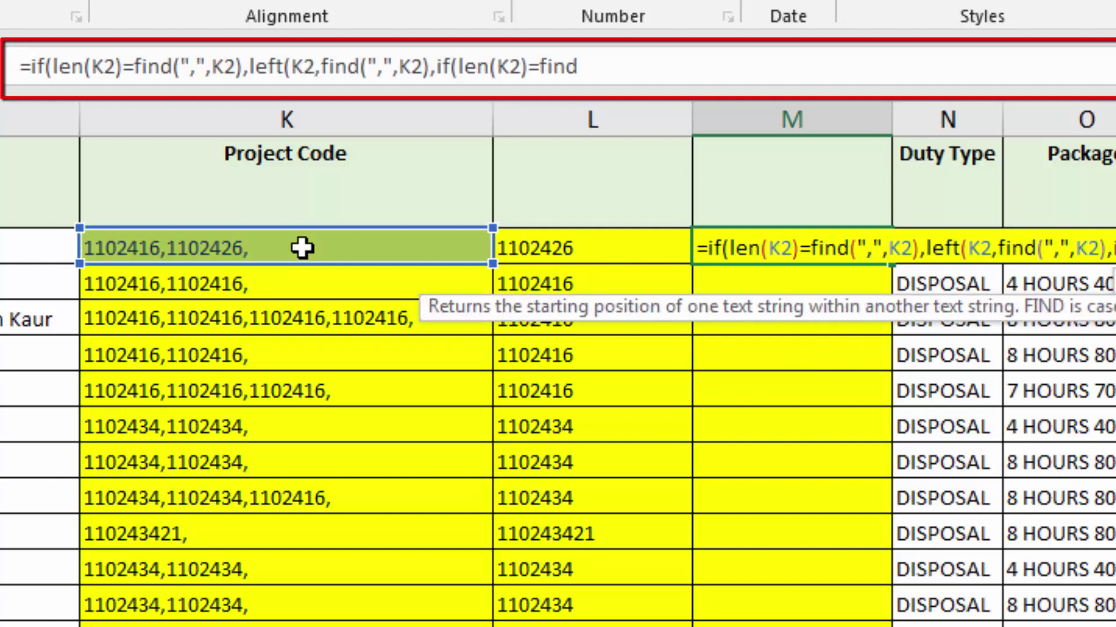
type("(\",\",")
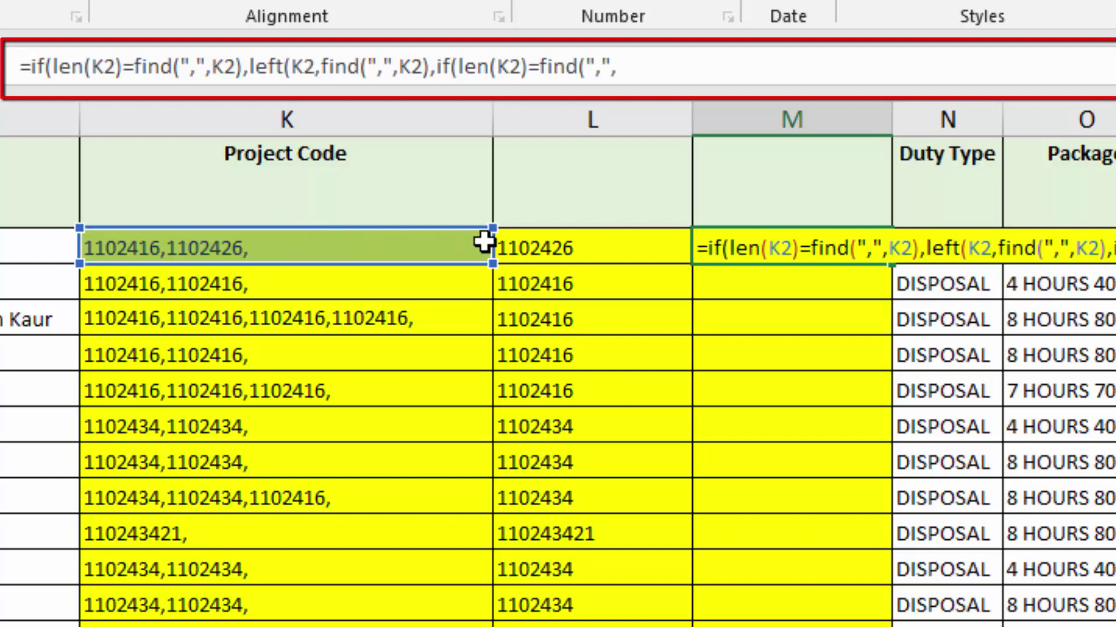
left_click(391, 248)
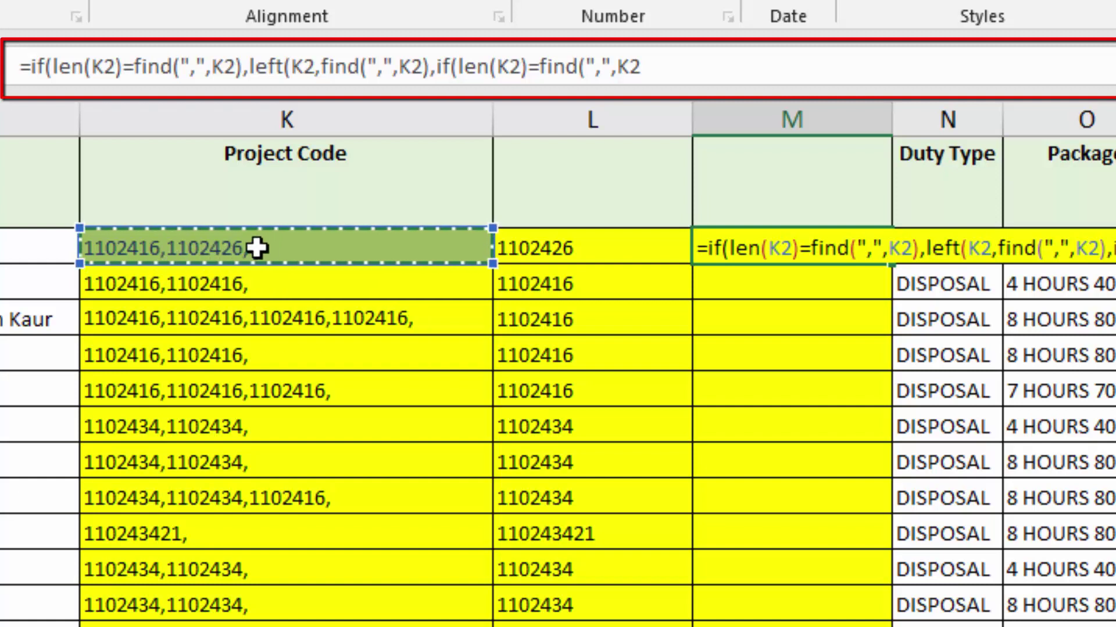
type(",10")
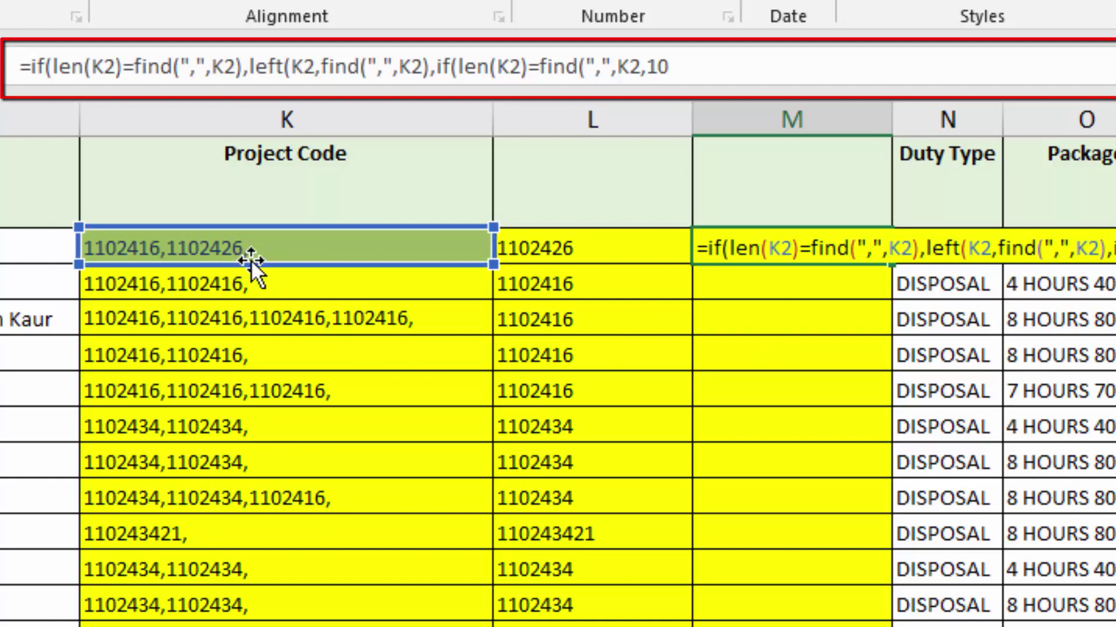
type("),")
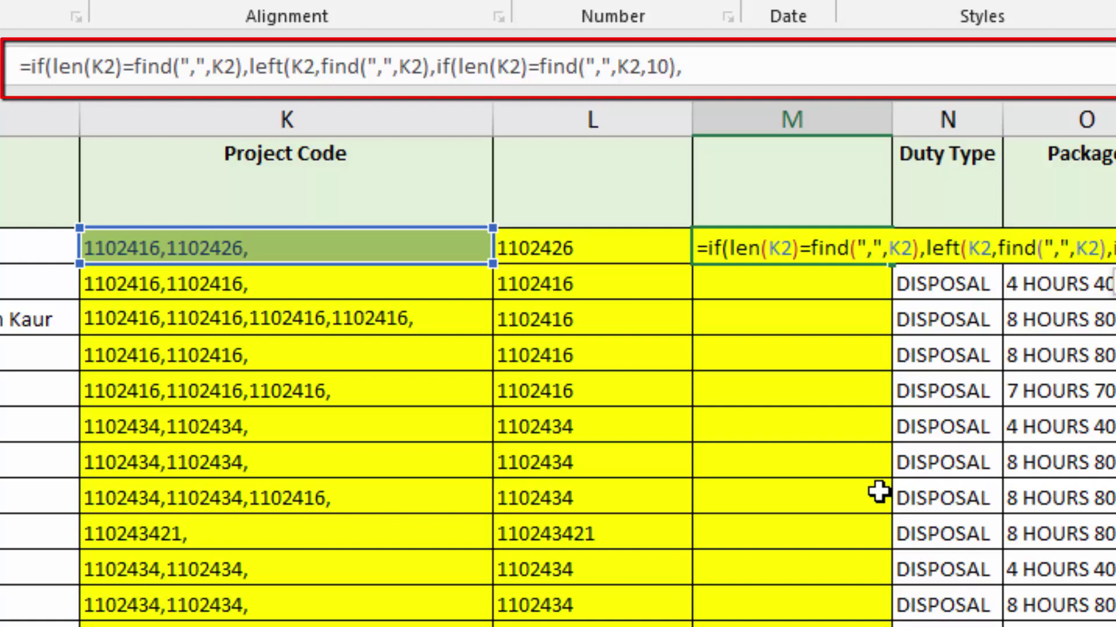
type("mid(")
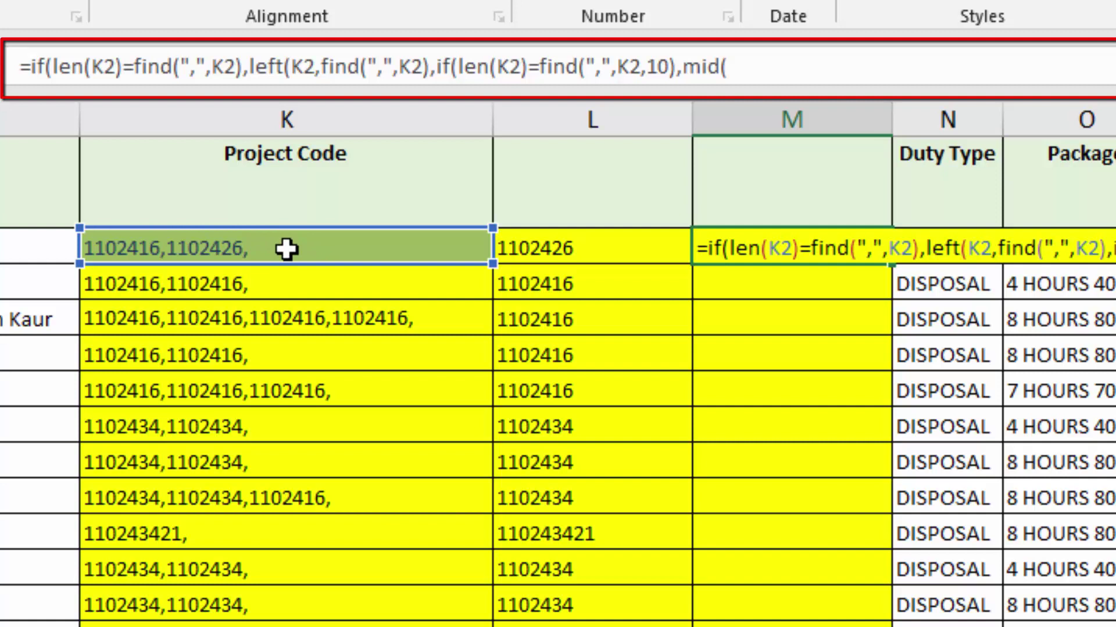
Step: Complete the nested MID(K2,FIND(",",K2)+1,7), correcting the misplaced ,7 in the formula bar
left_click(265, 250)
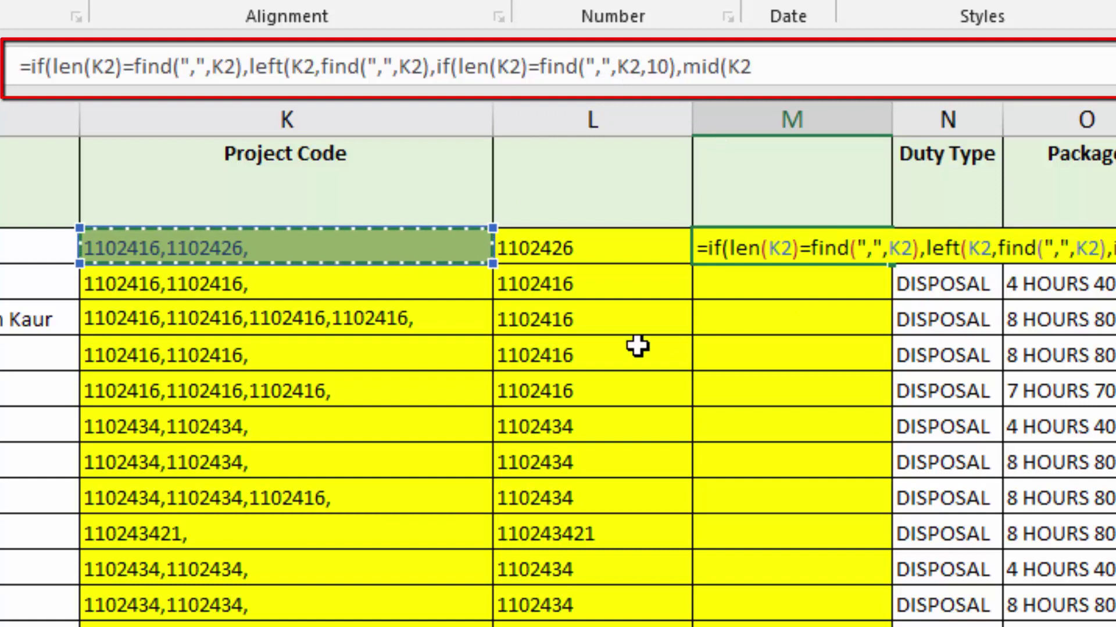
type(",find(\",\",")
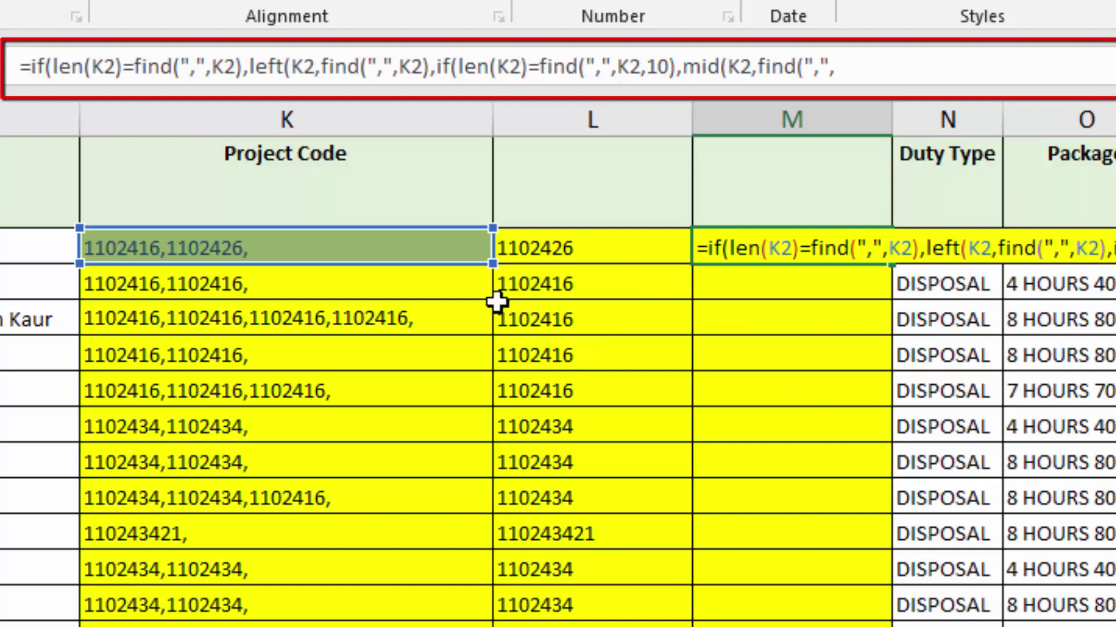
left_click(317, 244)
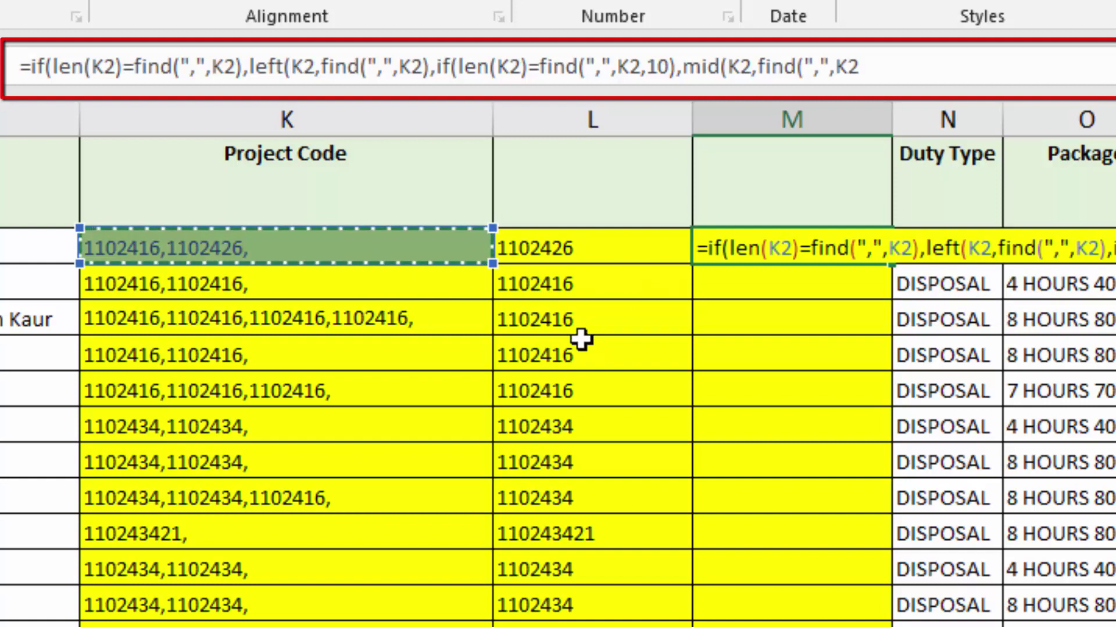
type(")+1")
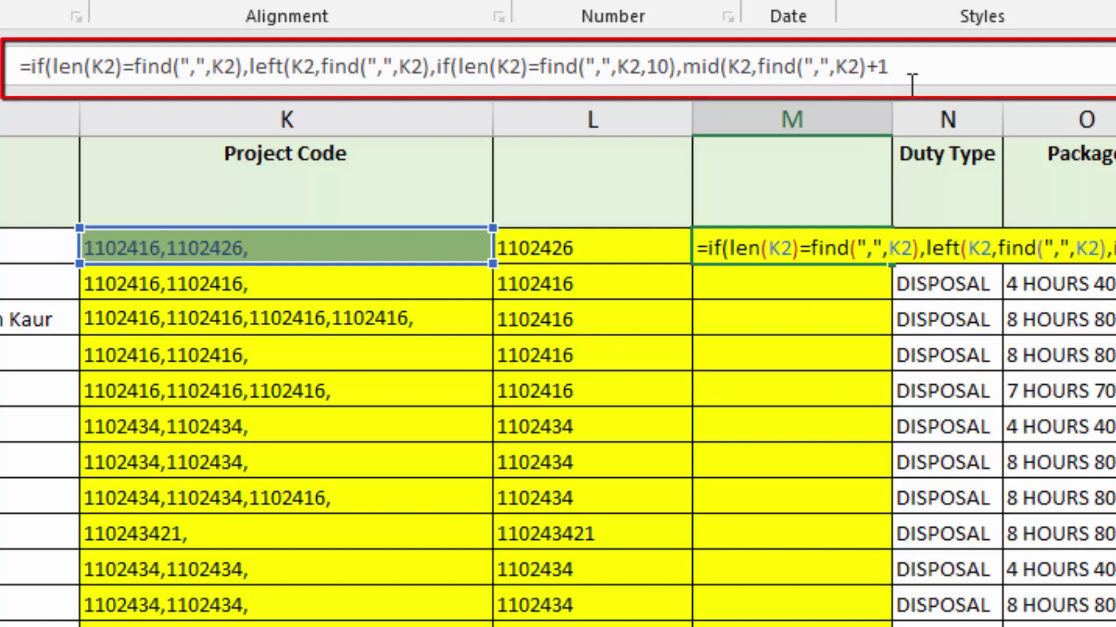
left_click(860, 66)
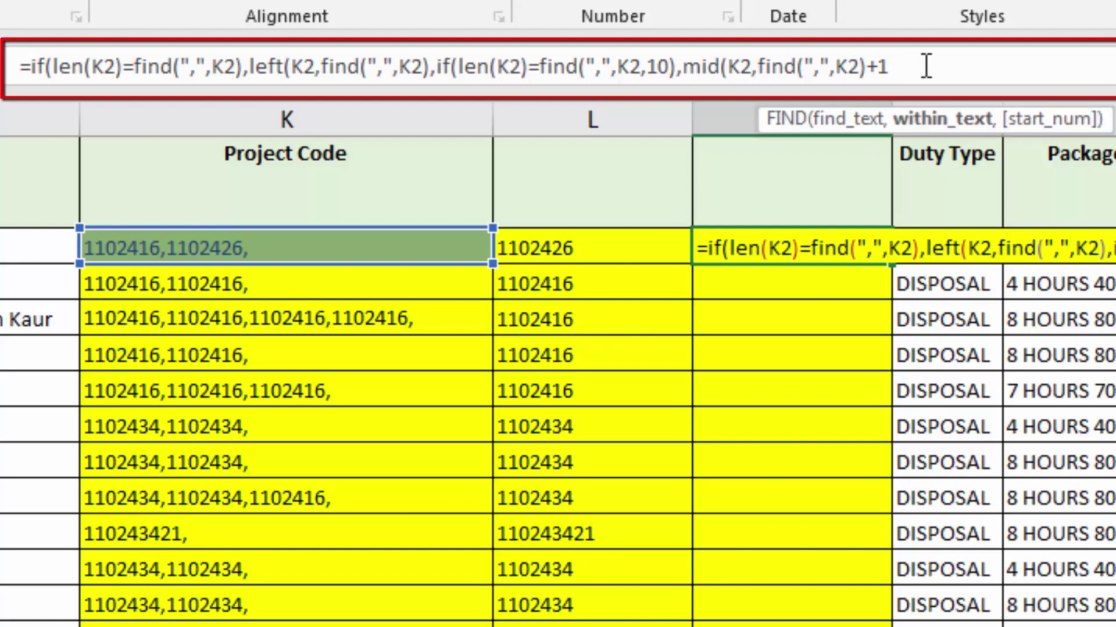
type(",7")
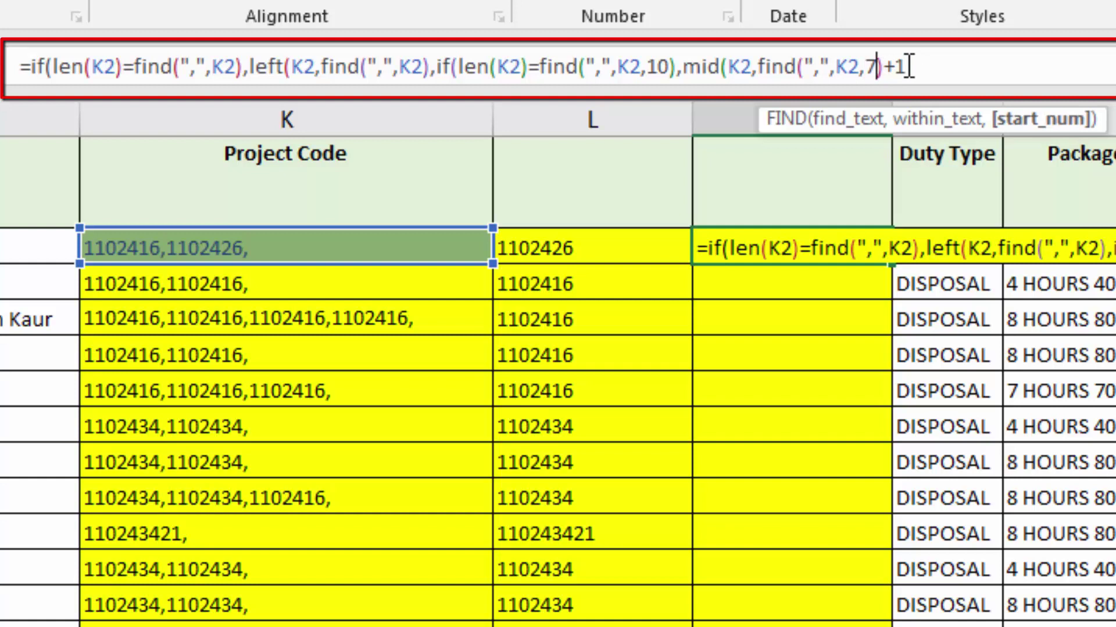
left_click(910, 67)
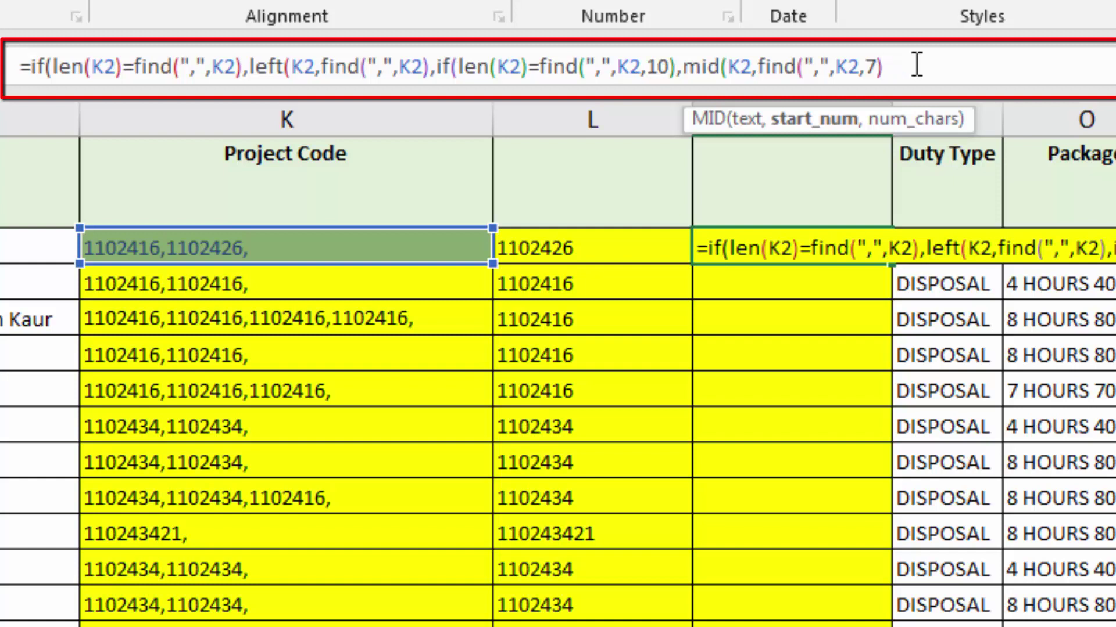
key("BackSpace")
key("BackSpace")
key("BackSpace")
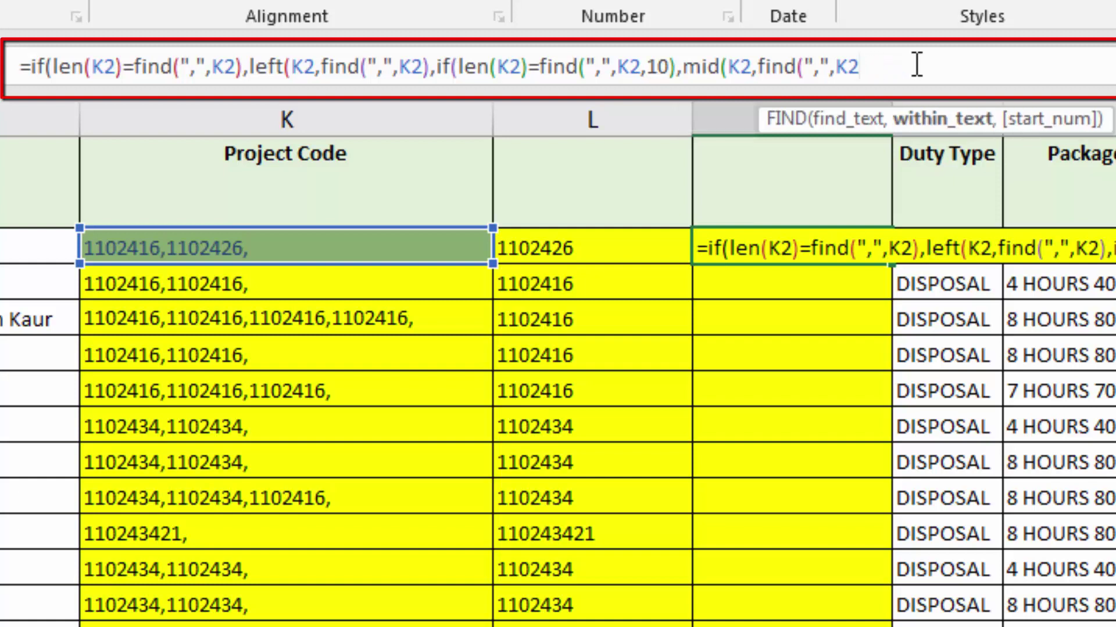
type(")+1,7)")
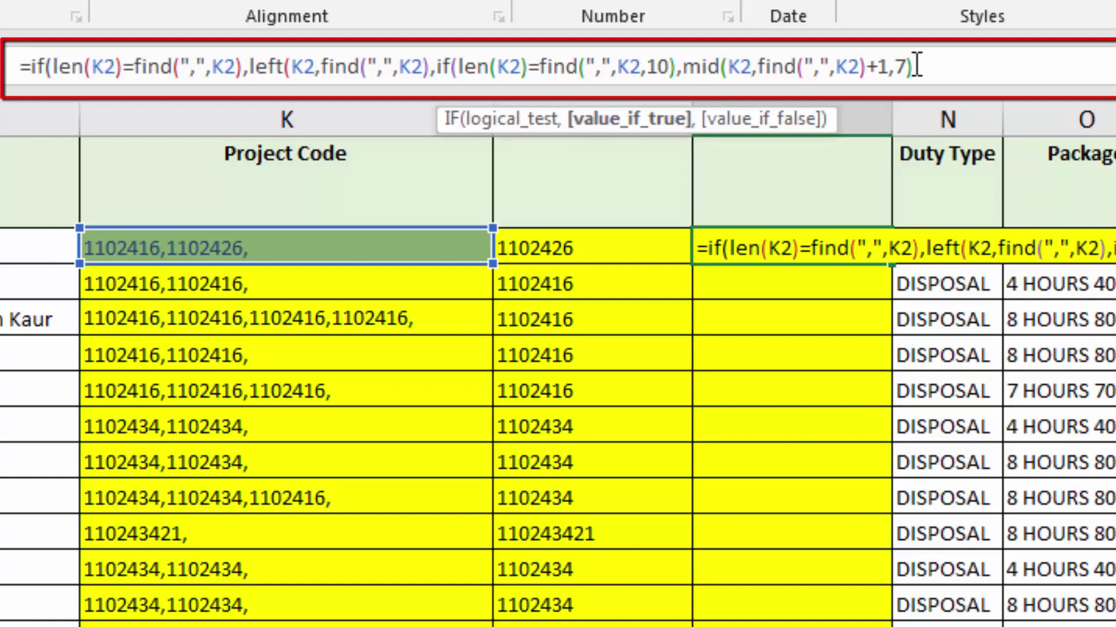
type(",")
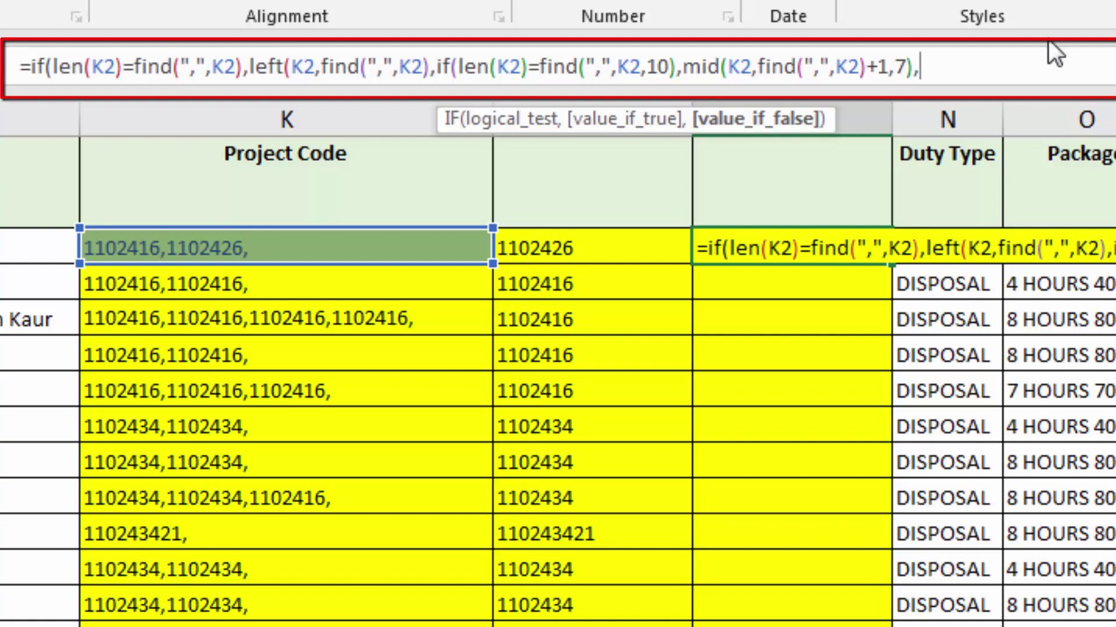
Step: Append the final branch MID(K2,FIND(",",K2,10)+1,7) and close all the IF brackets
type("mid")
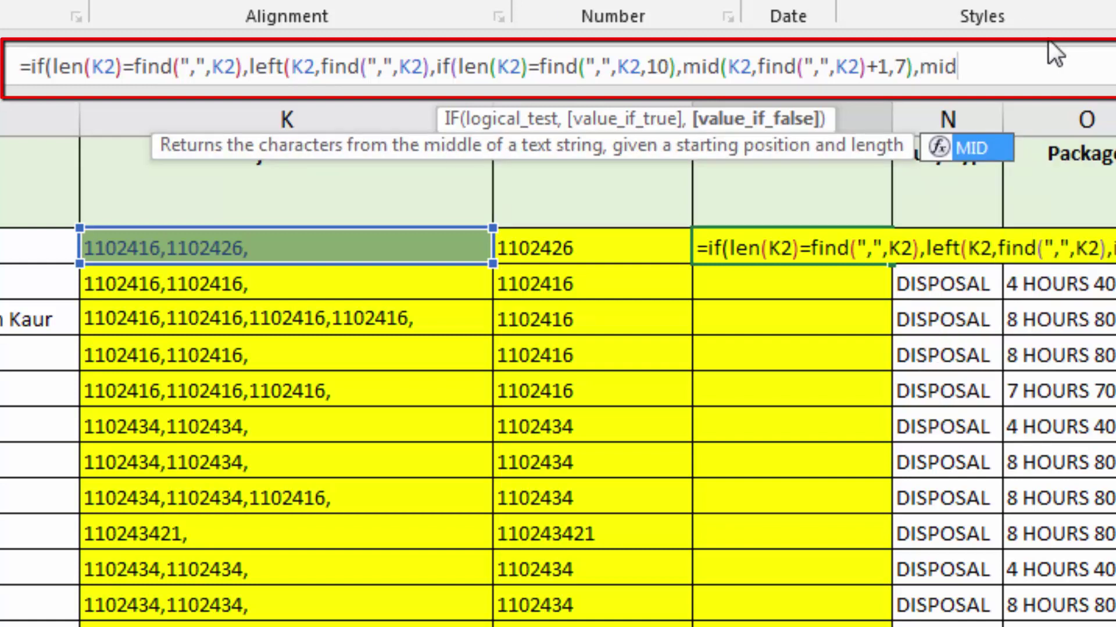
type("(")
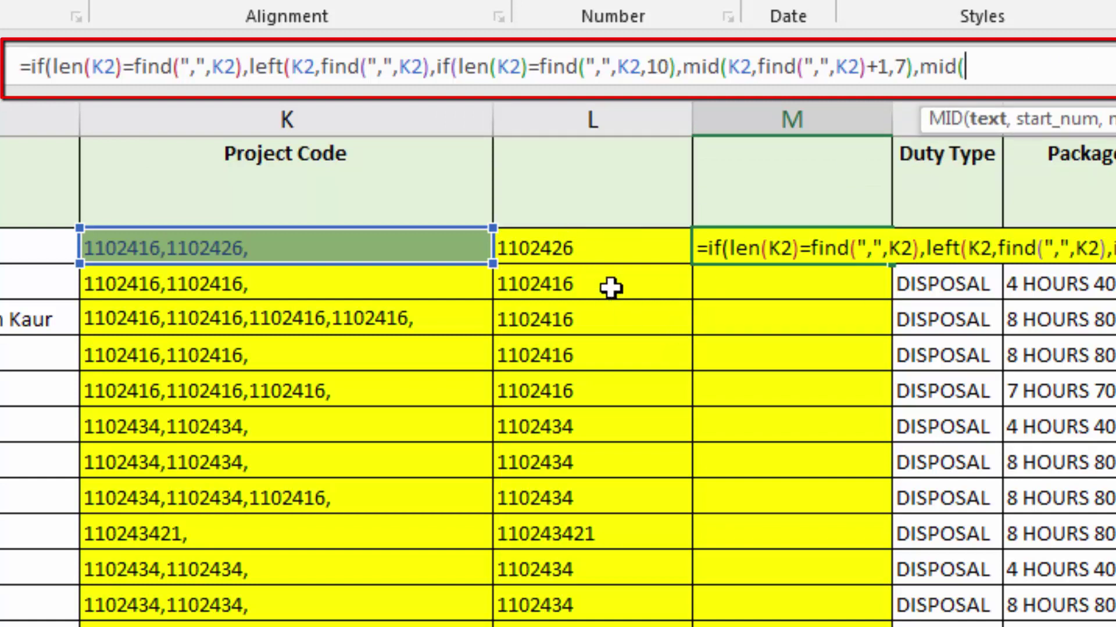
left_click(391, 247)
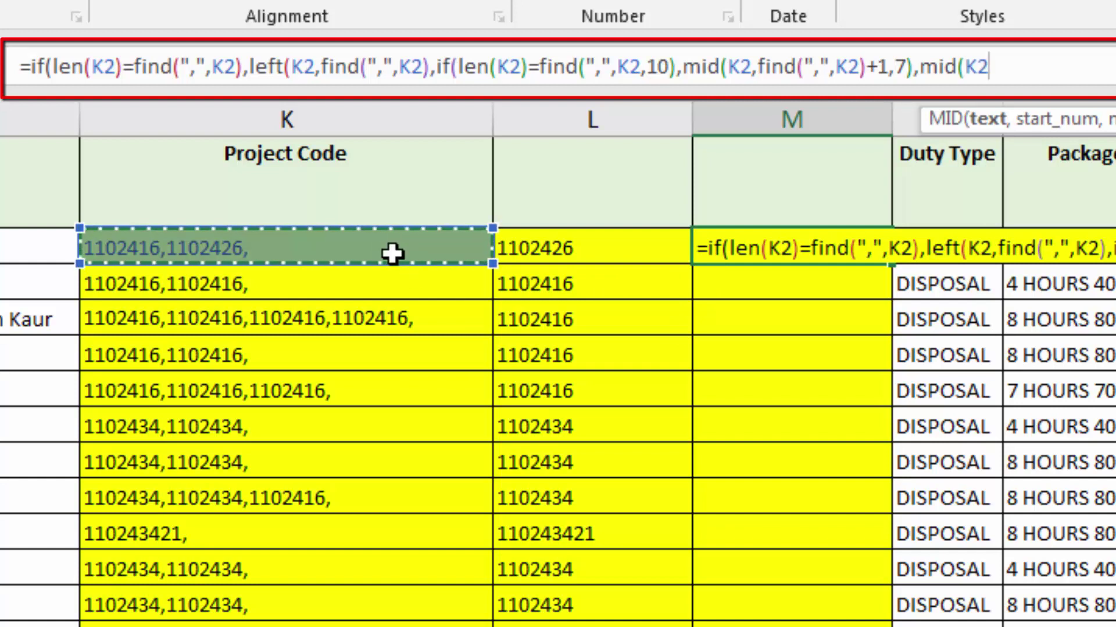
type(",find")
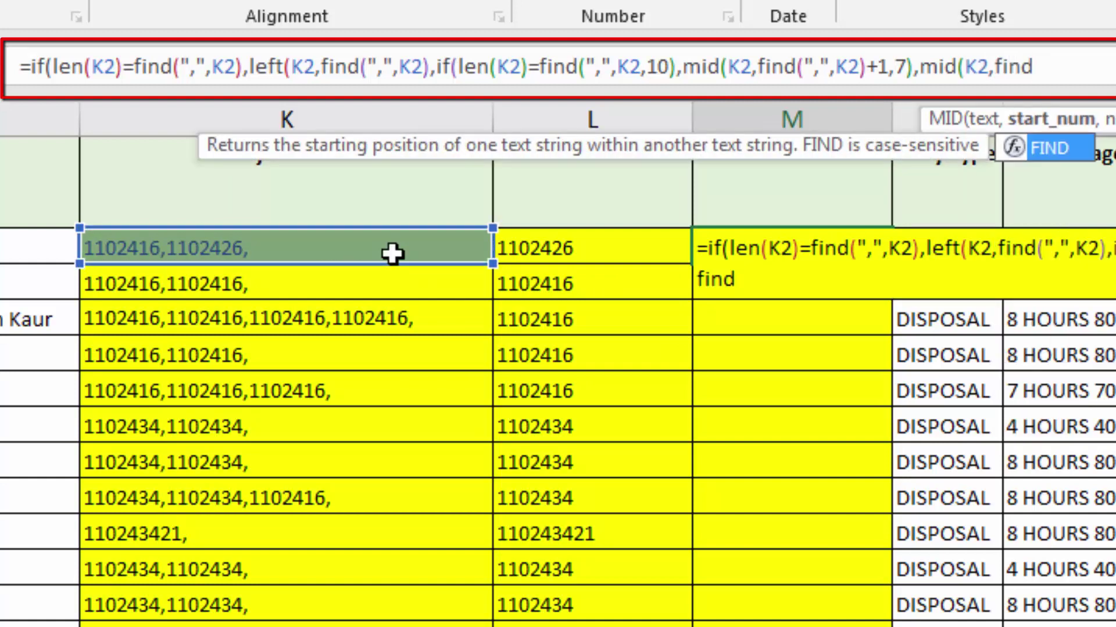
type("(\",\"")
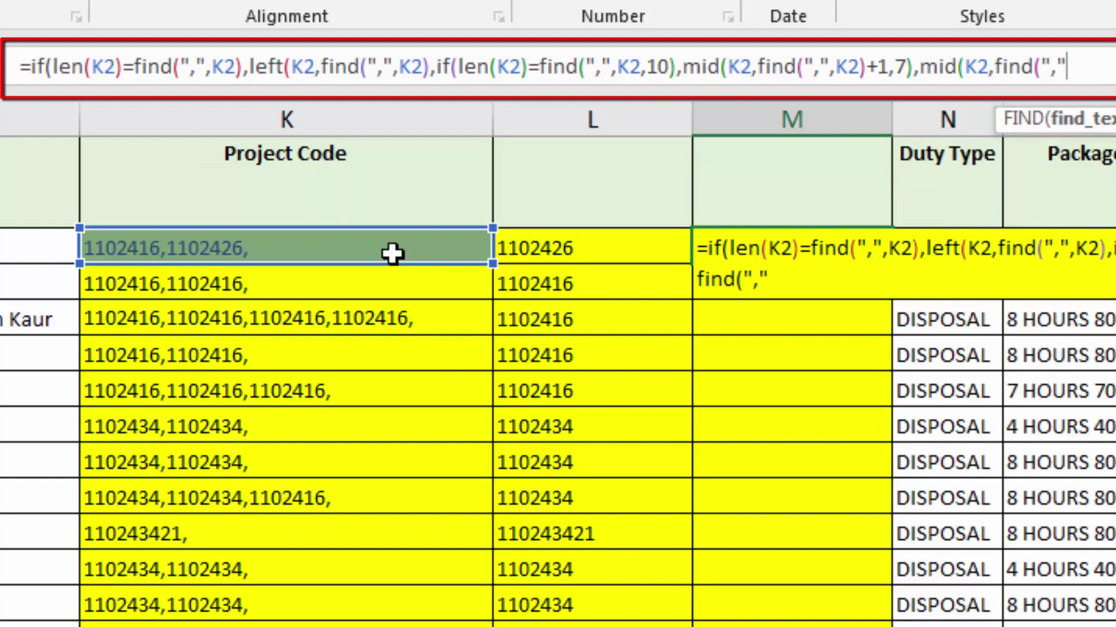
type(",")
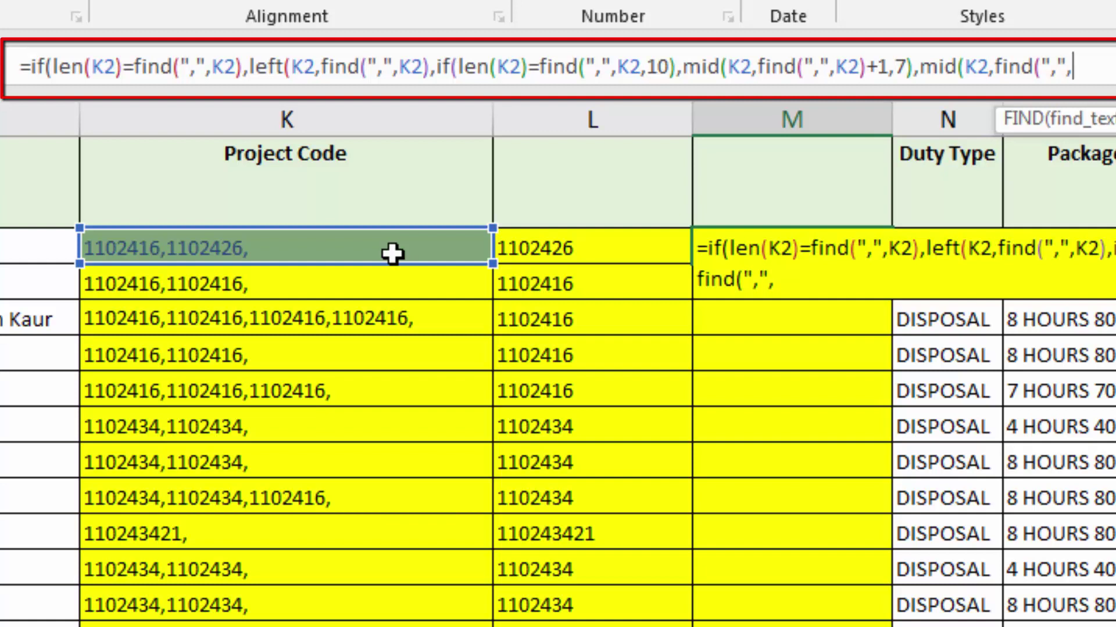
left_click(406, 244)
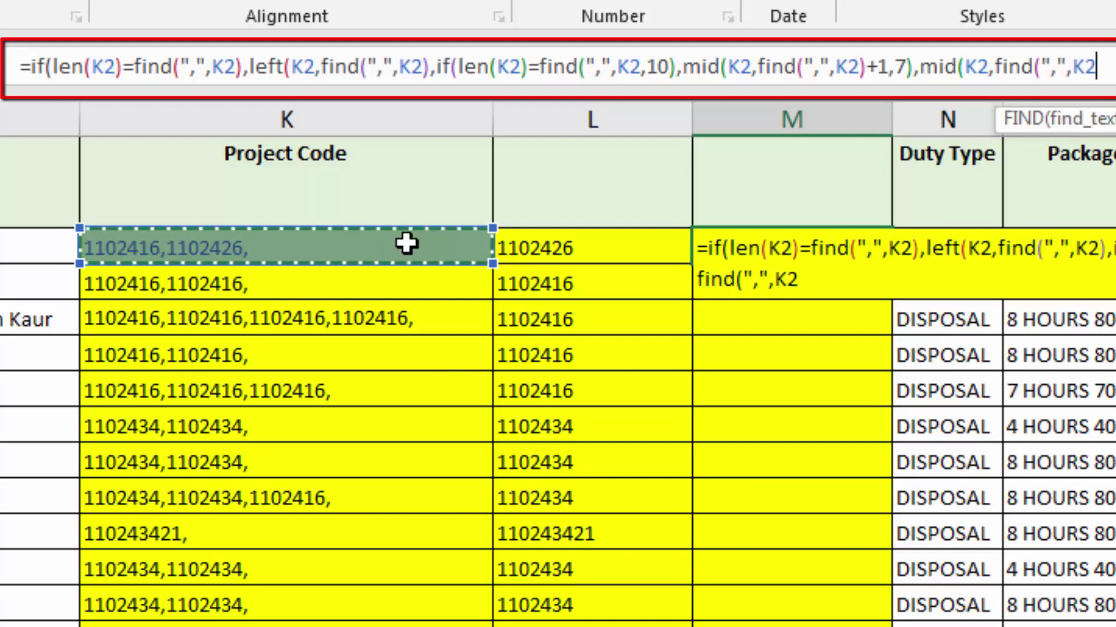
type(")")
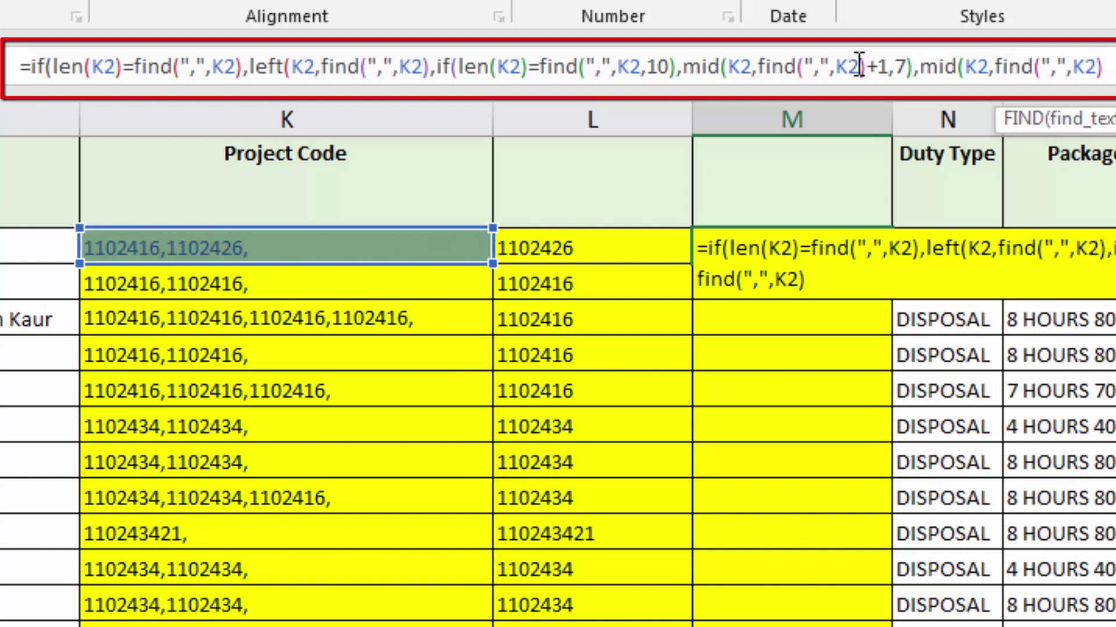
type(",10")
key("Left")
key("Left")
key("Left")
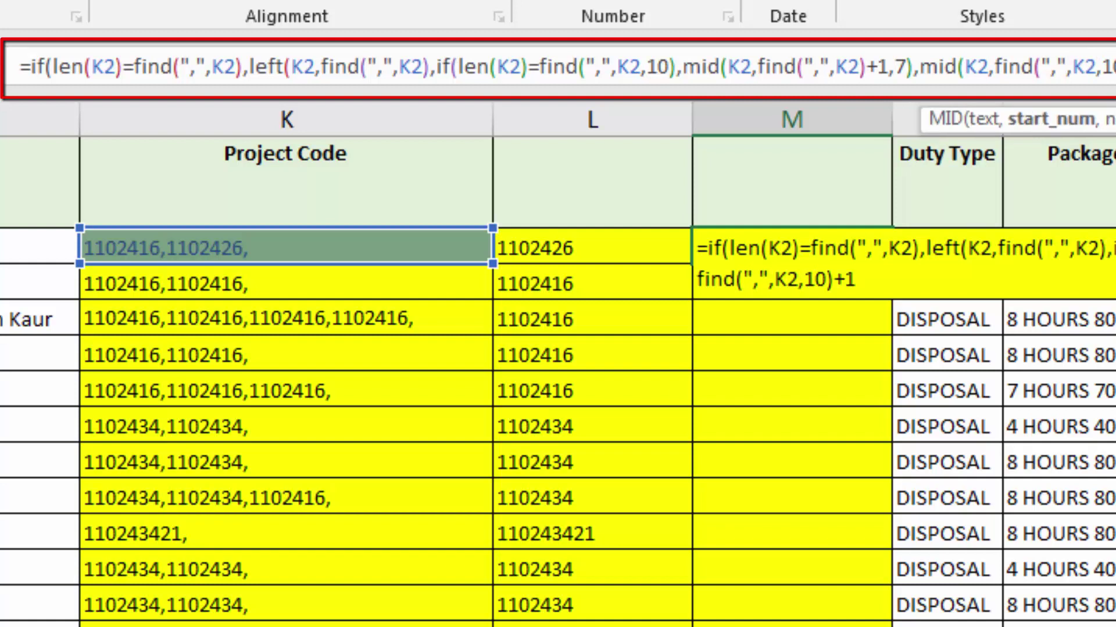
type(",")
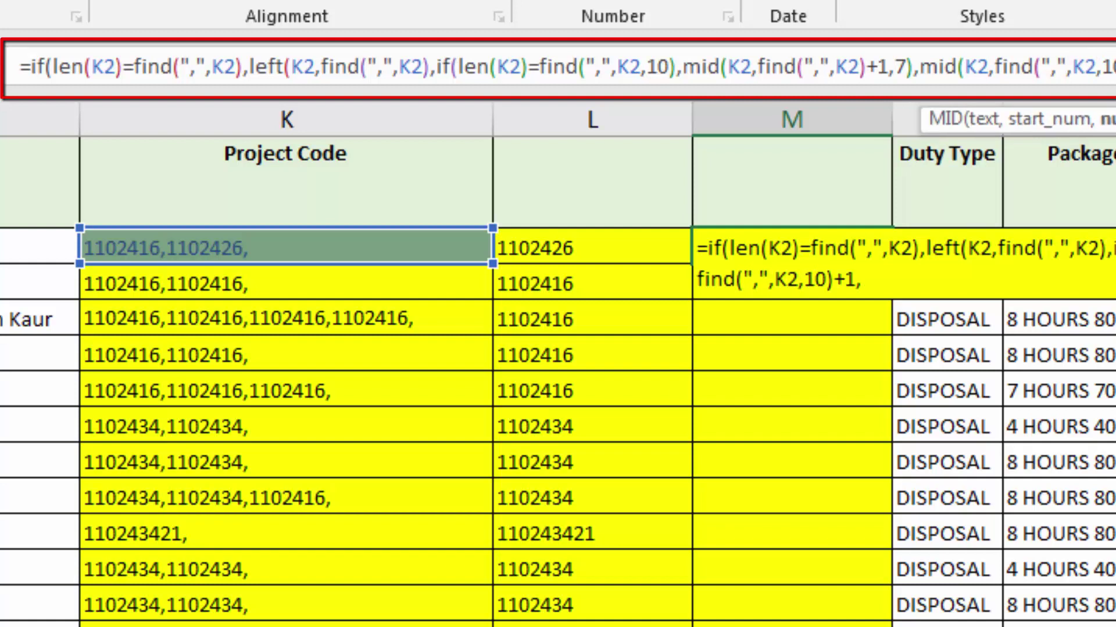
type("7")
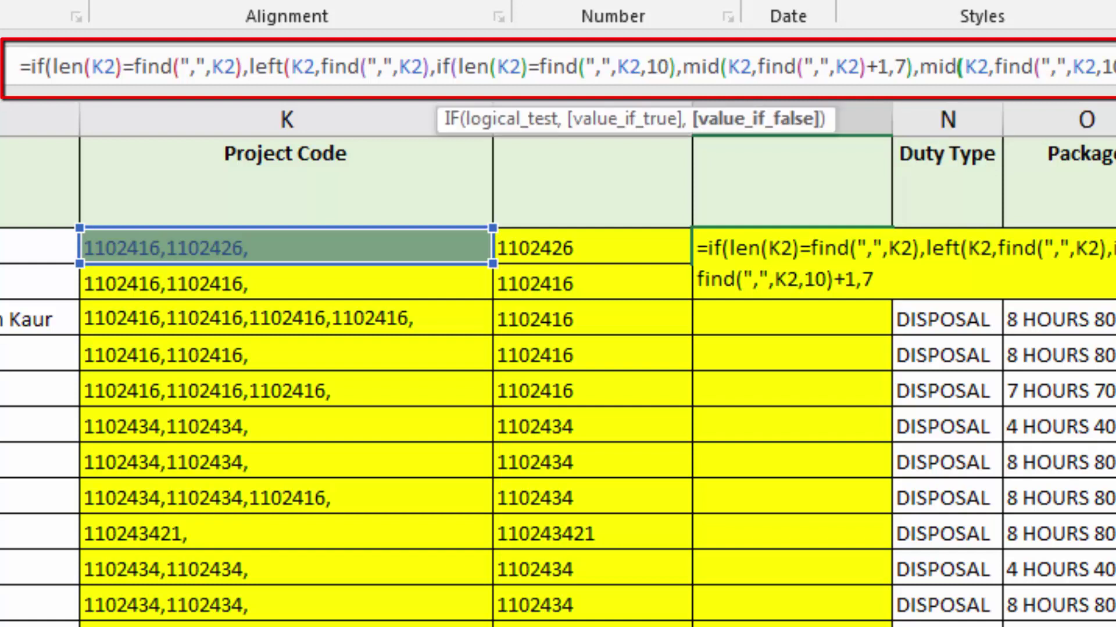
type(")))")
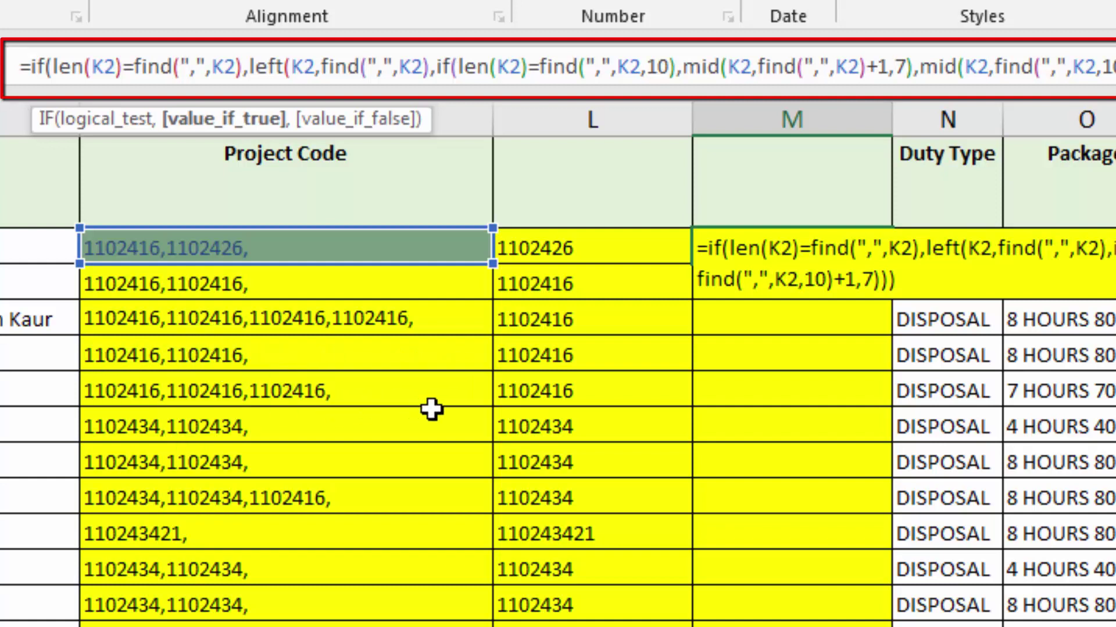
Step: Clear the too-many-arguments error by closing LEFT's FIND bracket, so M2 returns 1102426
key("Return")
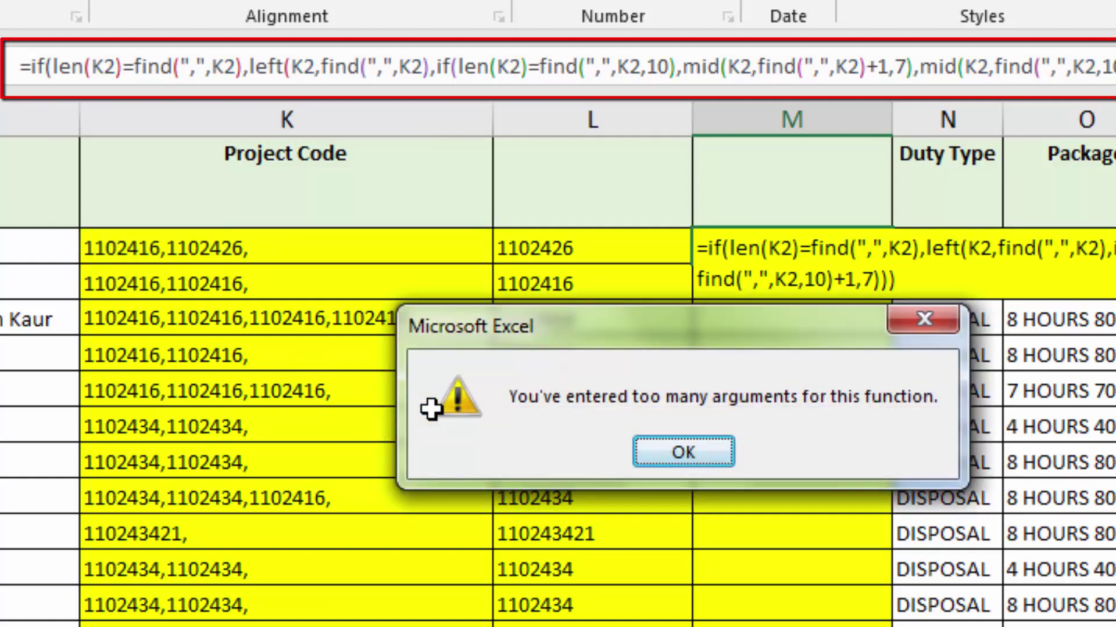
key("Return")
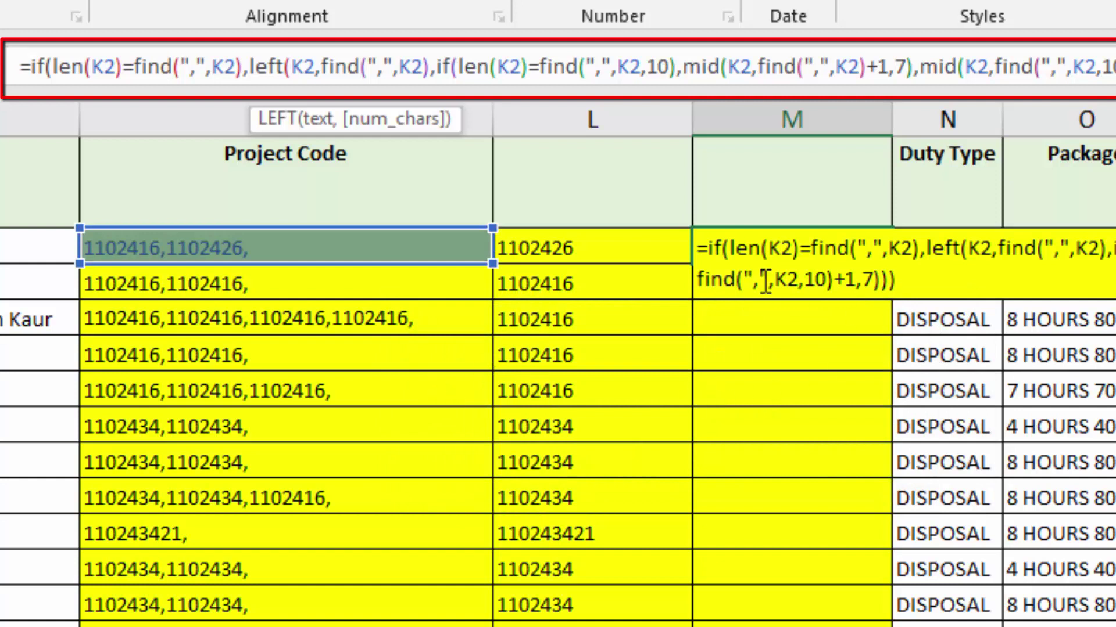
left_click(433, 71)
type(")")
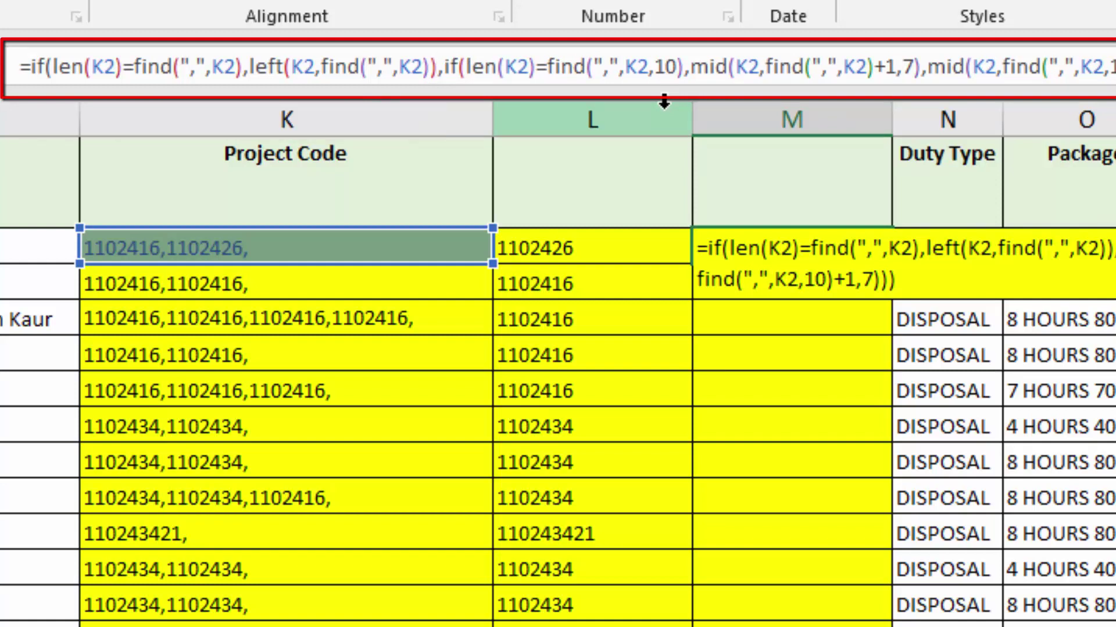
key("Return")
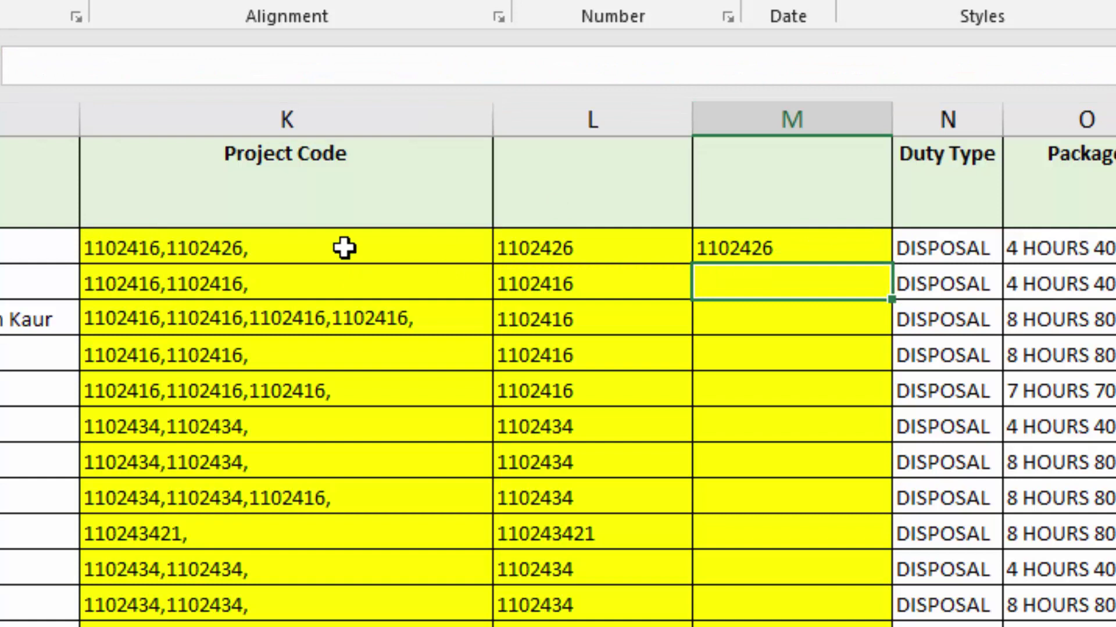
left_click(291, 248)
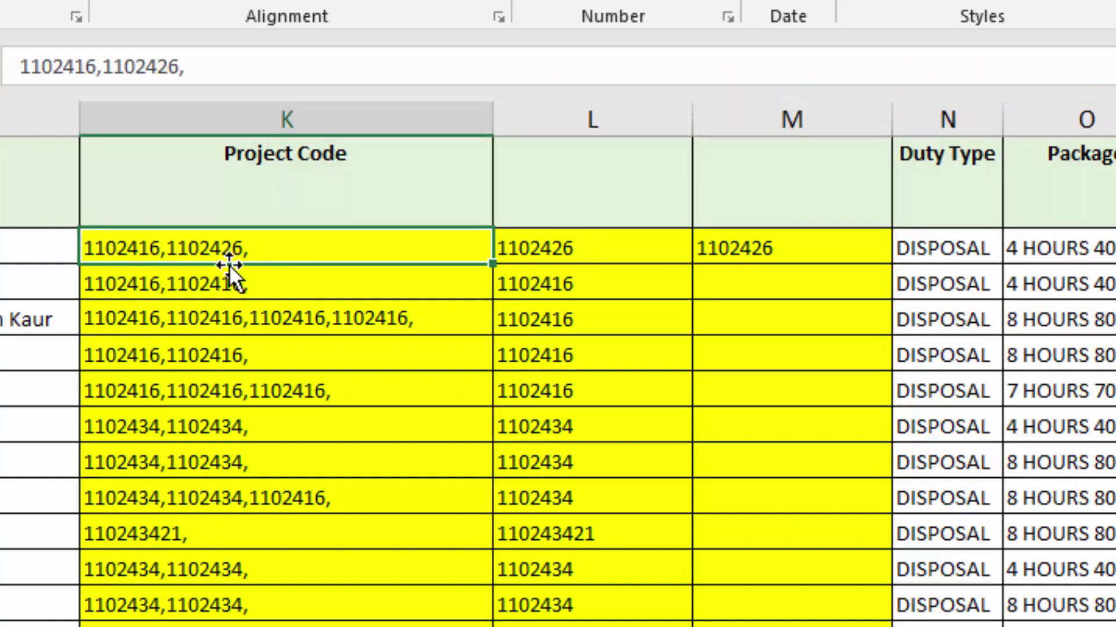
left_click(853, 258)
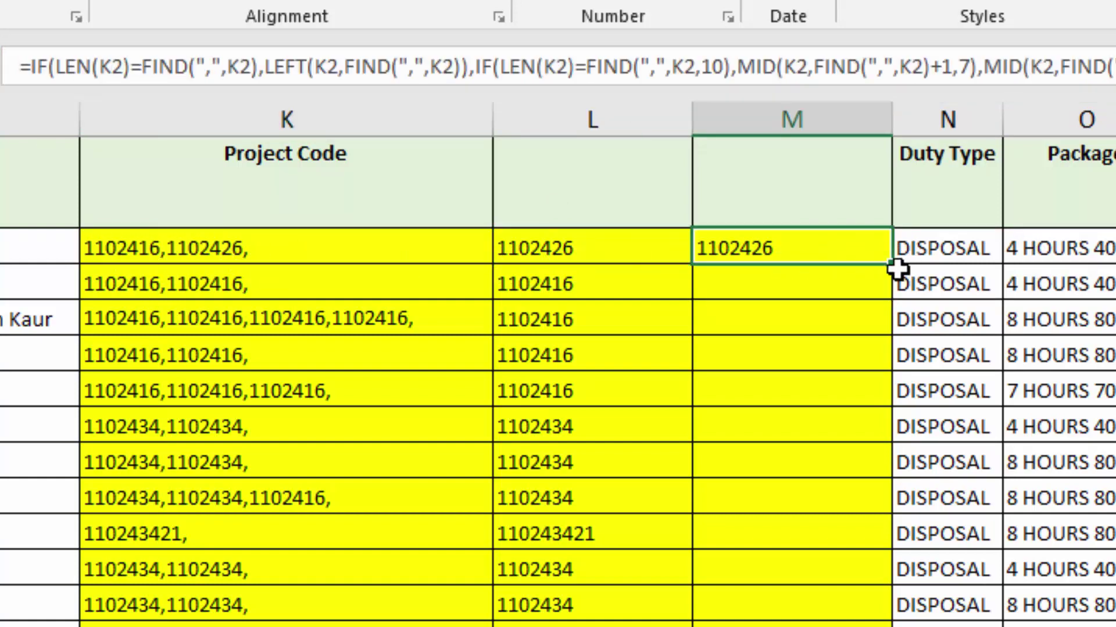
Step: Fill M2's formula down column M and check rows 9 and 10 against K10's codes
left_click_drag(893, 268, 895, 625)
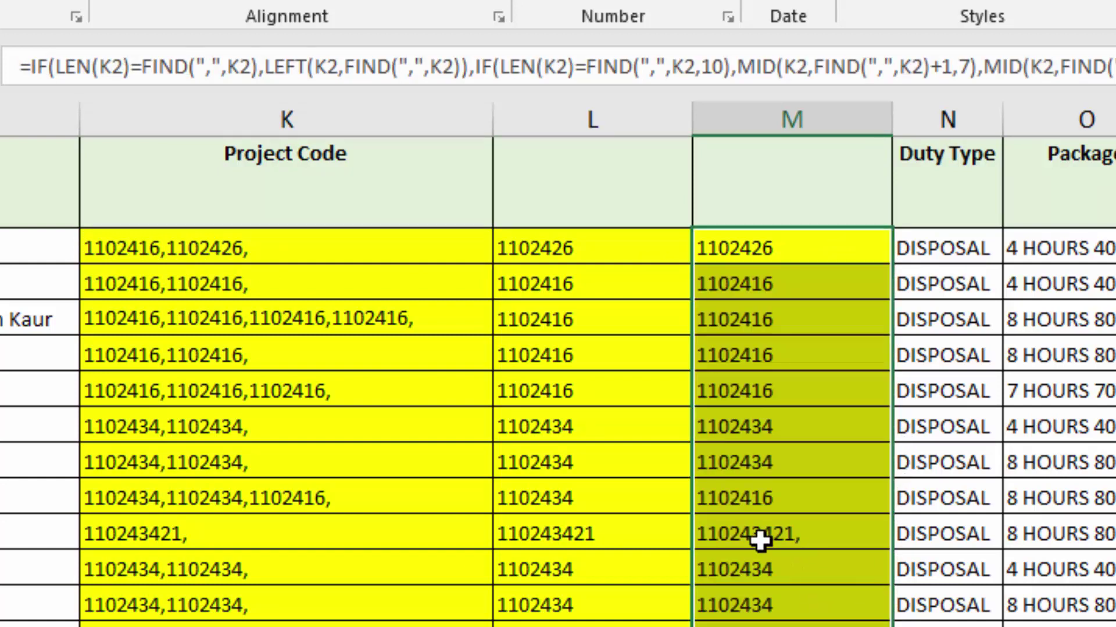
left_click(691, 536)
left_click(369, 540)
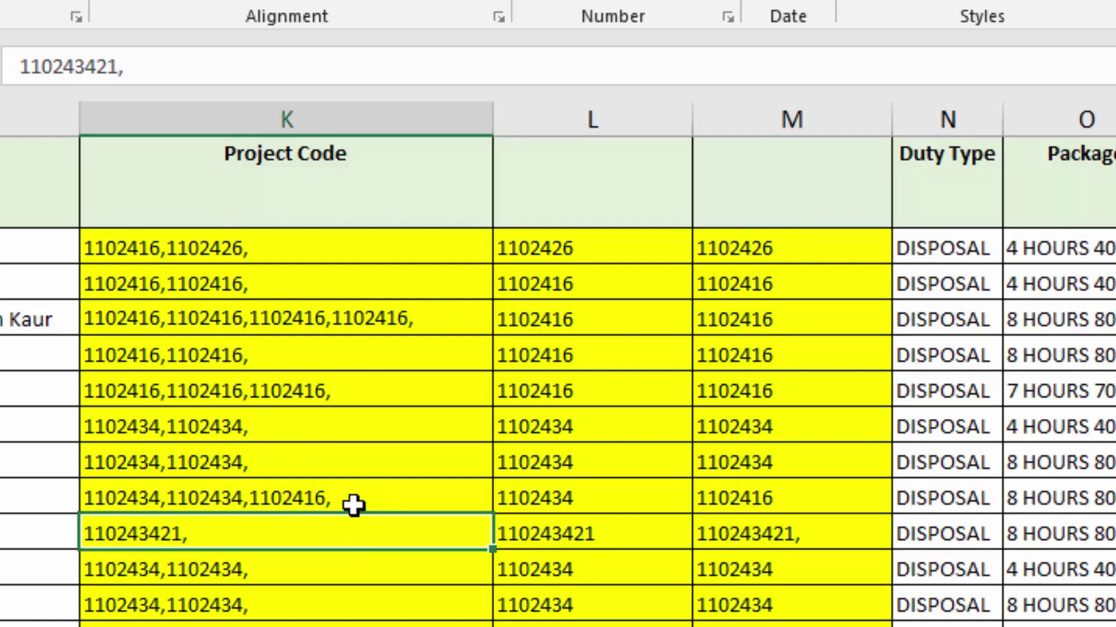
left_click(799, 496)
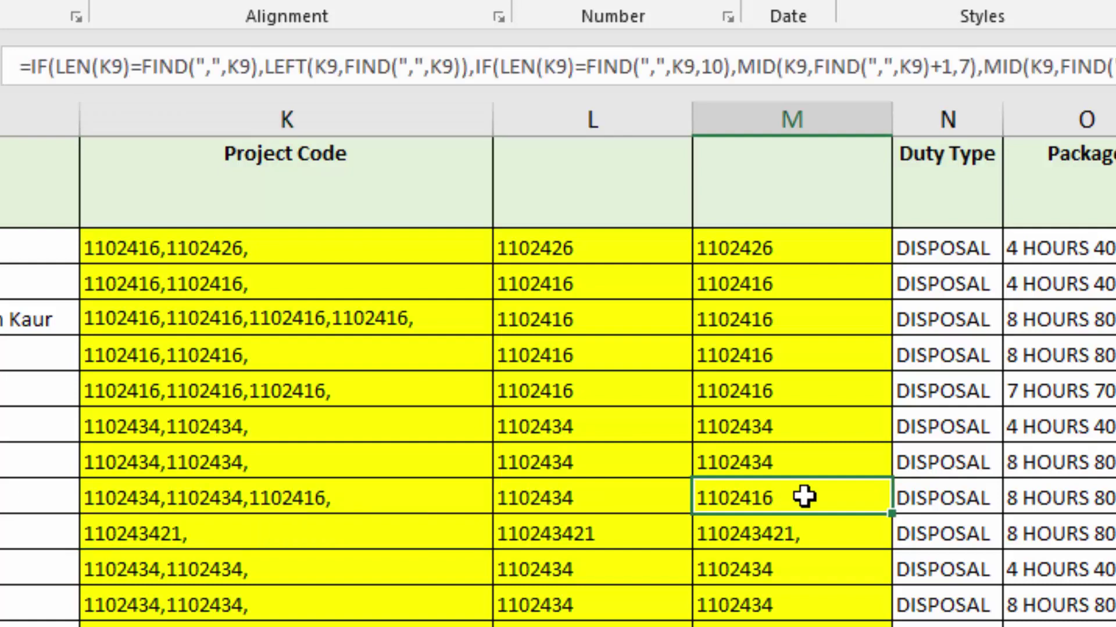
left_click_drag(769, 256, 781, 616)
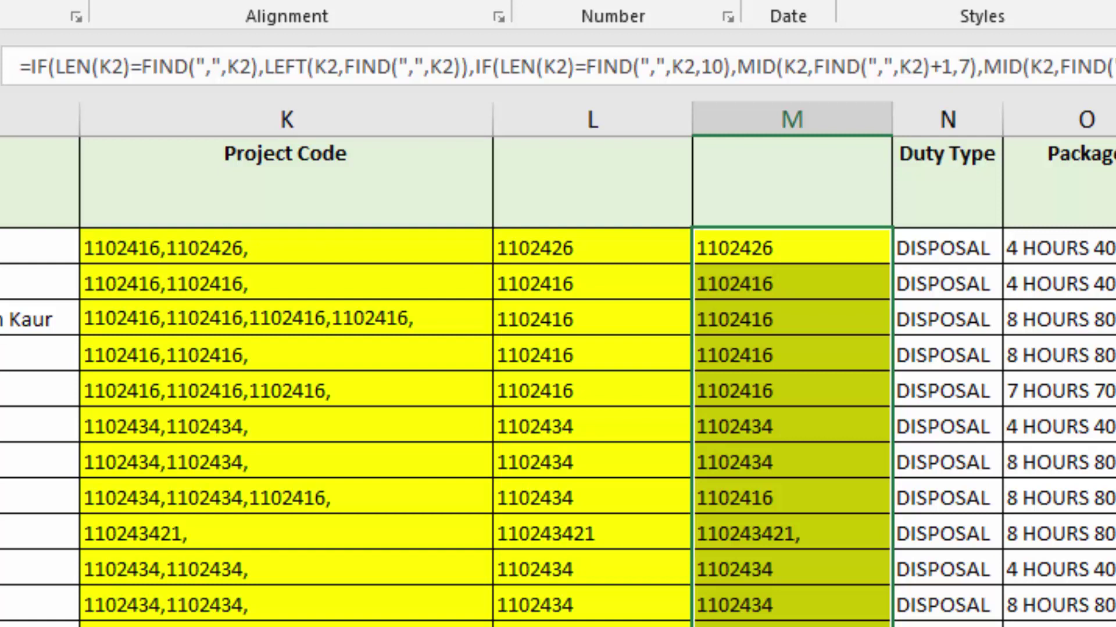
Step: Compare the column L and M formulas for rows 2 and 3 against column K's raw codes
left_click(545, 251)
left_click_drag(544, 248, 581, 624)
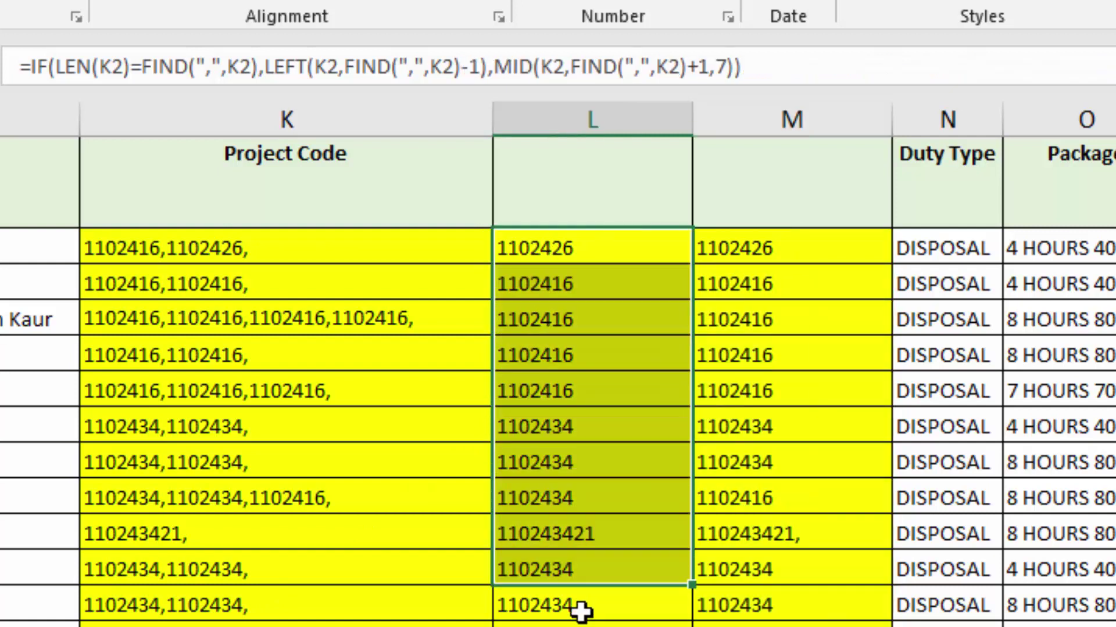
left_click(120, 250)
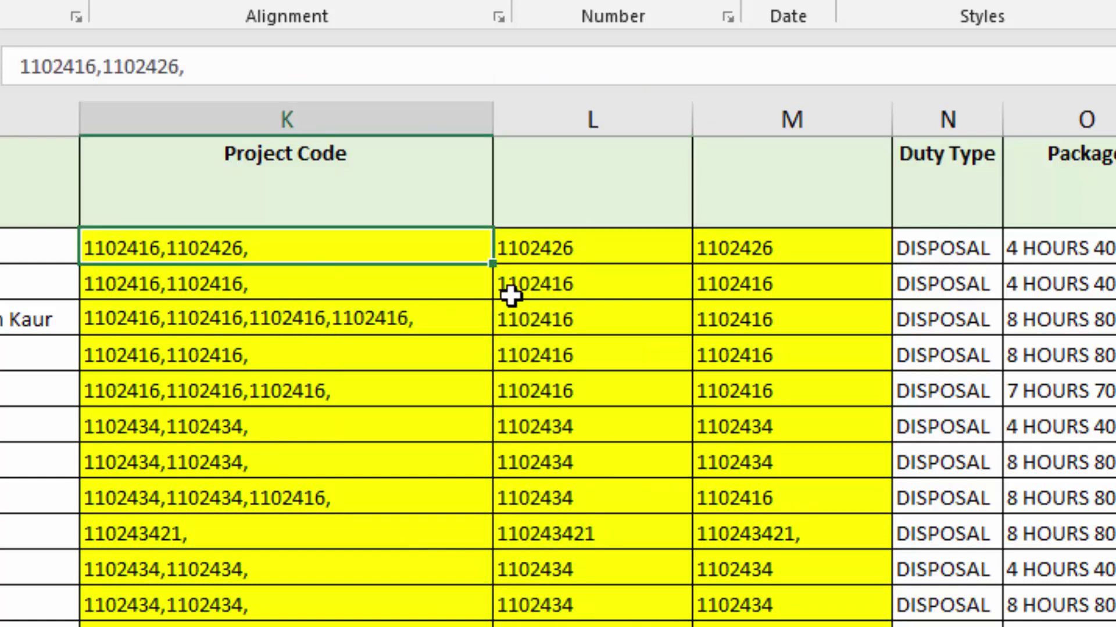
left_click(551, 278)
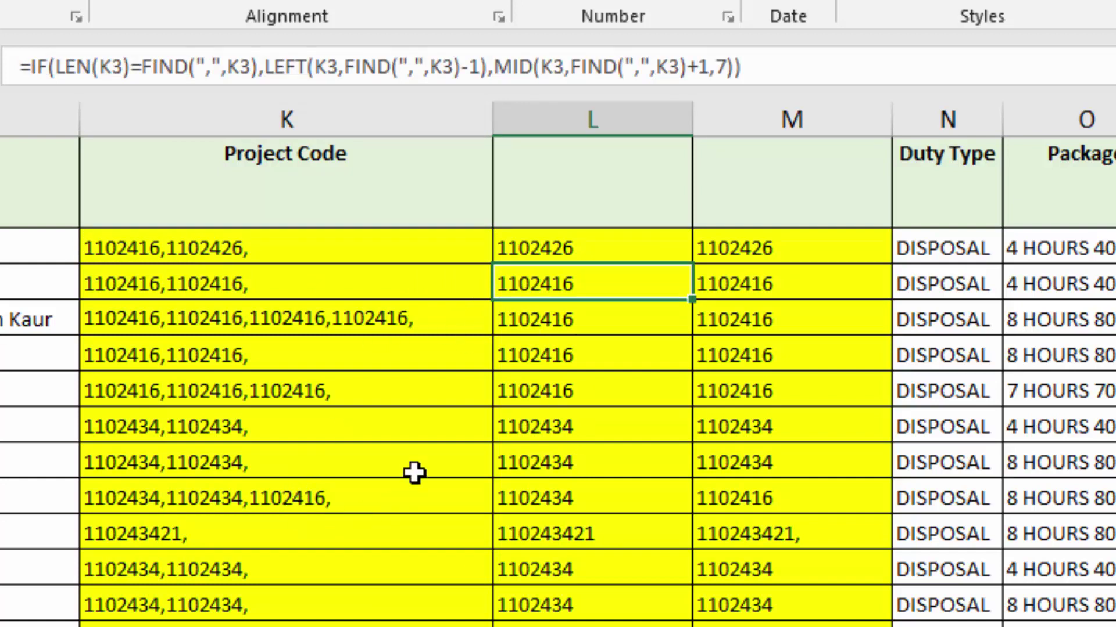
left_click_drag(510, 249, 550, 511)
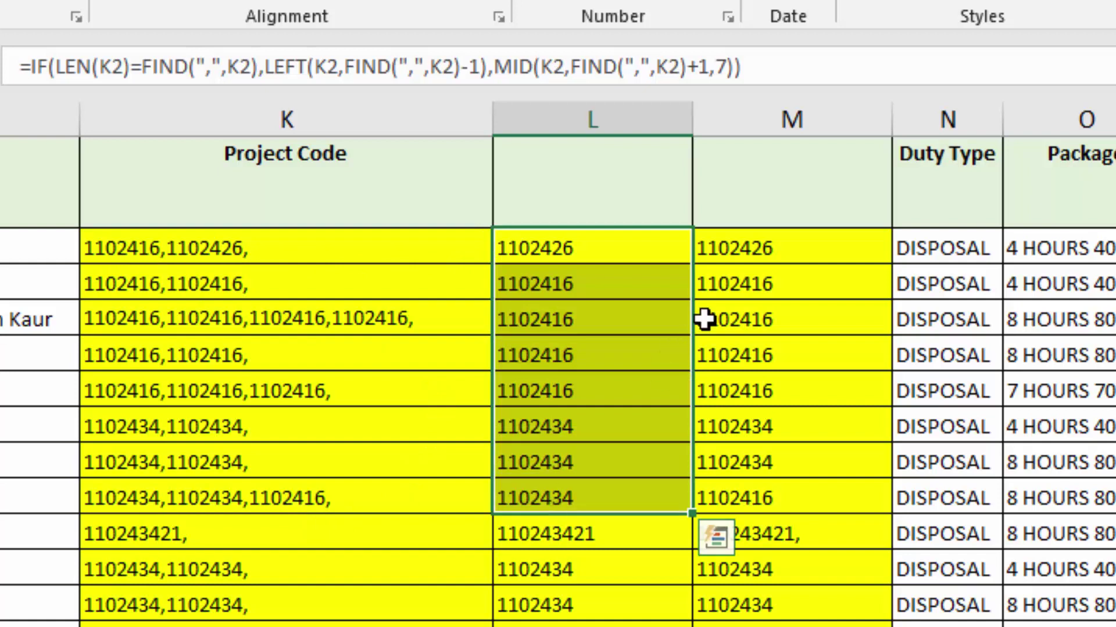
left_click_drag(756, 318, 756, 462)
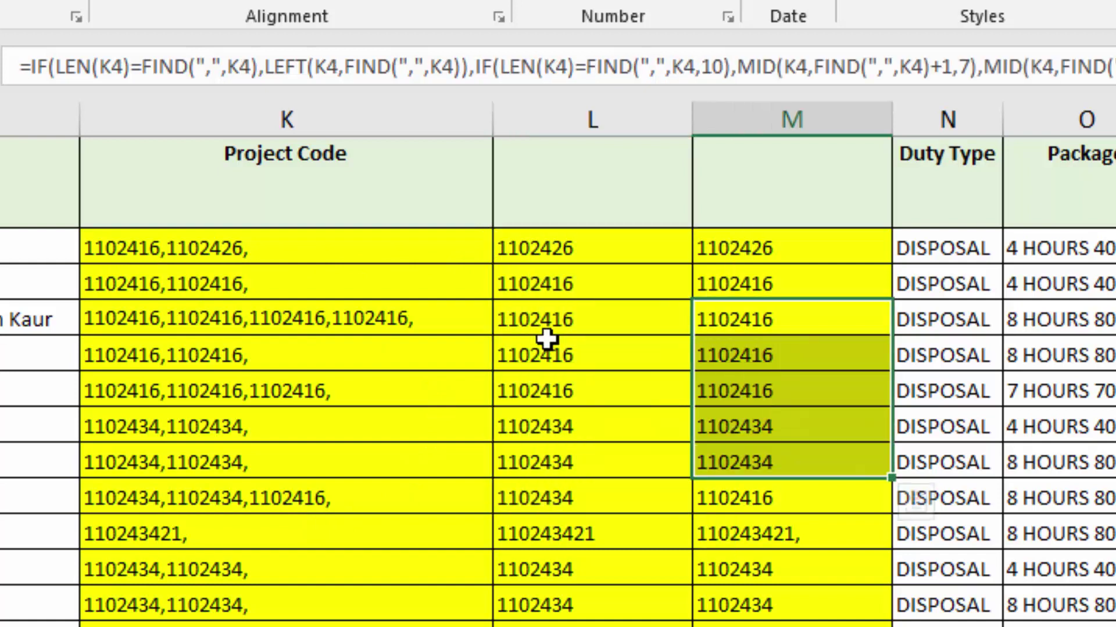
left_click(759, 291)
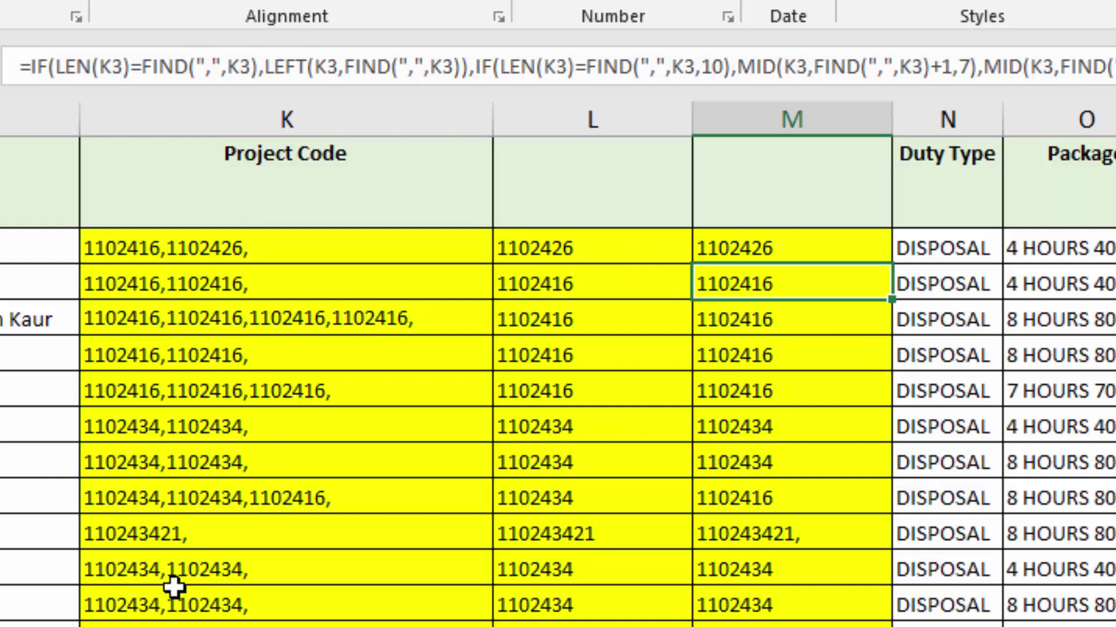
left_click(586, 273)
key("Right")
Step: Select the column L and M results from the top and inspect row 2's two formulas
left_click(127, 258)
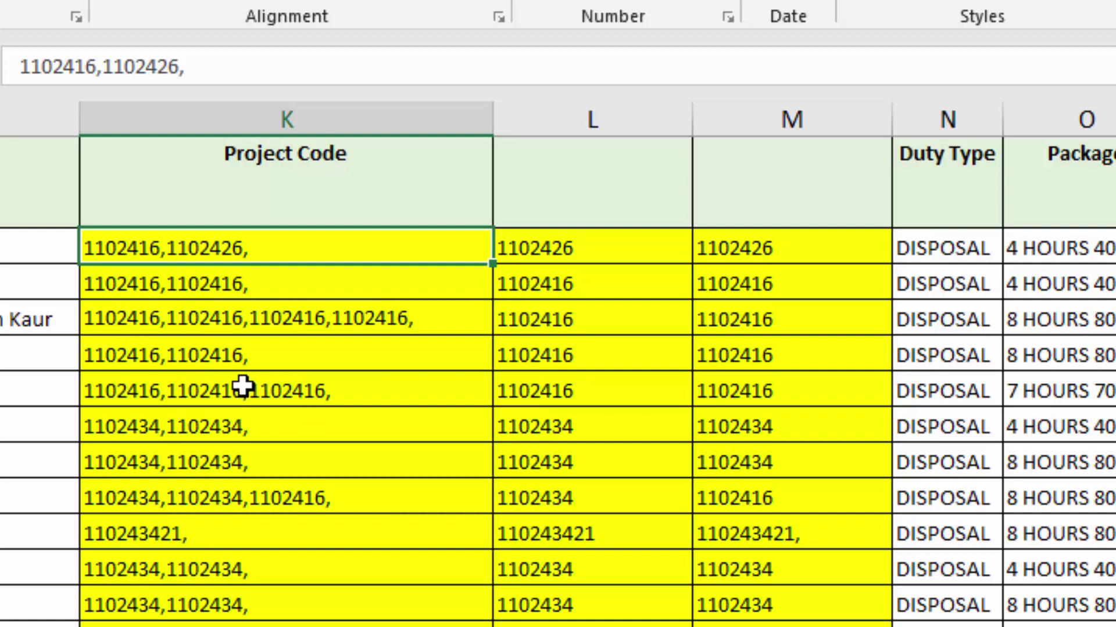
left_click(543, 395)
left_click(719, 393)
left_click_drag(570, 250, 566, 625)
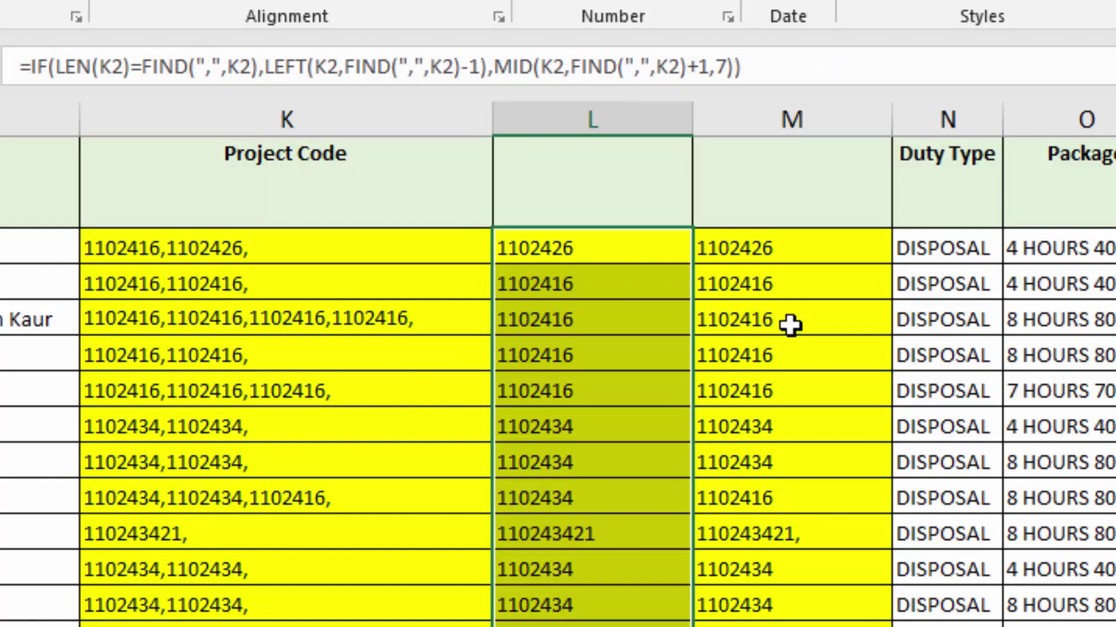
left_click_drag(802, 247, 802, 625)
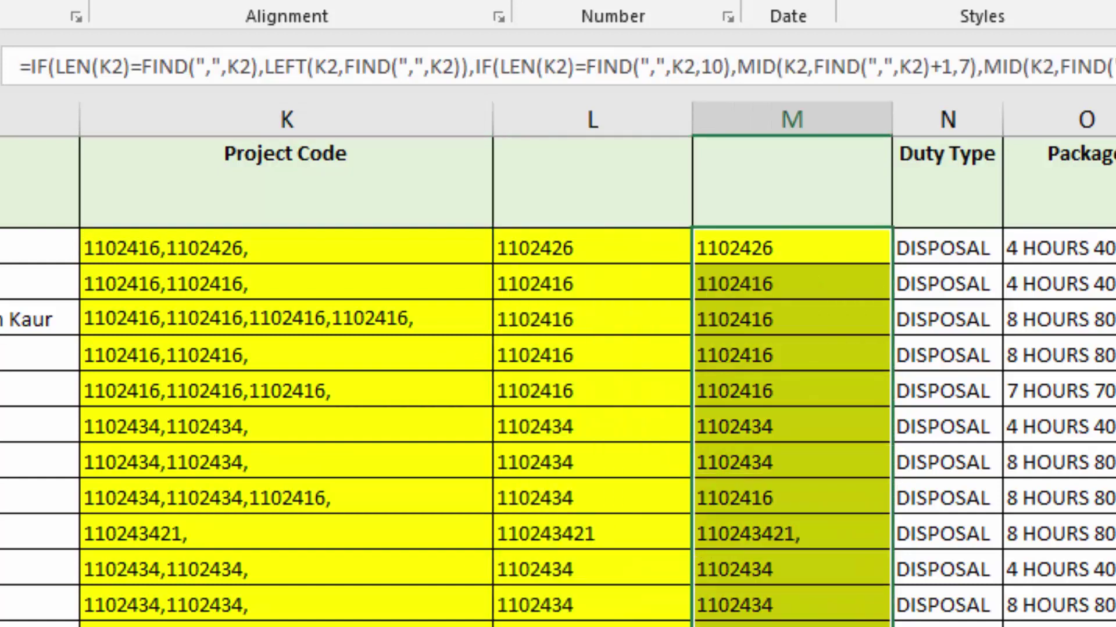
left_click(639, 256)
key("Right")
key("Left")
key("Right")
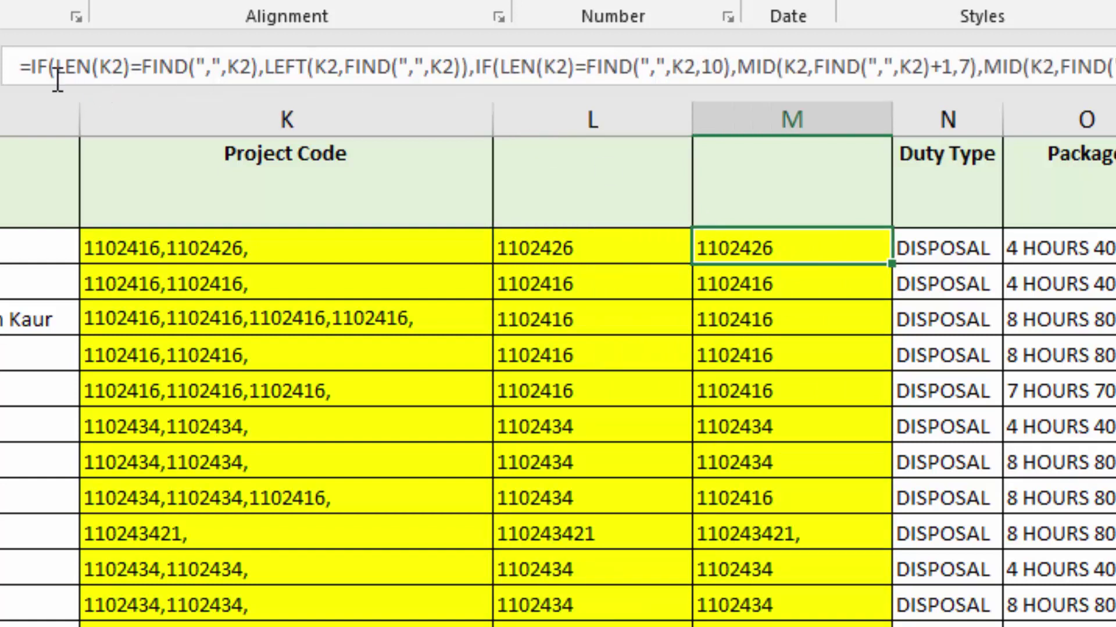
Step: Copy M2's entire nested formula from the formula bar without changing it, then return to L2
left_click_drag(848, 66, 41, 66)
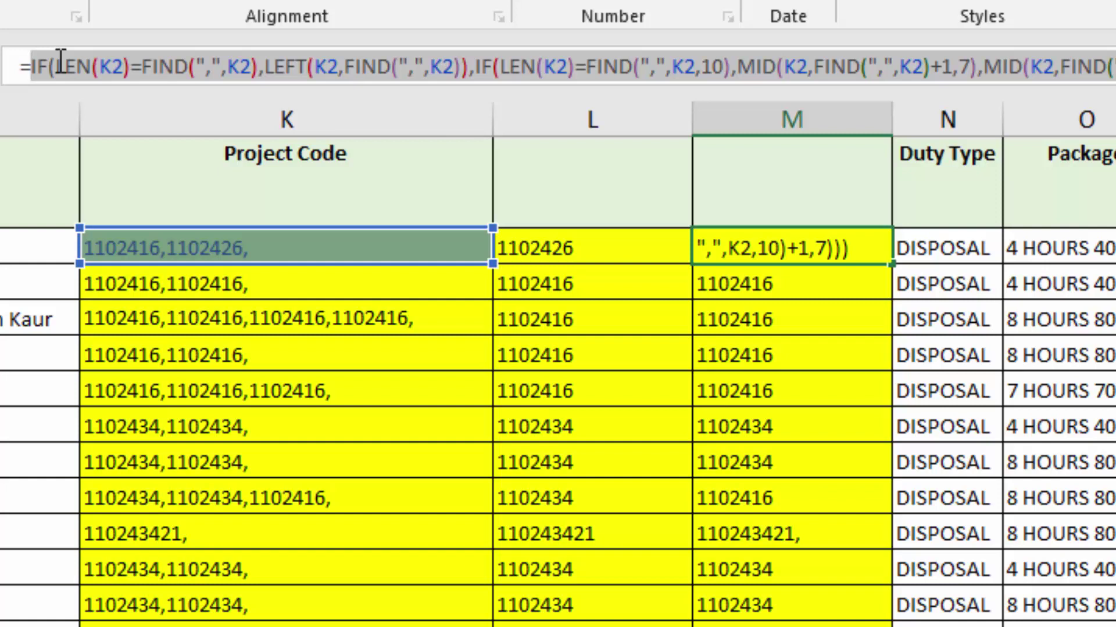
key("Escape")
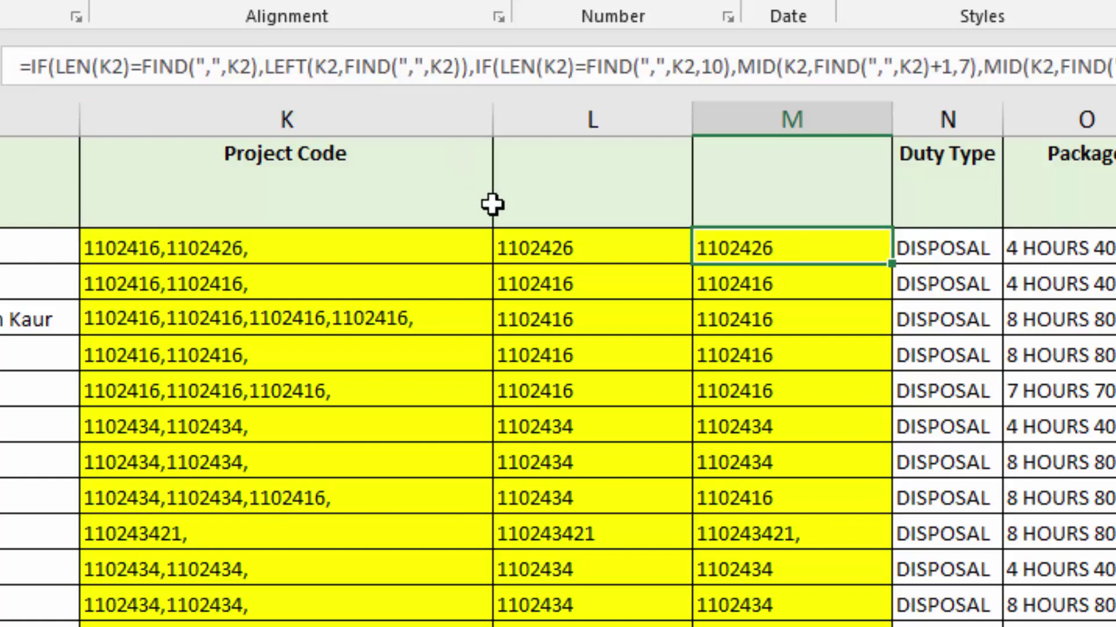
left_click(544, 239)
Step: Append &","& plus the copied nested IF to L2's formula, giving 1102426,1102426
double_click(544, 238)
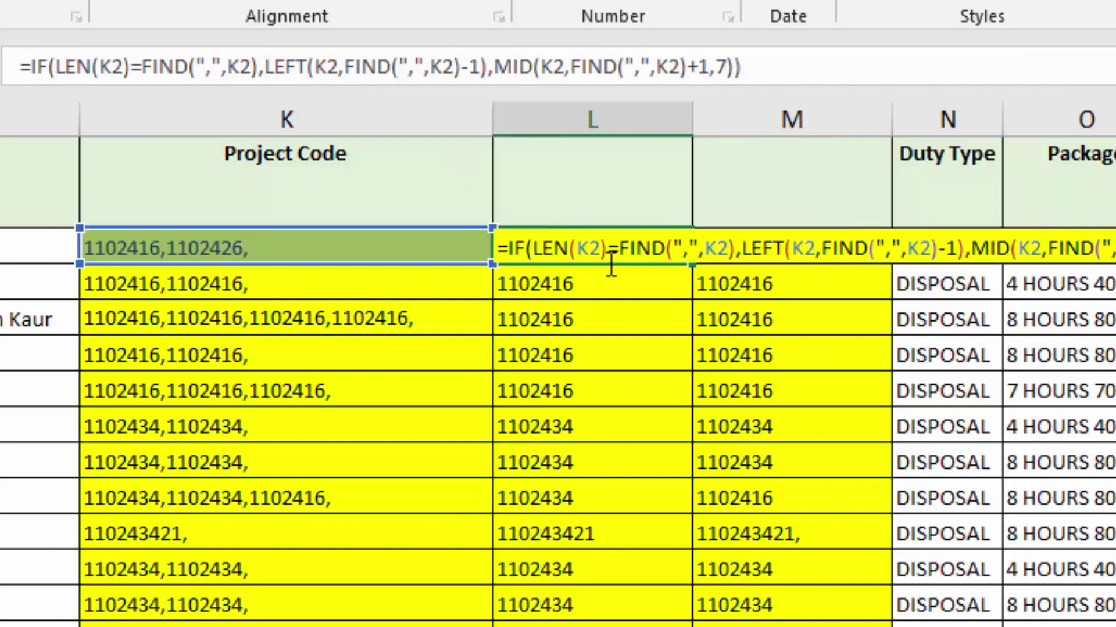
left_click(759, 64)
type("&\",\"&")
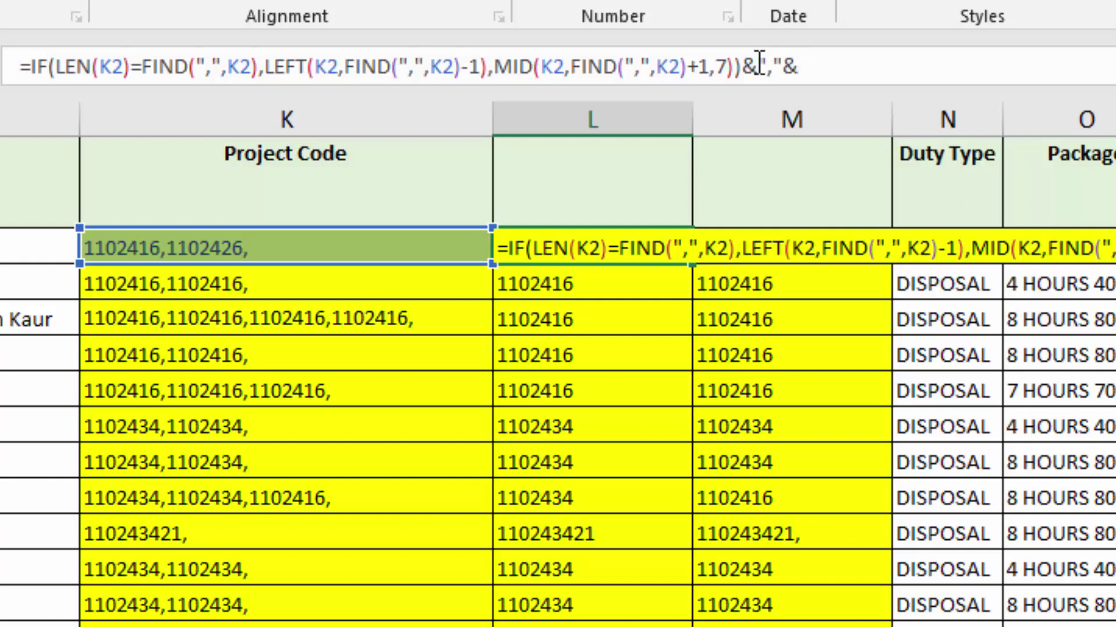
key("ctrl+v")
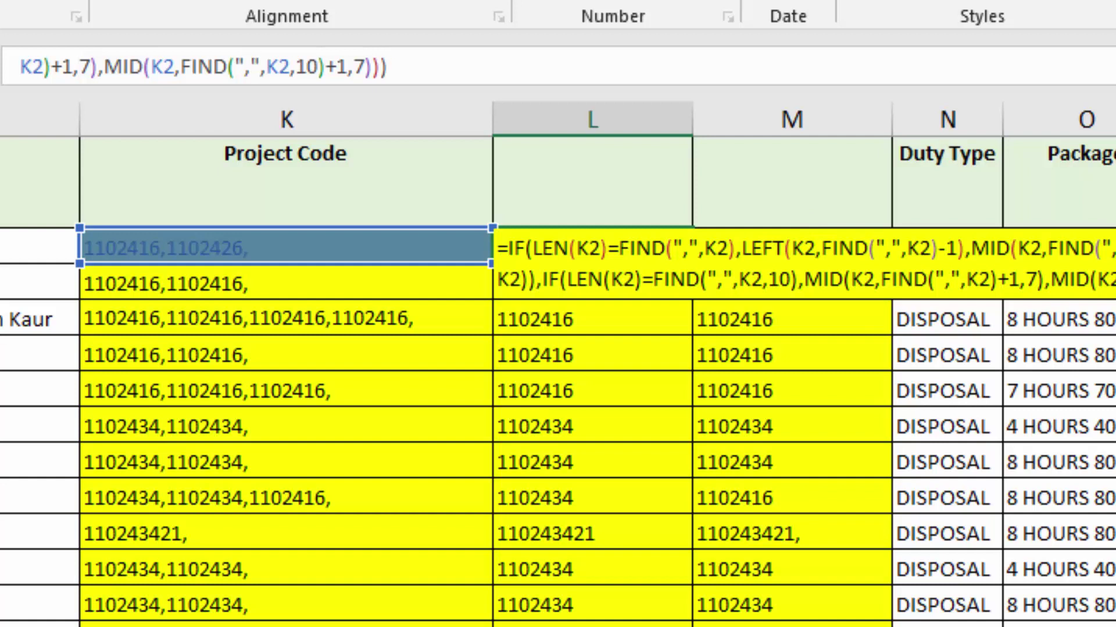
key("Return")
left_click(663, 249)
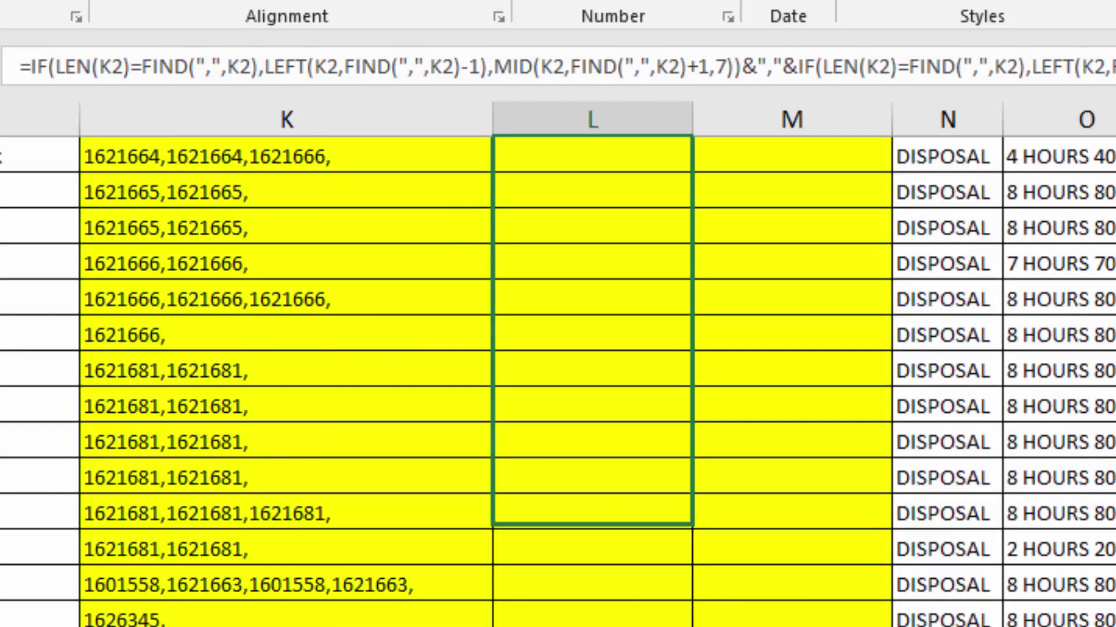
Step: Fill L2's comma-joined formula down column L
left_click_drag(695, 265, 692, 626)
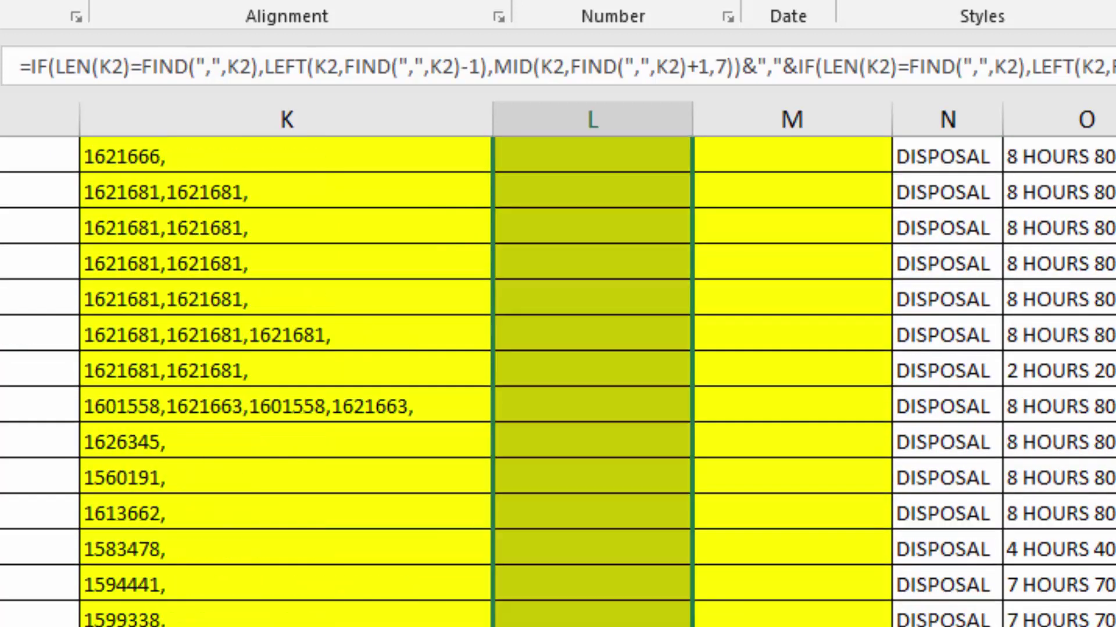
scroll(557, 383, "up", 1)
scroll(558, 381, "up", 4)
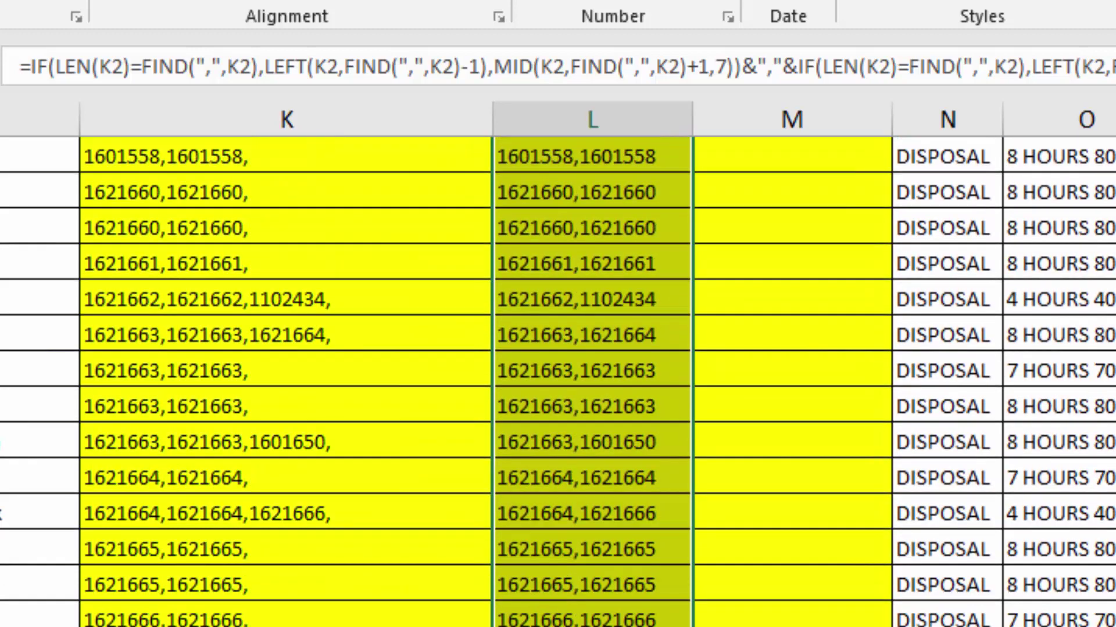
scroll(557, 382, "up", 5)
scroll(558, 382, "up", 5)
scroll(558, 381, "down", 20)
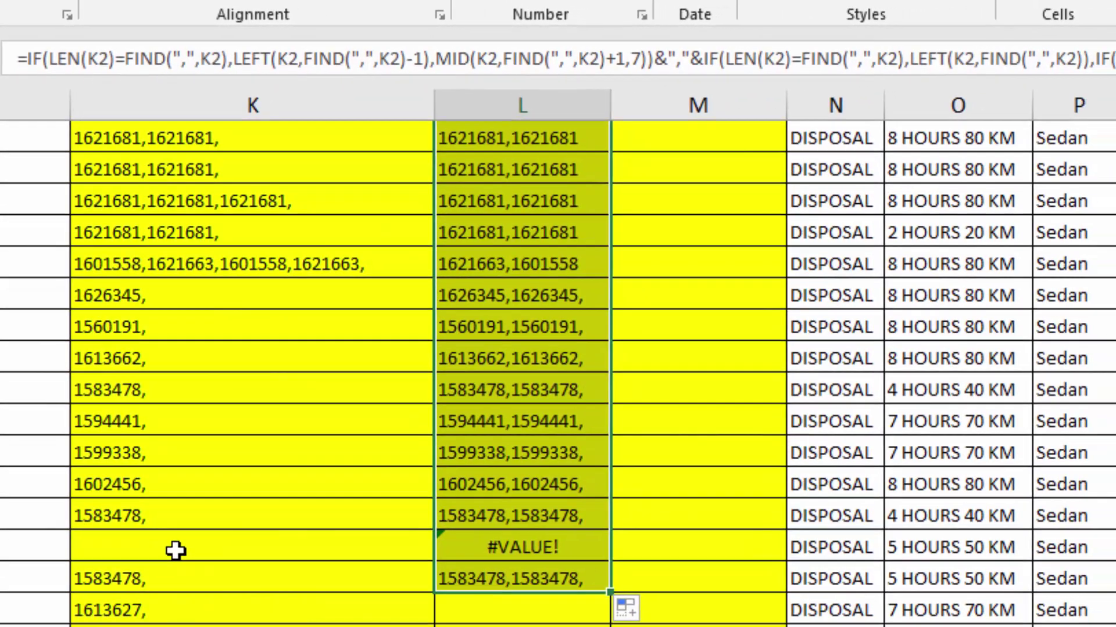
Step: Check the #VALUE! row caused by a blank project code, then review row 8's result
left_click(284, 513)
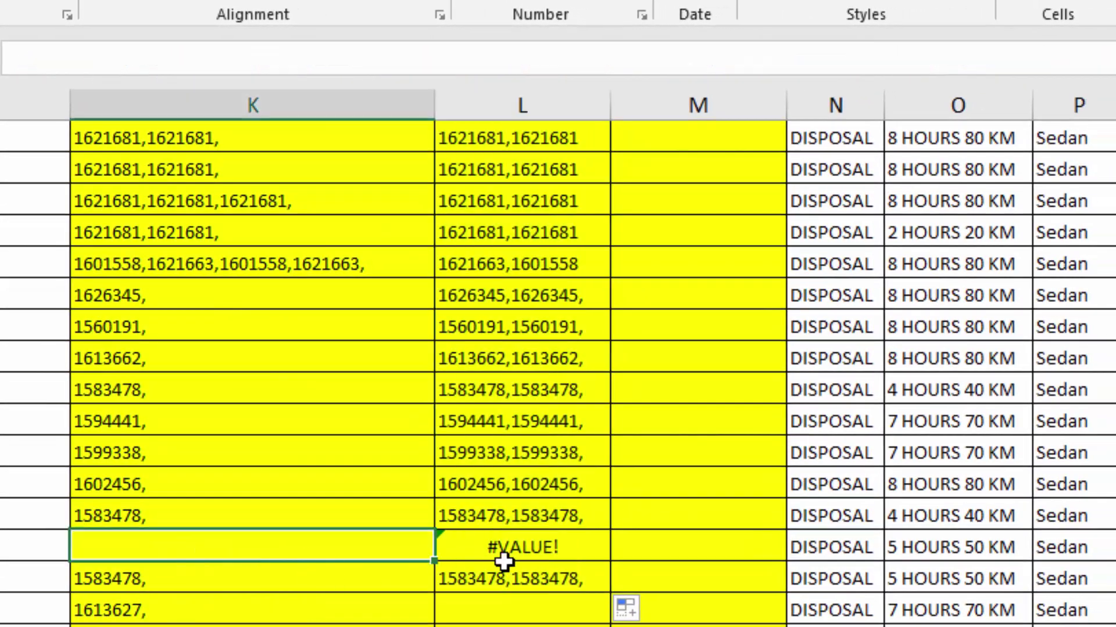
left_click(552, 550)
left_click(225, 542)
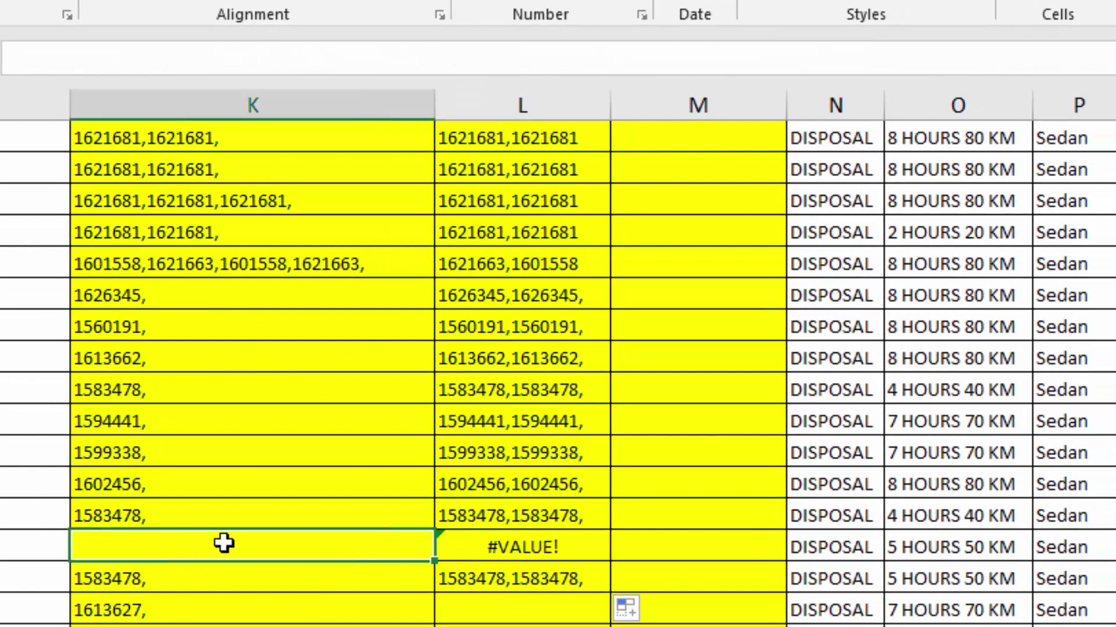
left_click(560, 550)
scroll(560, 480, "up", 2)
scroll(556, 549, "up", 10)
scroll(556, 549, "up", 3)
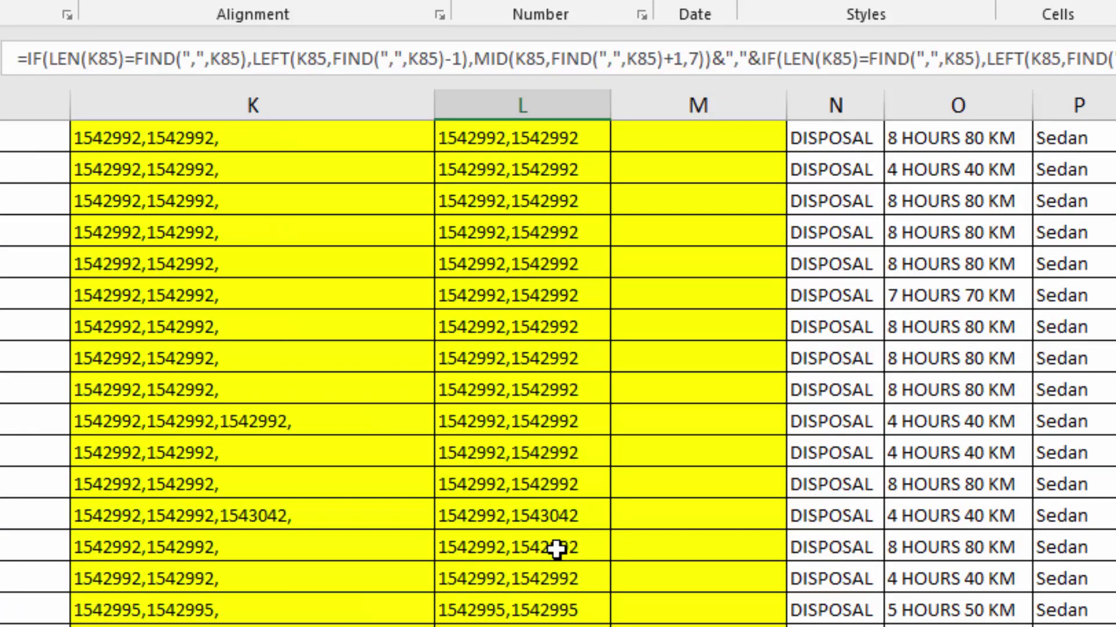
scroll(556, 549, "up", 10)
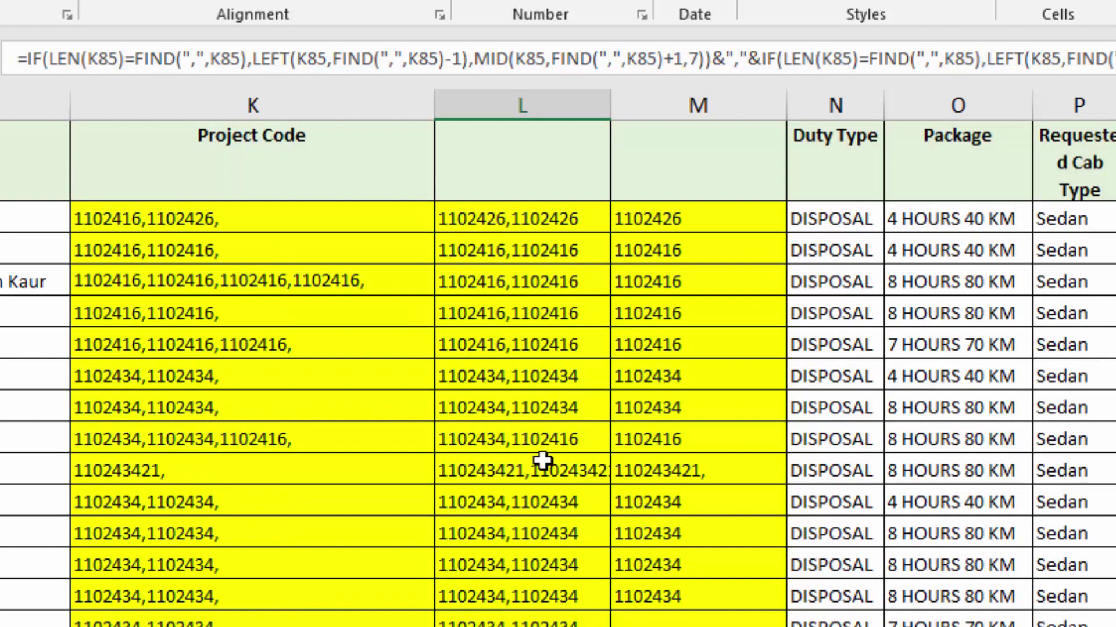
left_click(563, 405)
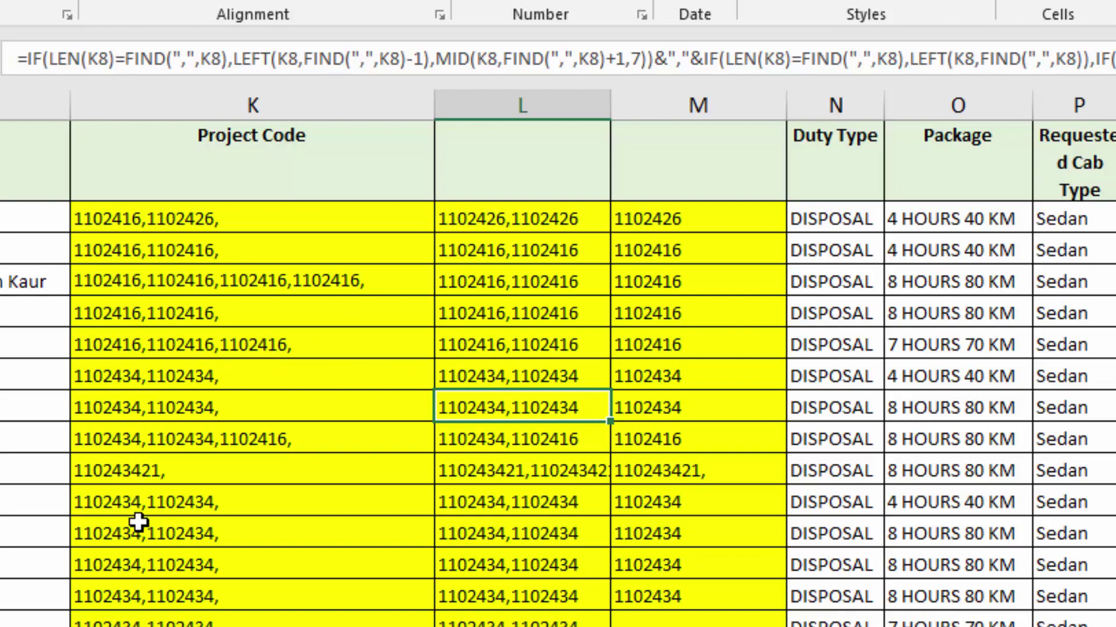
left_click(110, 470)
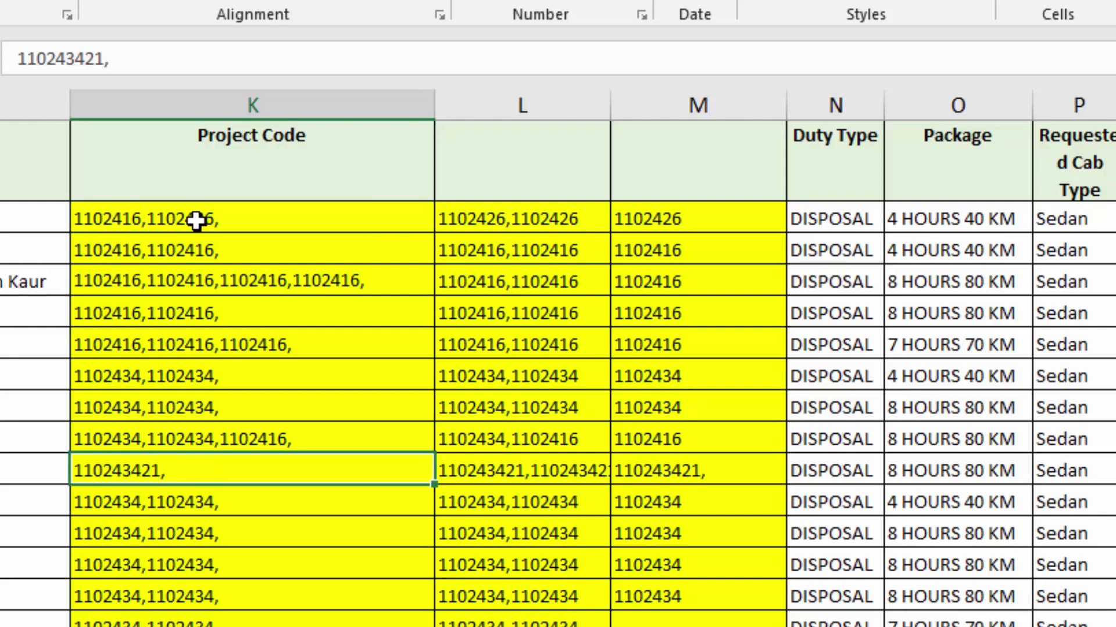
left_click(115, 220)
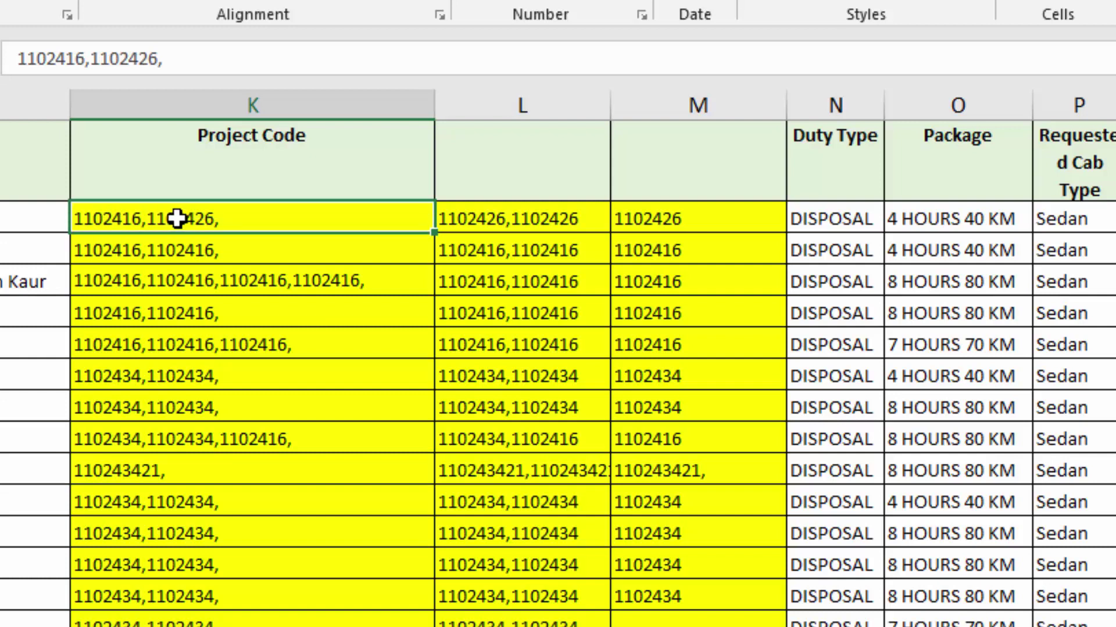
left_click(121, 351)
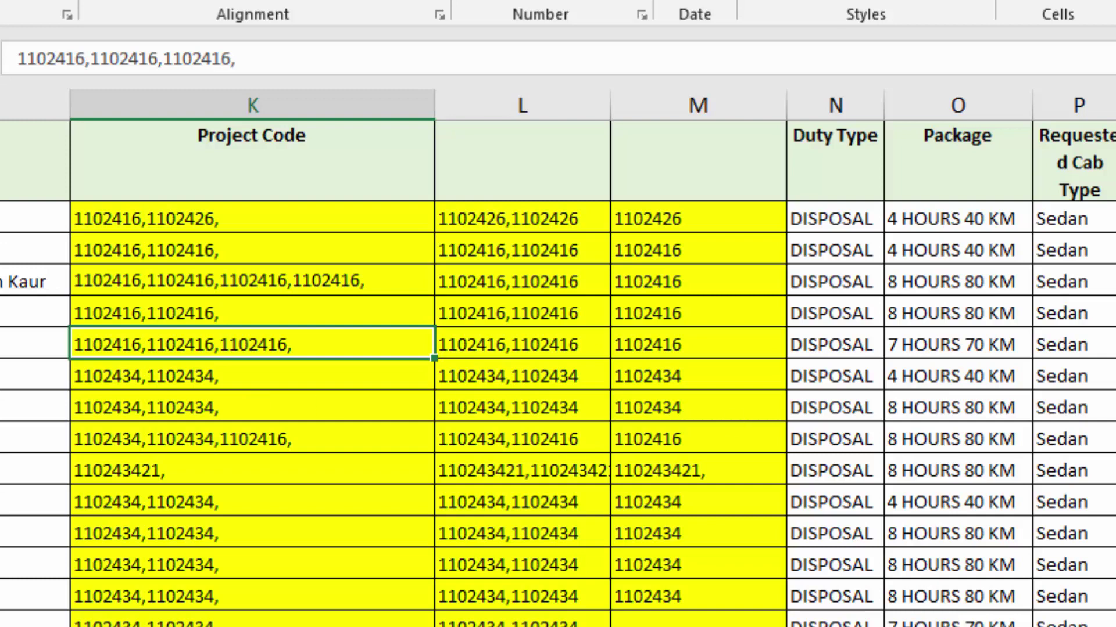
scroll(444, 272, "right", 1)
scroll(445, 272, "right", 1)
scroll(445, 272, "right", 1)
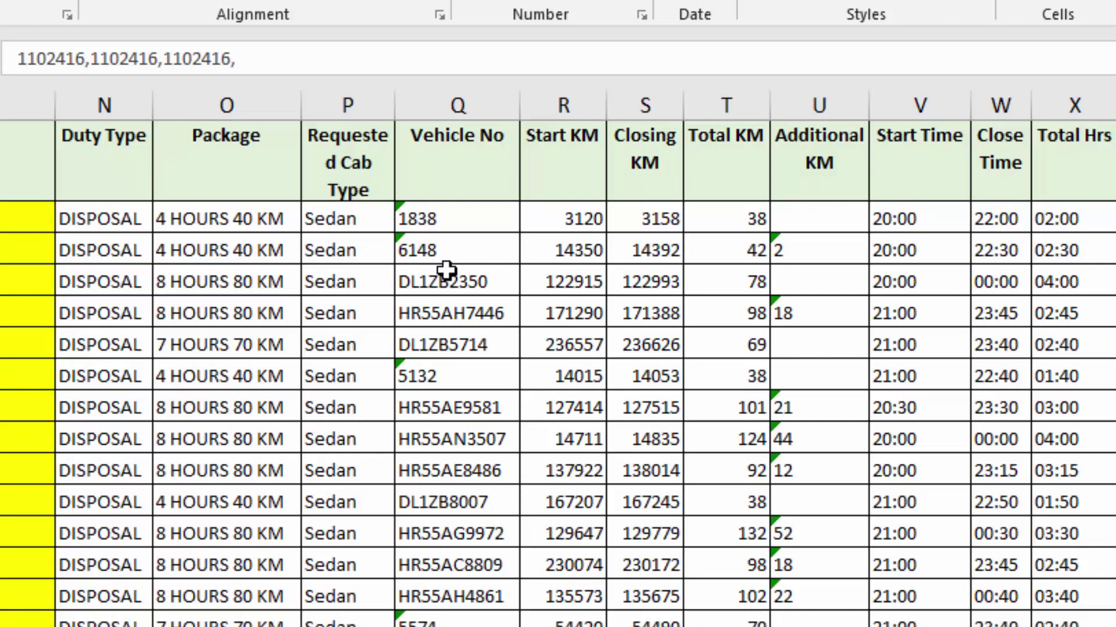
left_click_drag(445, 282, 438, 583)
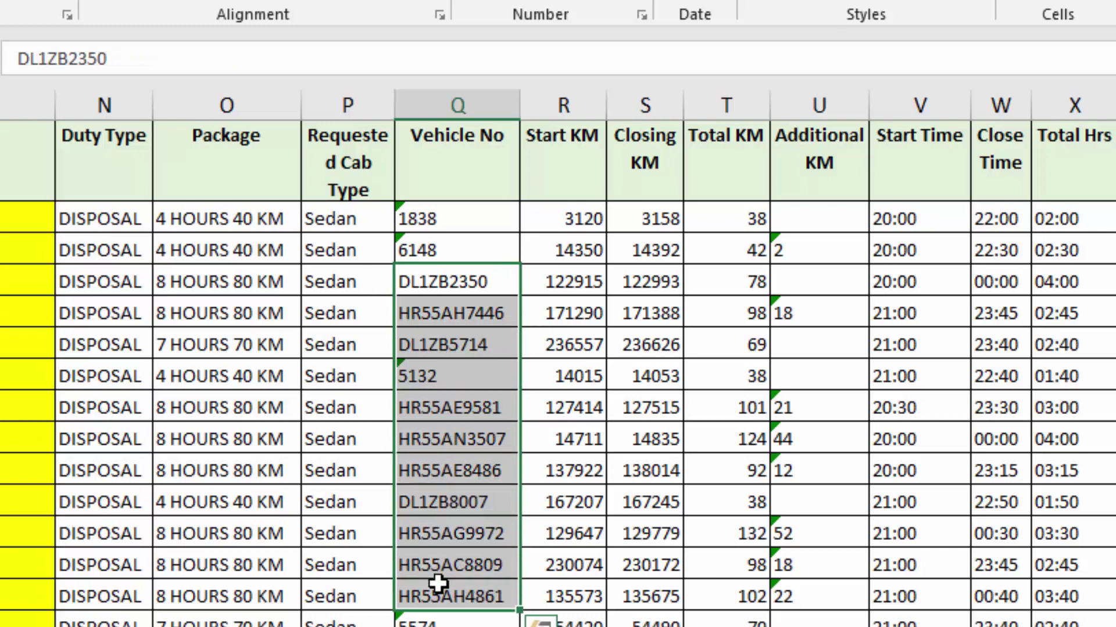
left_click(919, 345)
left_click(1076, 346)
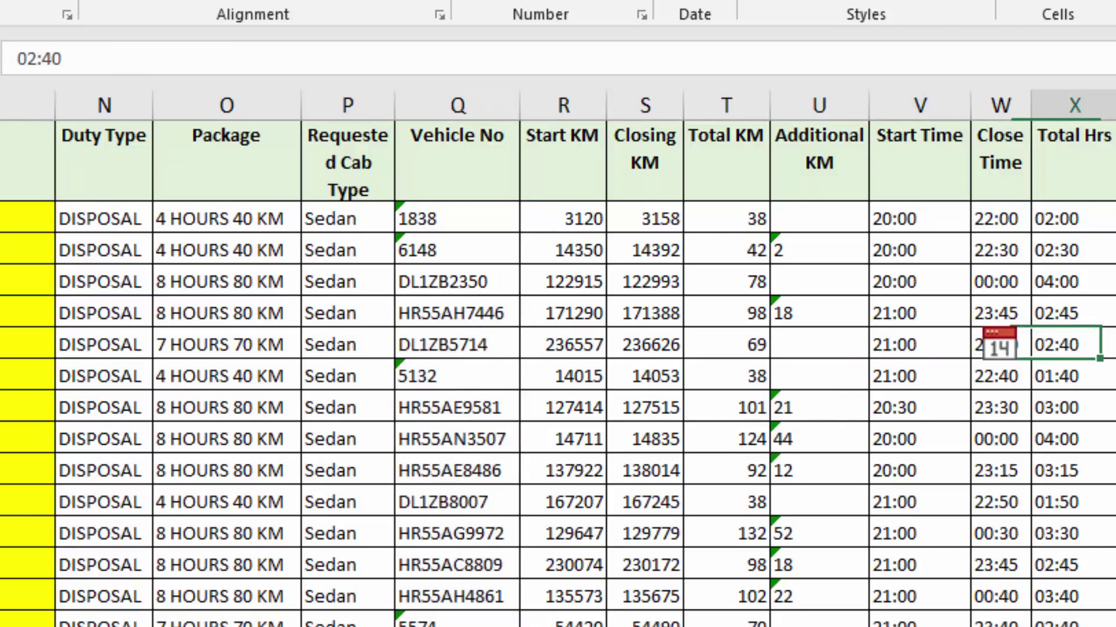
key("Right")
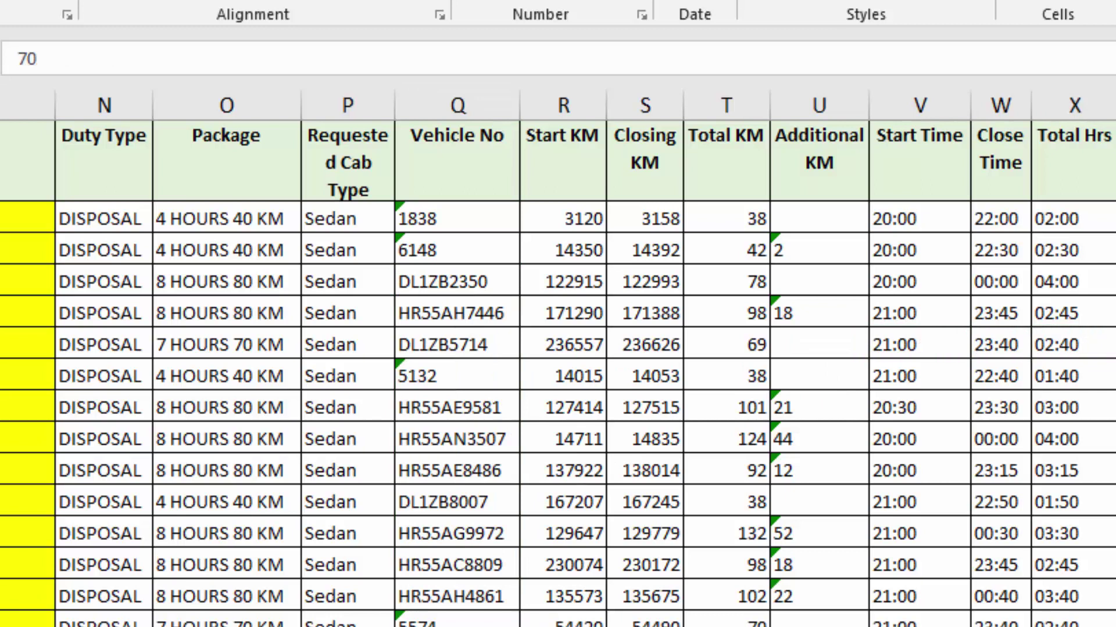
key("Right")
scroll(959, 610, "left", 3)
scroll(959, 610, "left", 2)
left_click(958, 612)
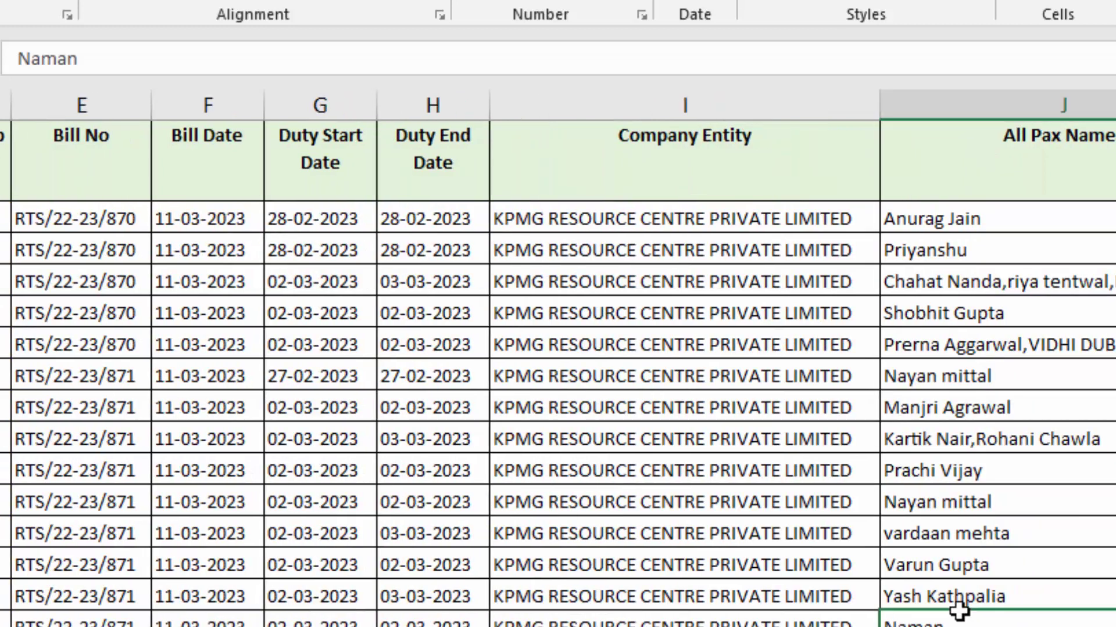